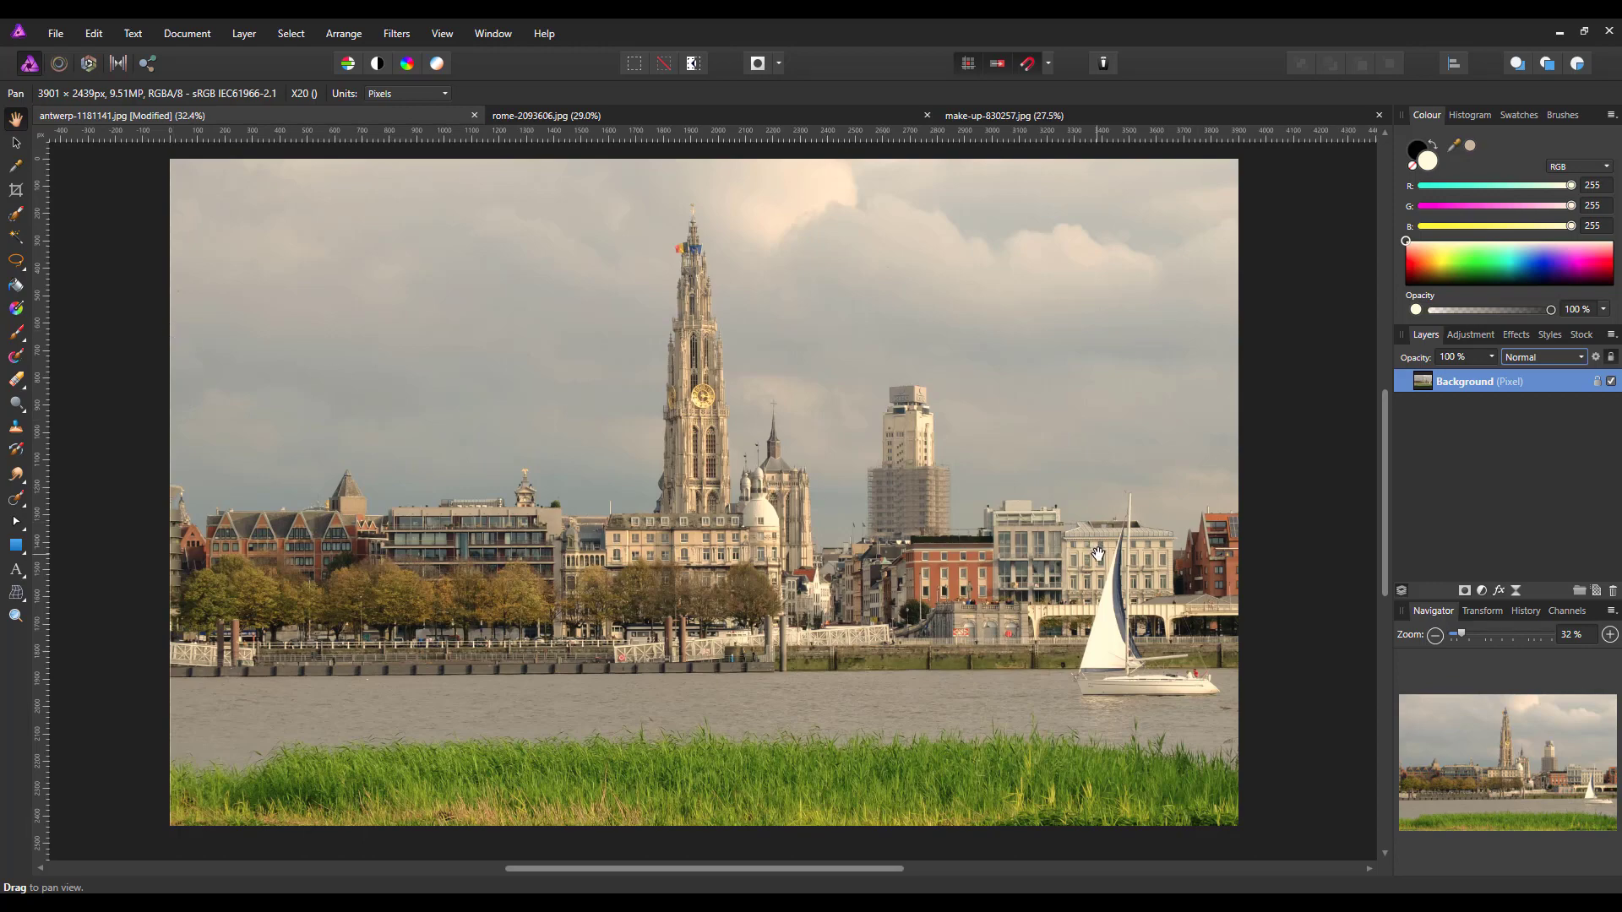
Step: Duplicate the Antwerp Background layer and add a Black & White adjustment on top
right_click(1485, 386)
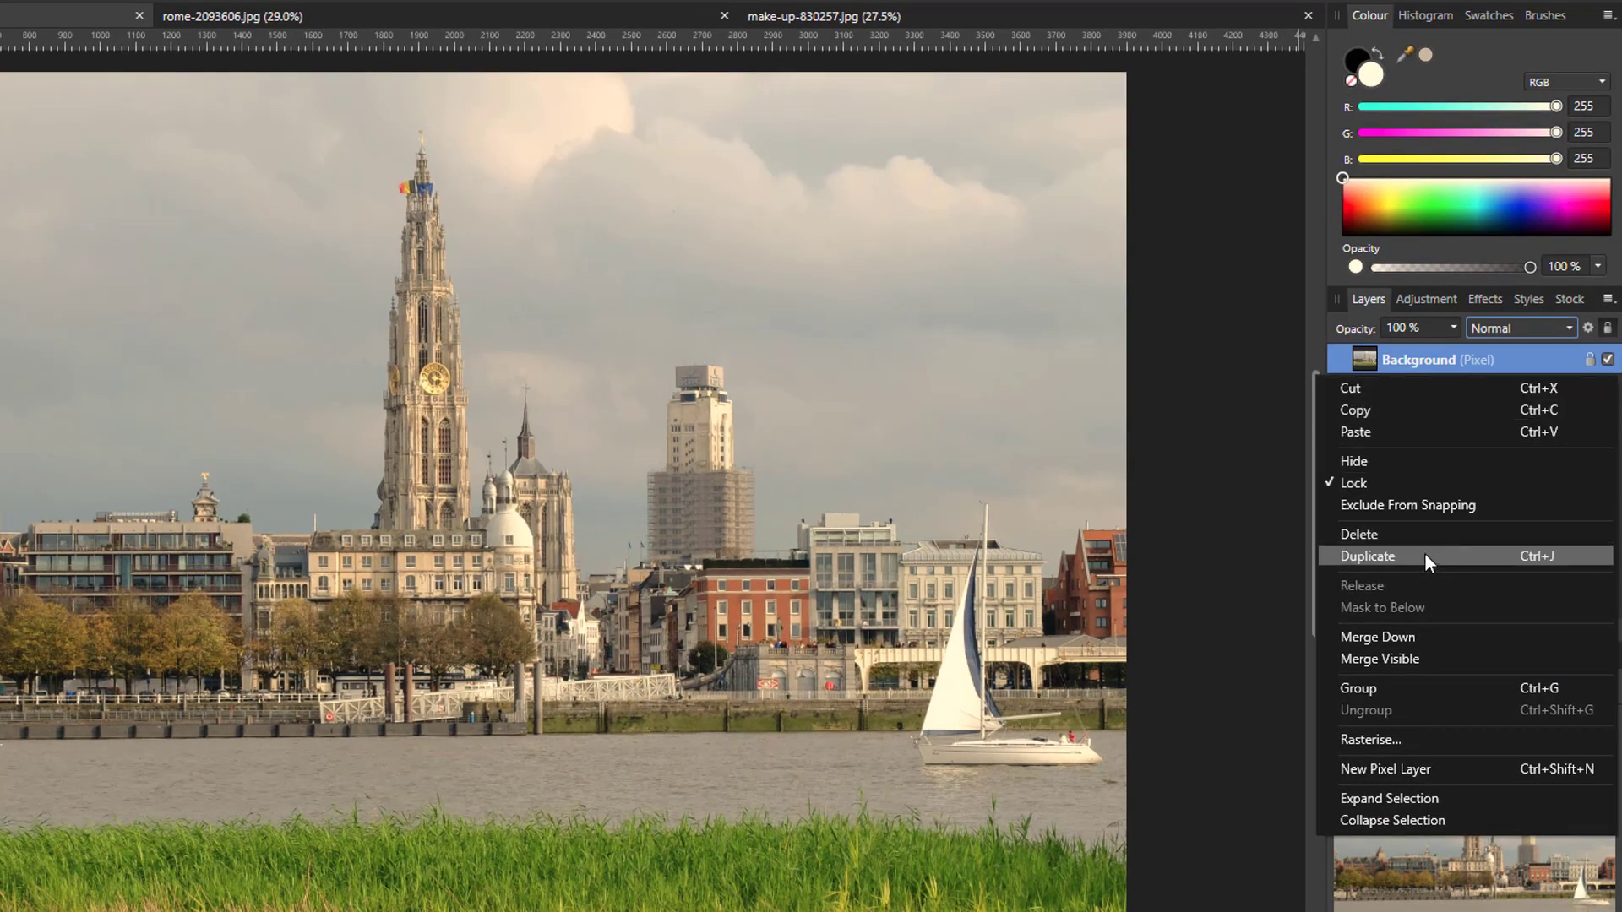
left_click(1375, 556)
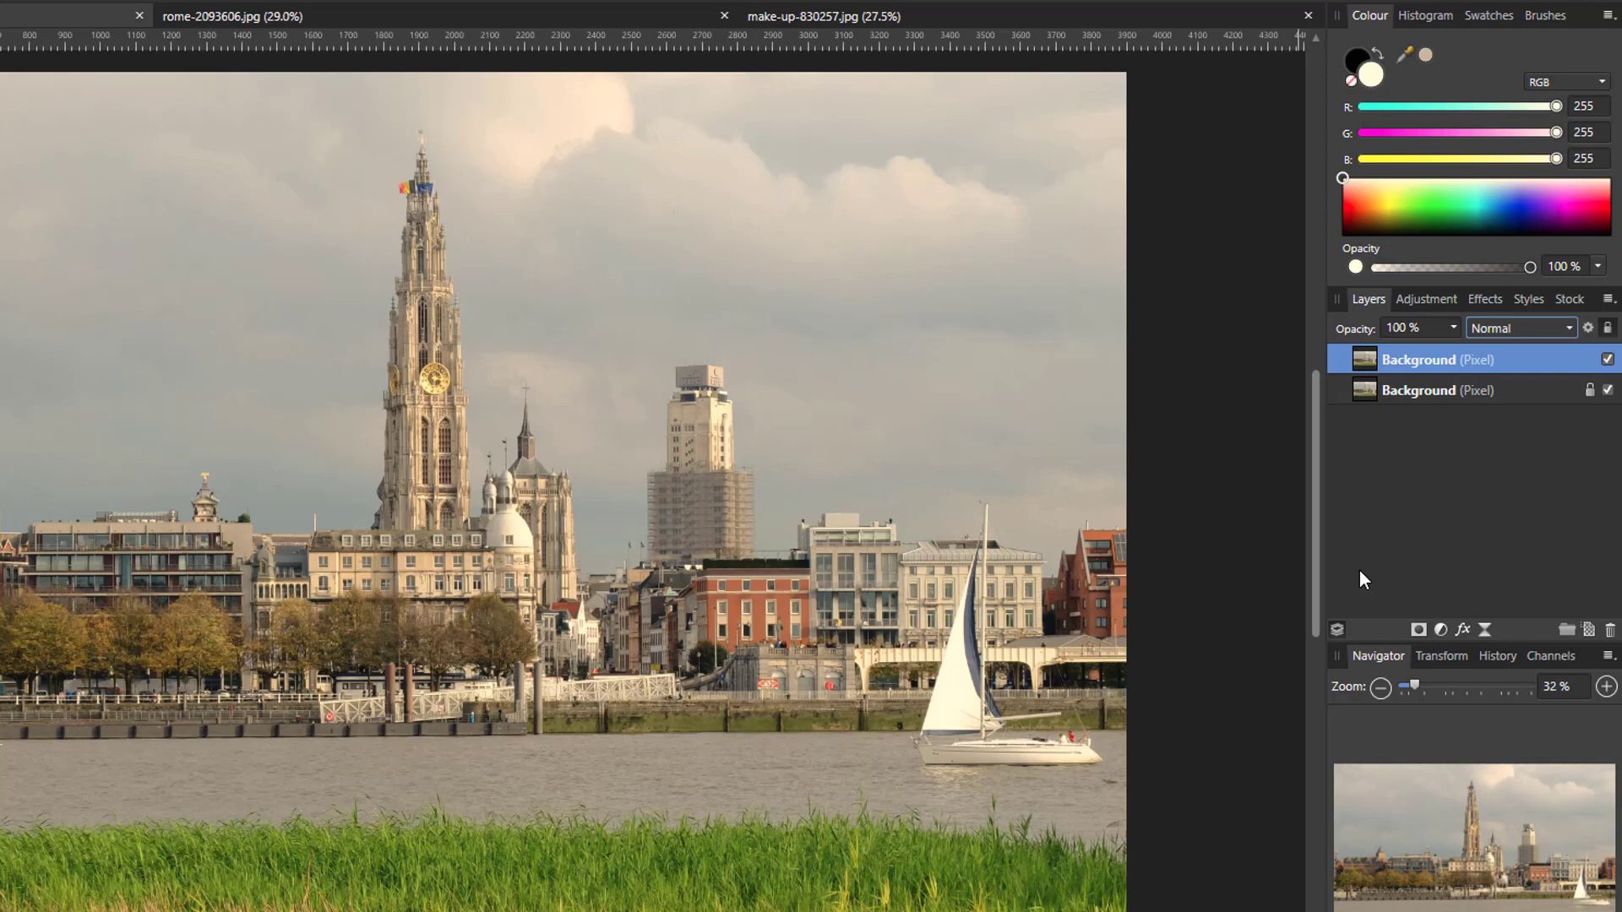
left_click(1431, 300)
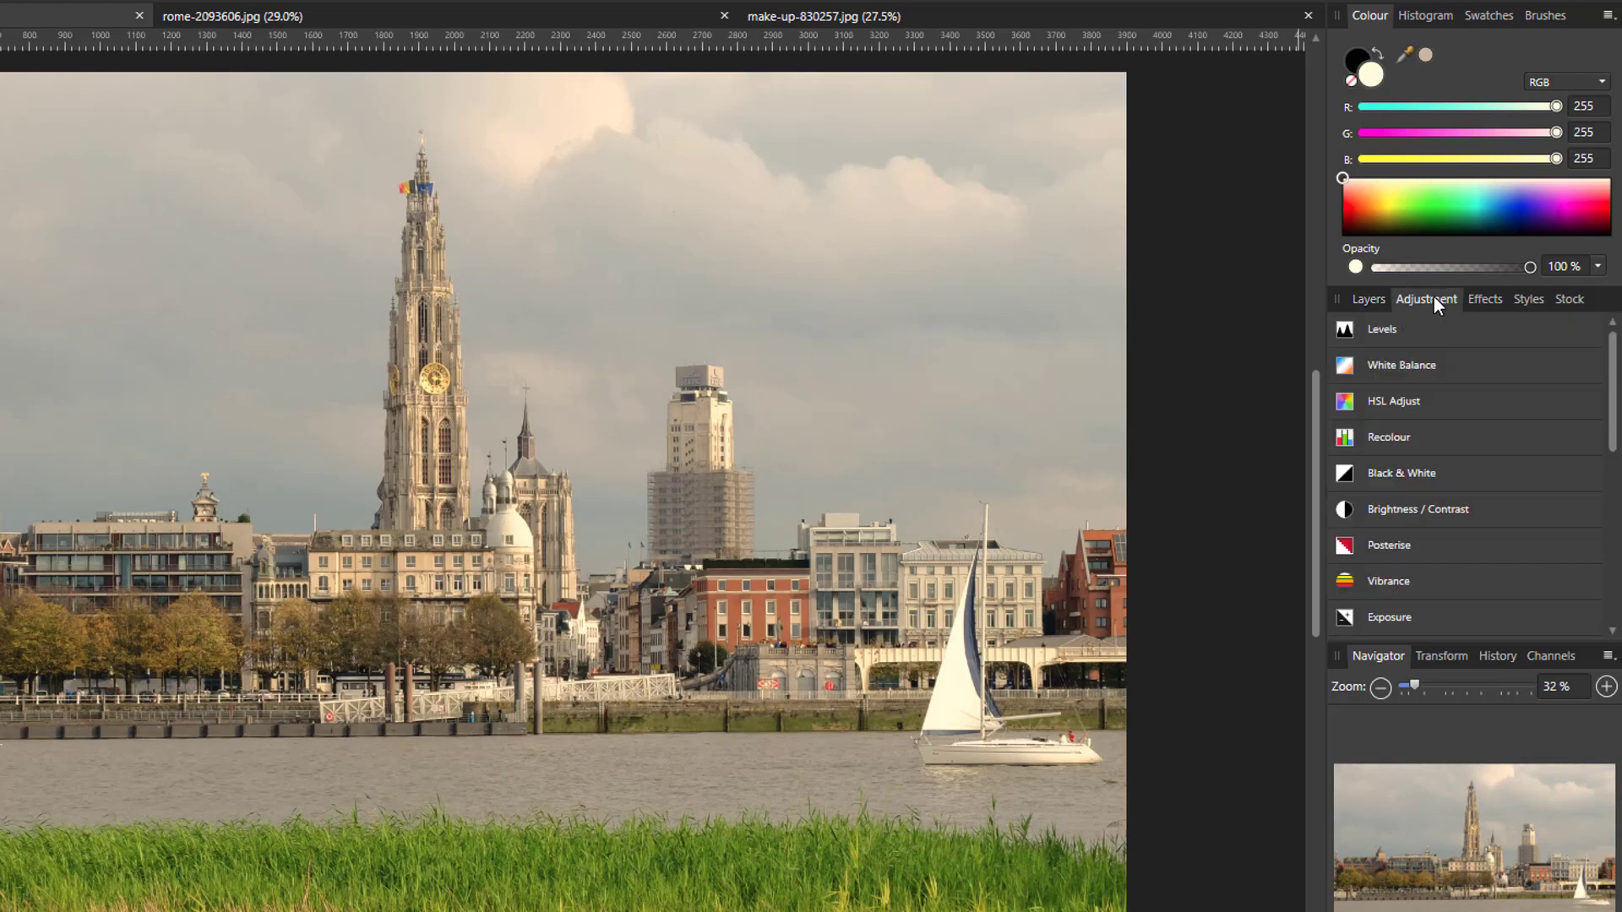
left_click(1369, 302)
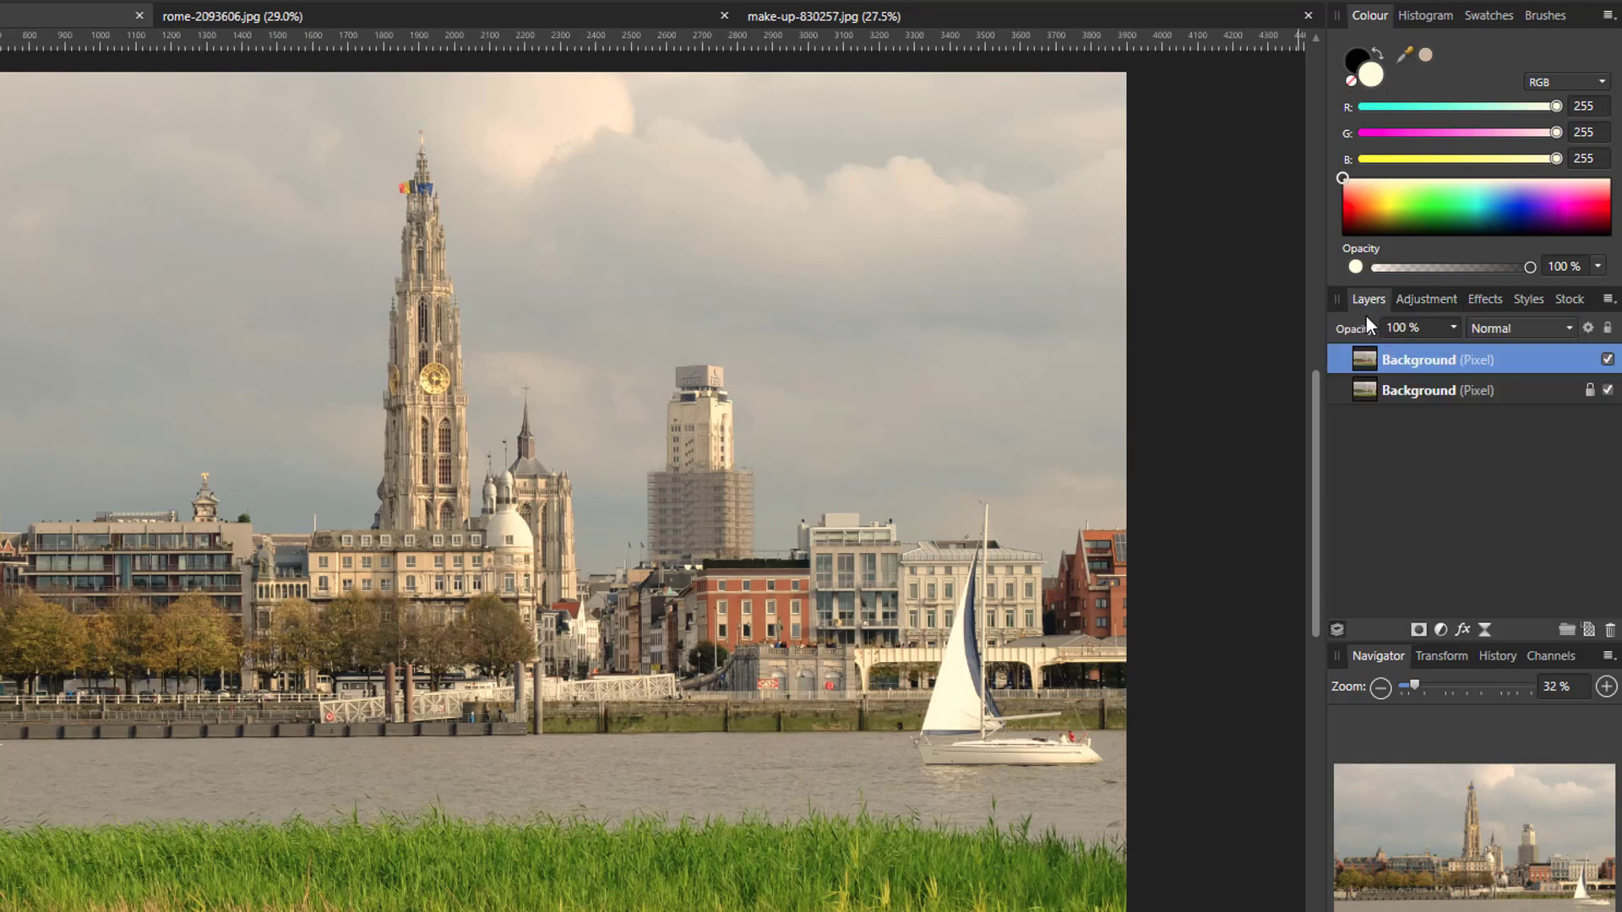
left_click(1441, 630)
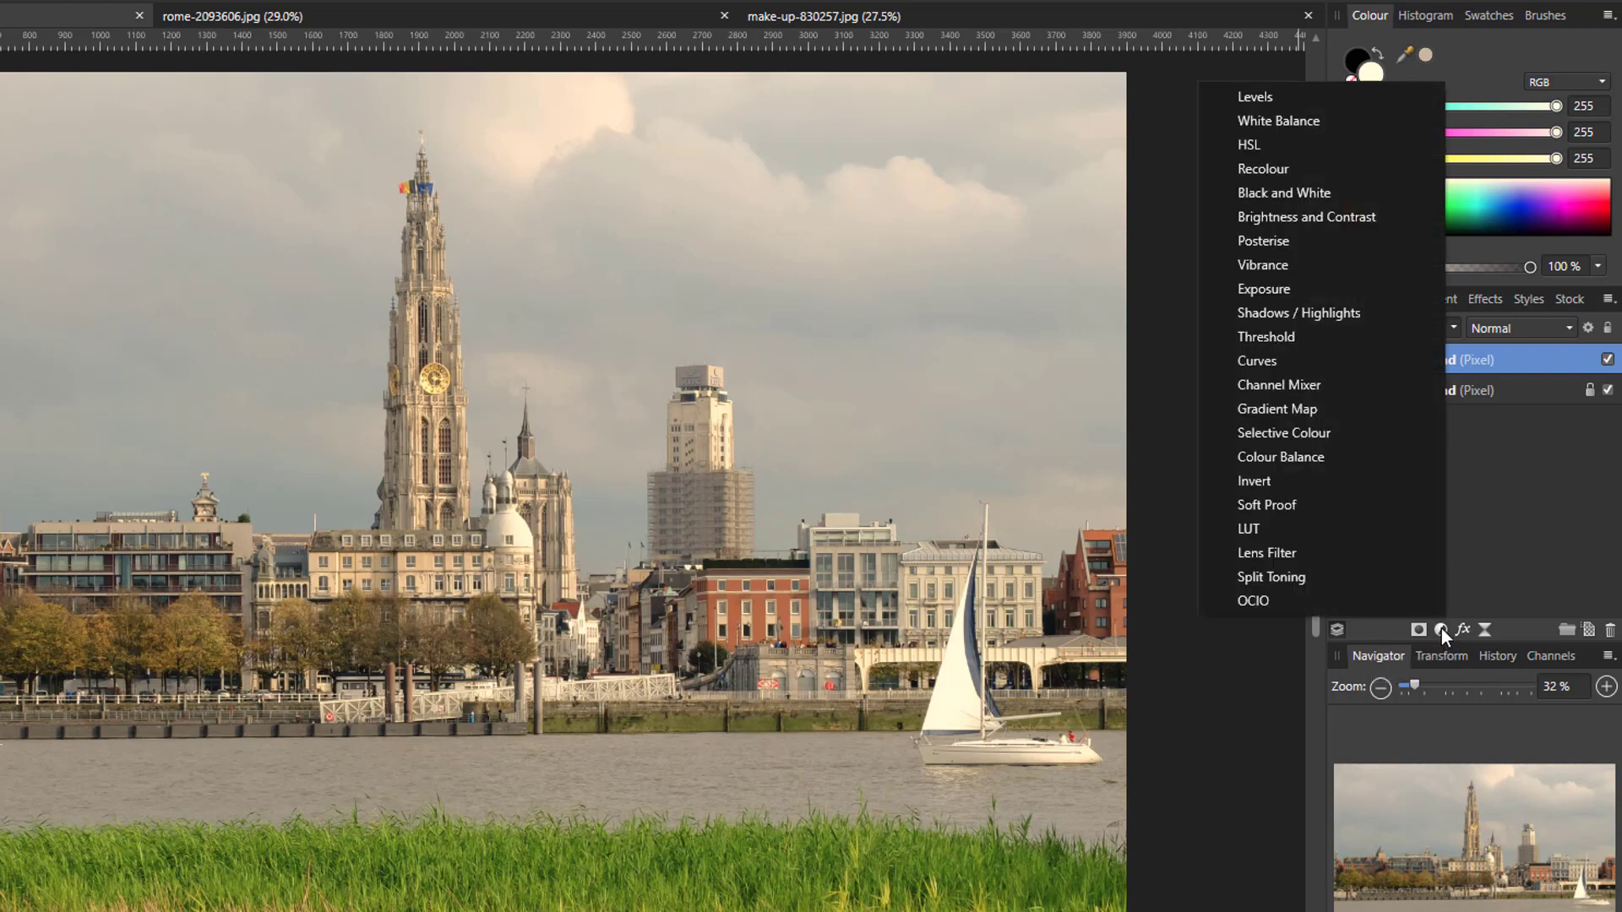
left_click(1260, 195)
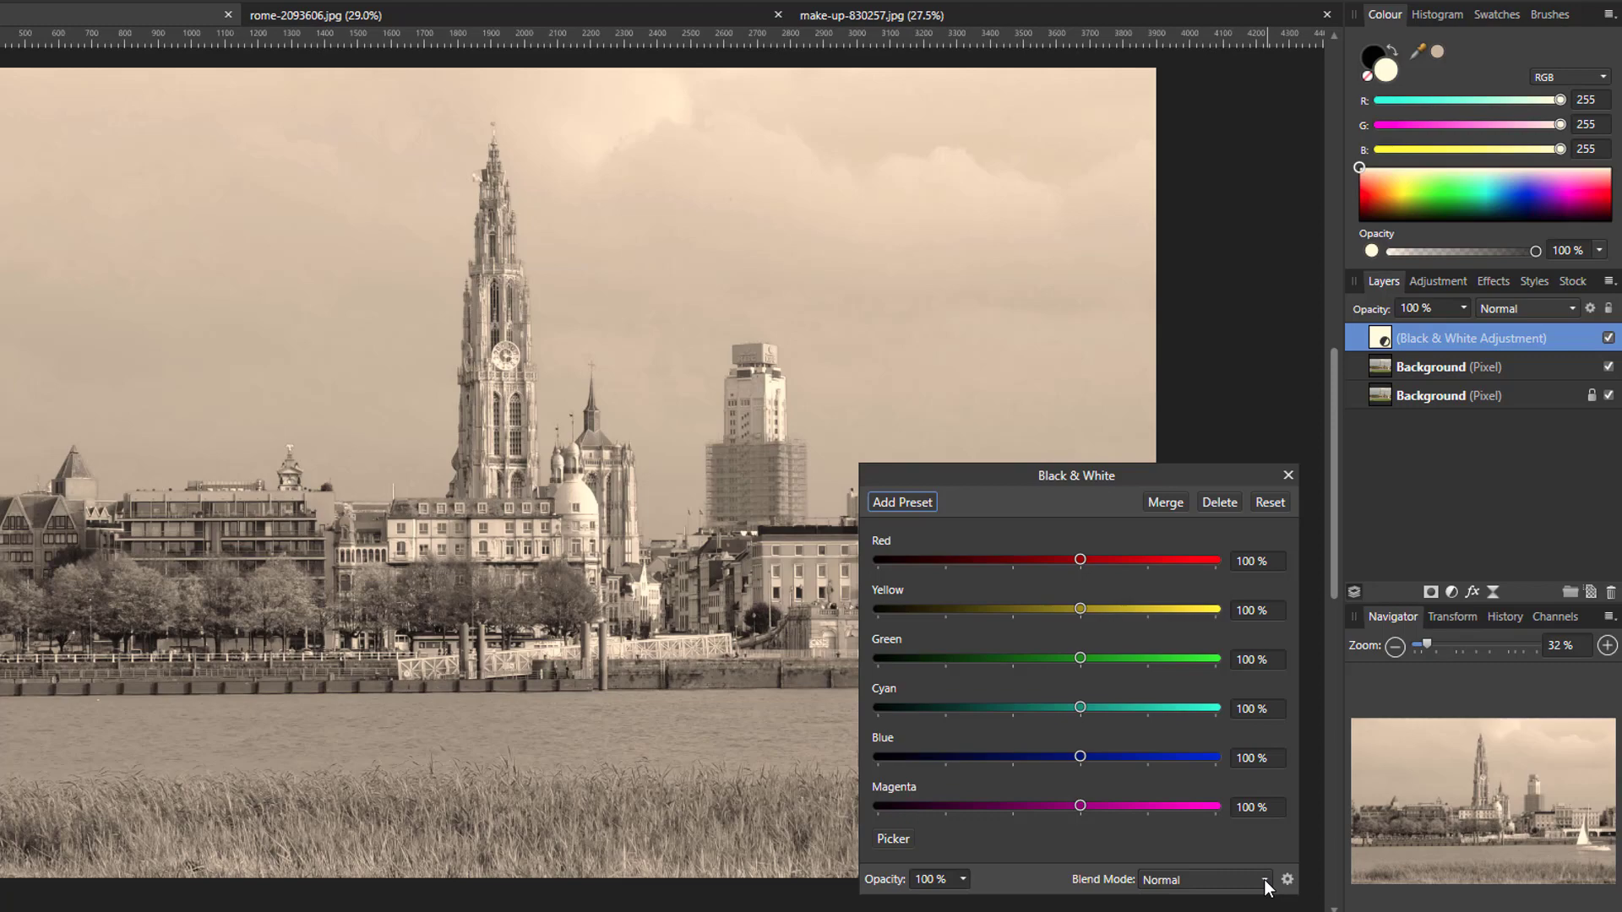
Step: Switch the Black & White adjustment's blend mode to Luminosity to restore the skyline's colours
left_click(1264, 879)
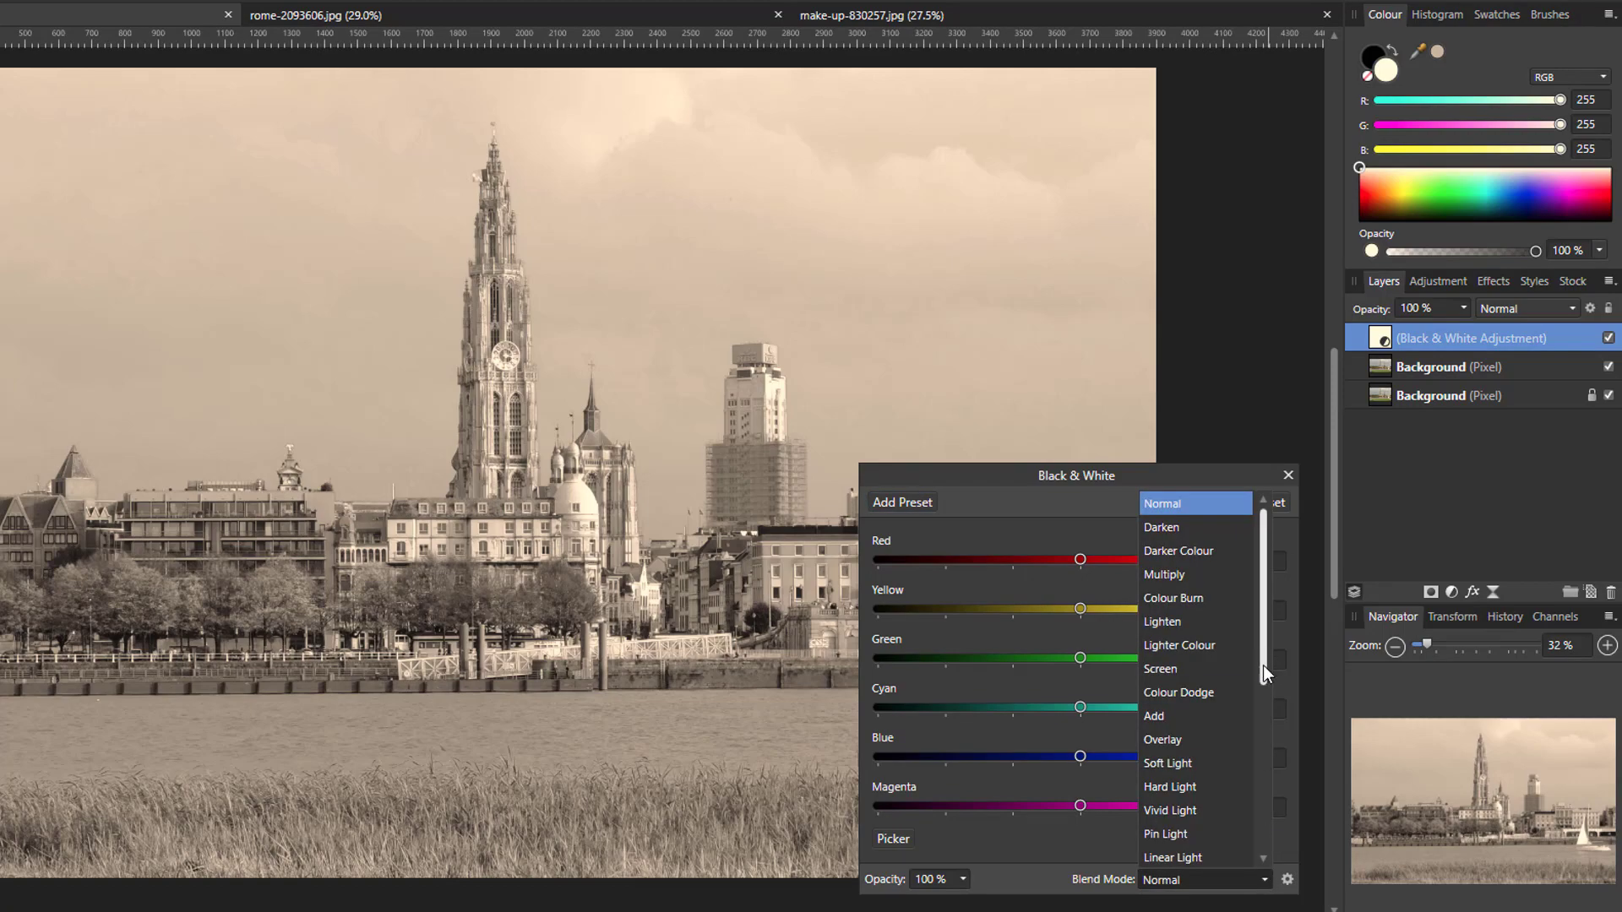
left_click_drag(1264, 666, 1266, 738)
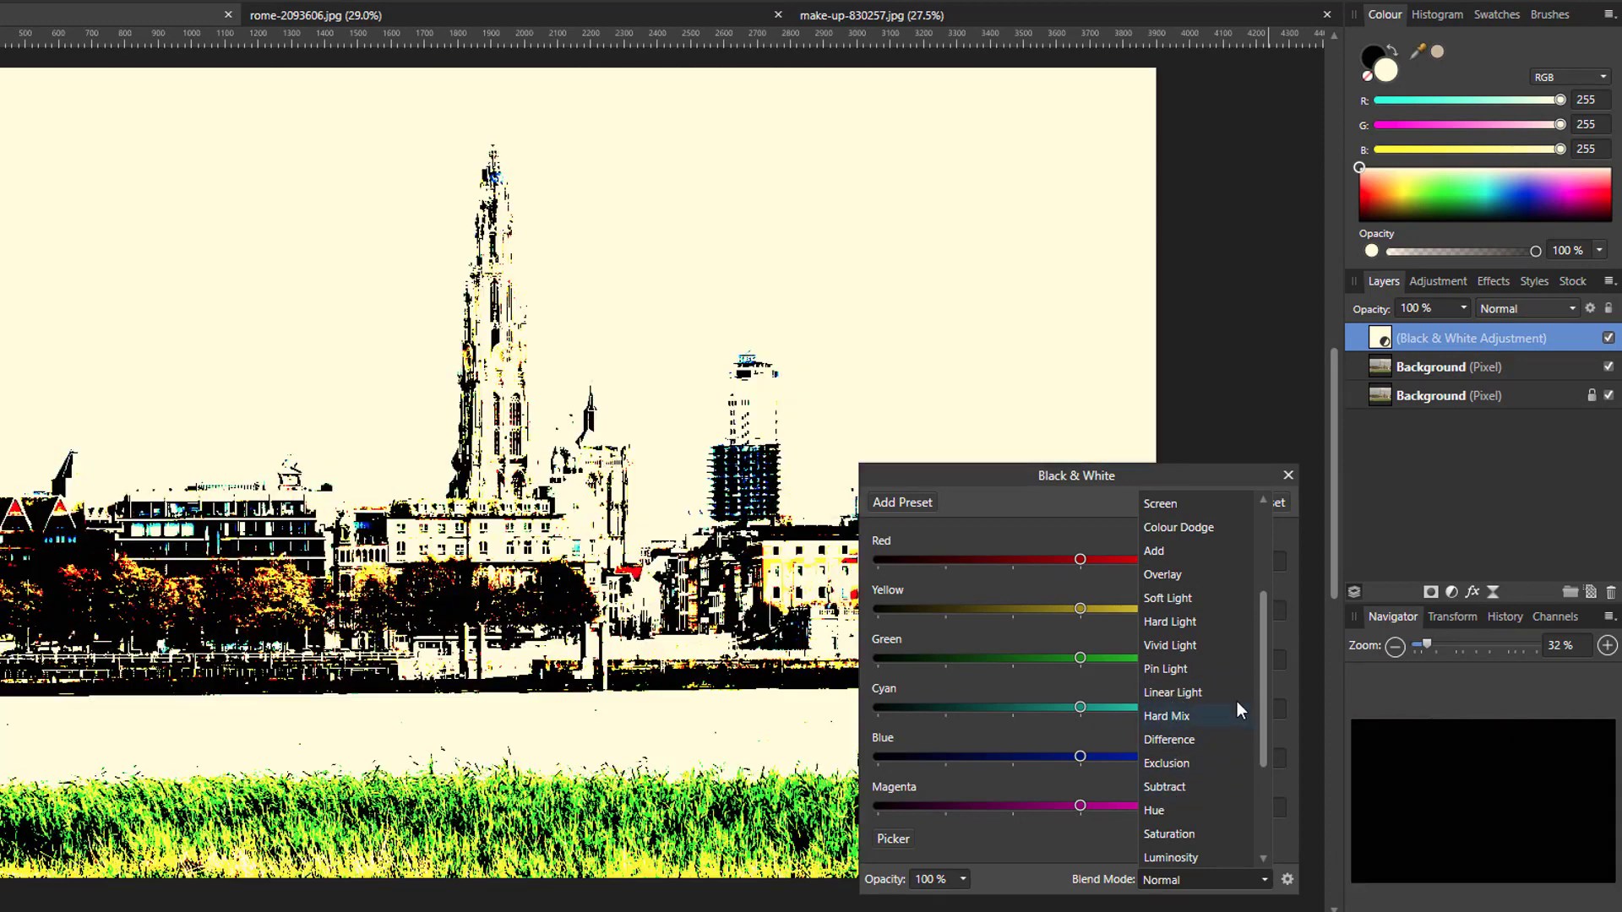
left_click_drag(1264, 651, 1264, 750)
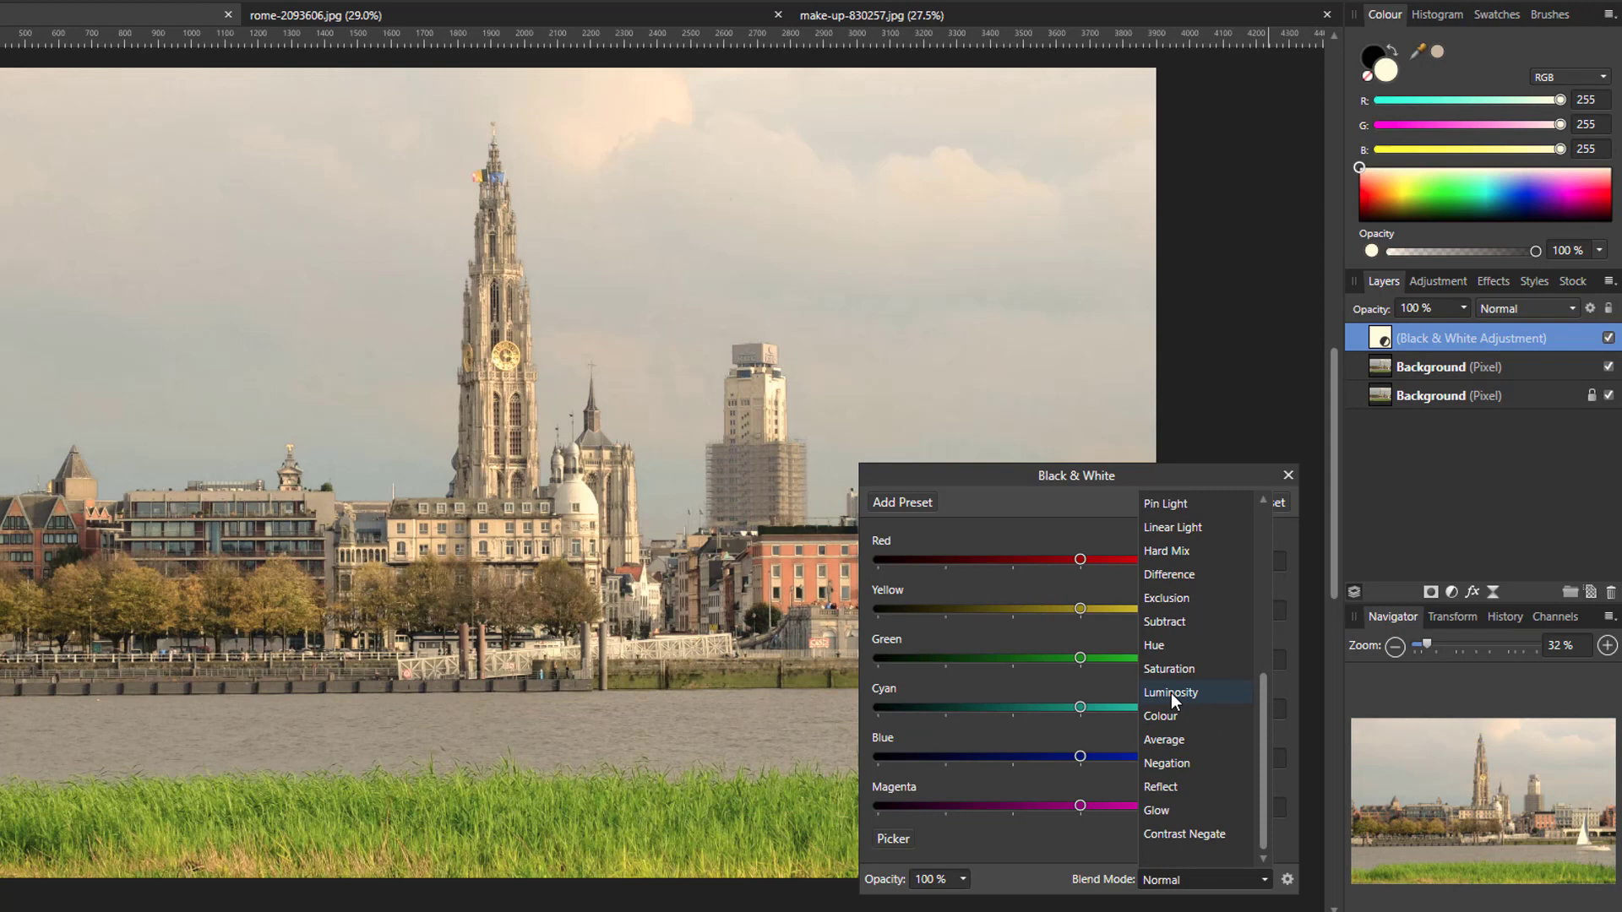
left_click(1171, 693)
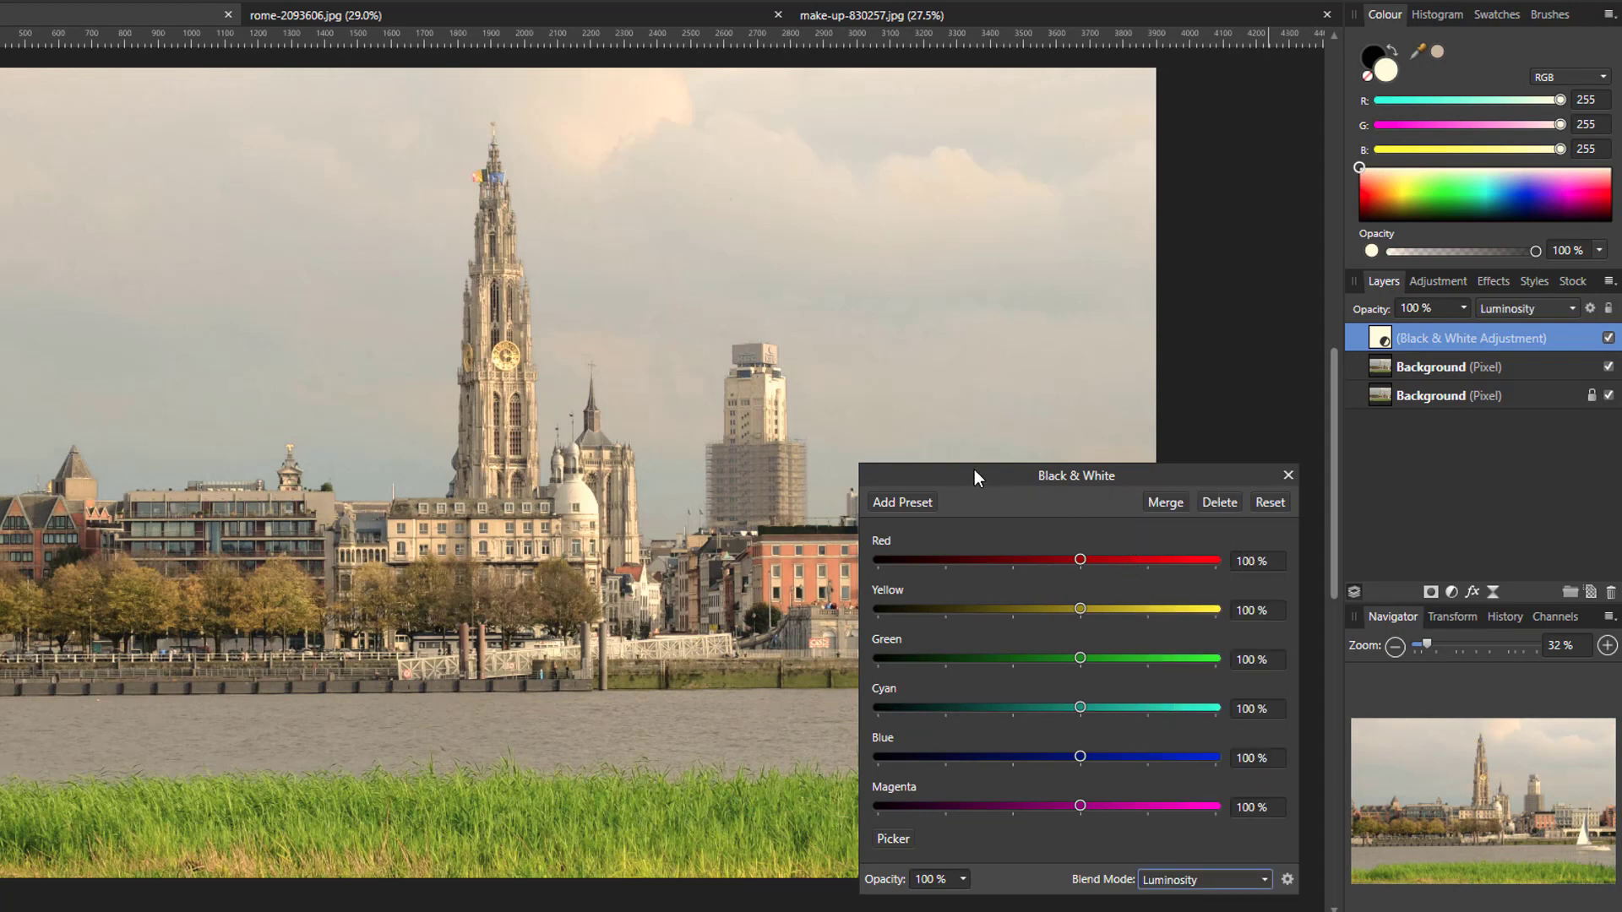
left_click_drag(980, 469, 1229, 464)
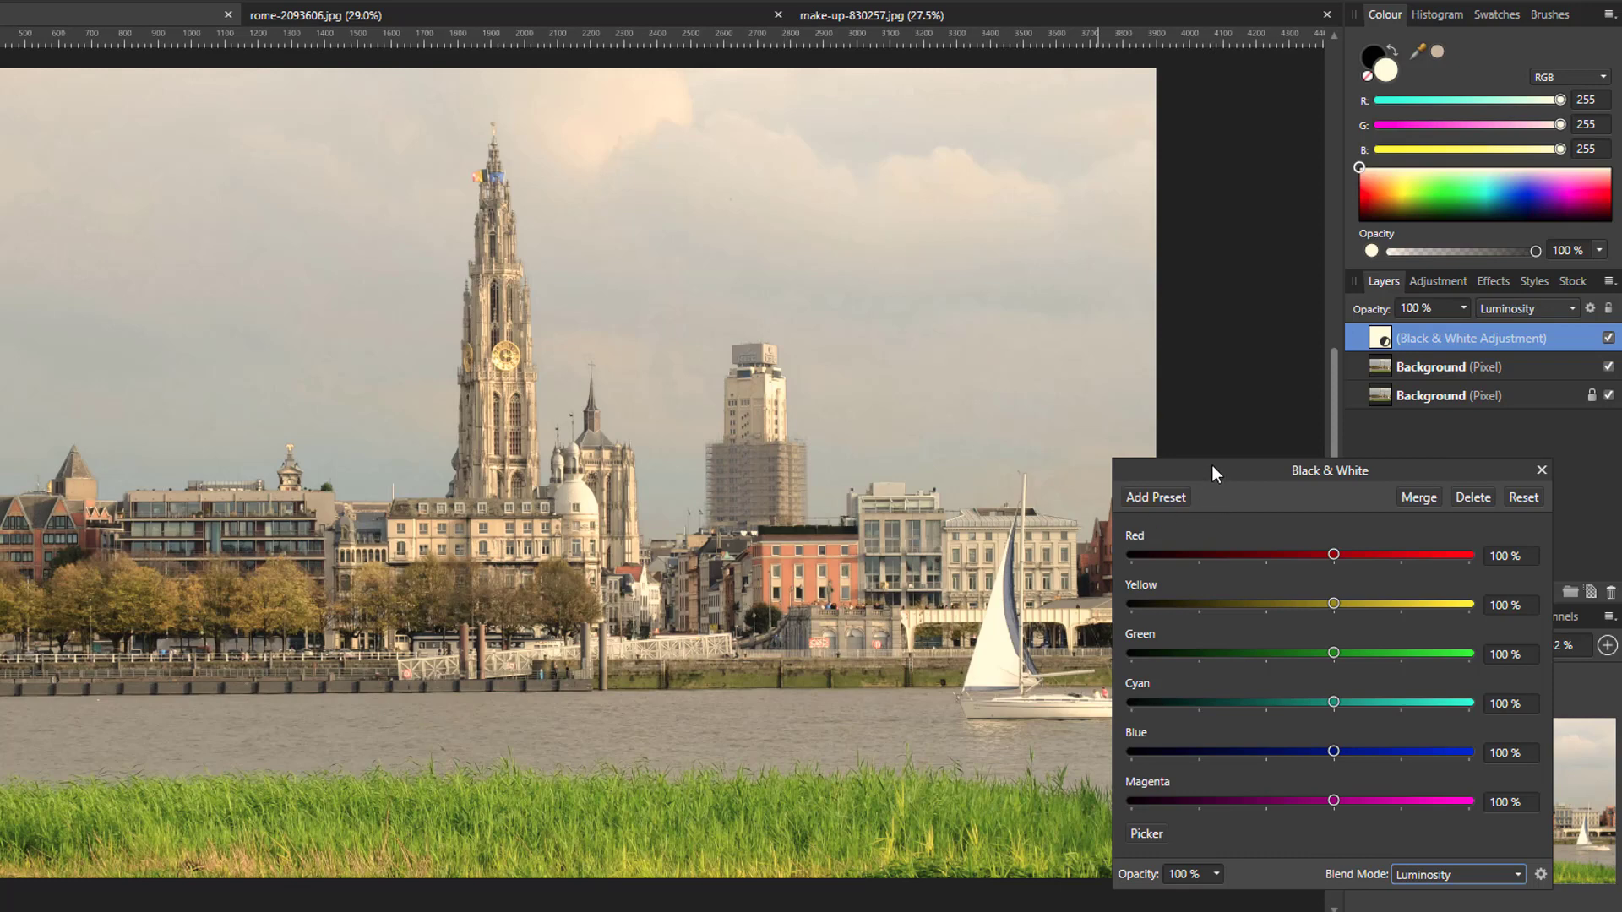
left_click_drag(1211, 465, 966, 376)
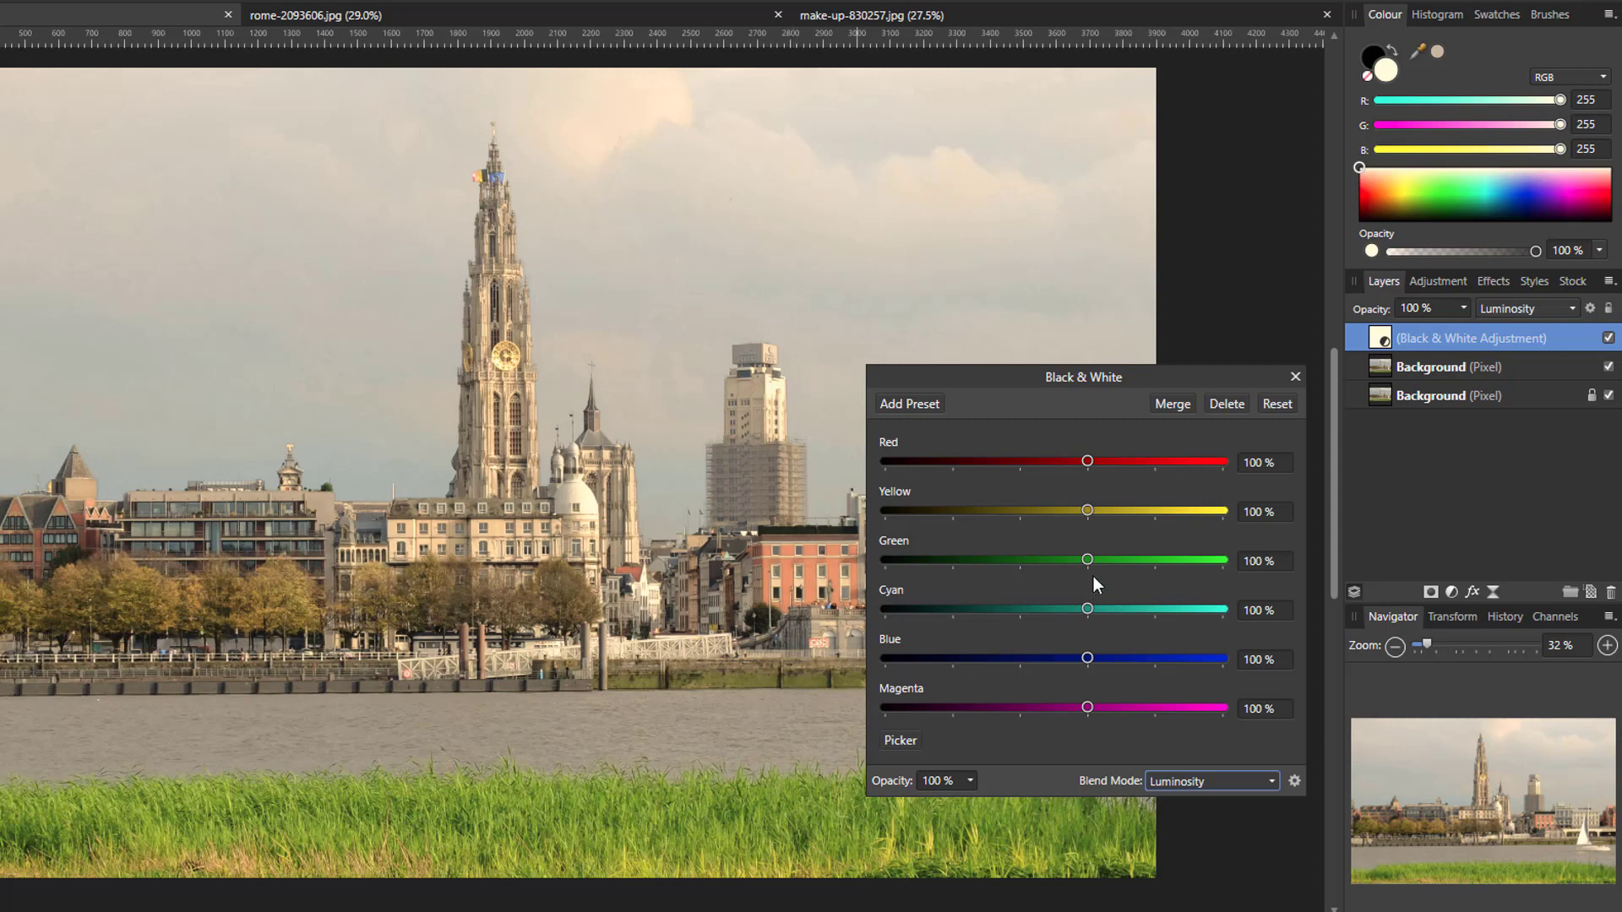
mouse_move(1087, 559)
left_mouse_down()
mouse_move(885, 571)
mouse_move(1215, 572)
mouse_move(1087, 574)
left_mouse_up()
mouse_move(1087, 658)
left_mouse_down()
mouse_move(910, 674)
mouse_move(1213, 676)
mouse_move(926, 693)
mouse_move(1174, 686)
mouse_move(981, 696)
mouse_move(1134, 682)
mouse_move(1048, 686)
mouse_move(1101, 671)
left_mouse_up()
Step: Lower Red to -94% and set Yellow to 43% in the Black & White adjustment
left_click_drag(1086, 462, 970, 482)
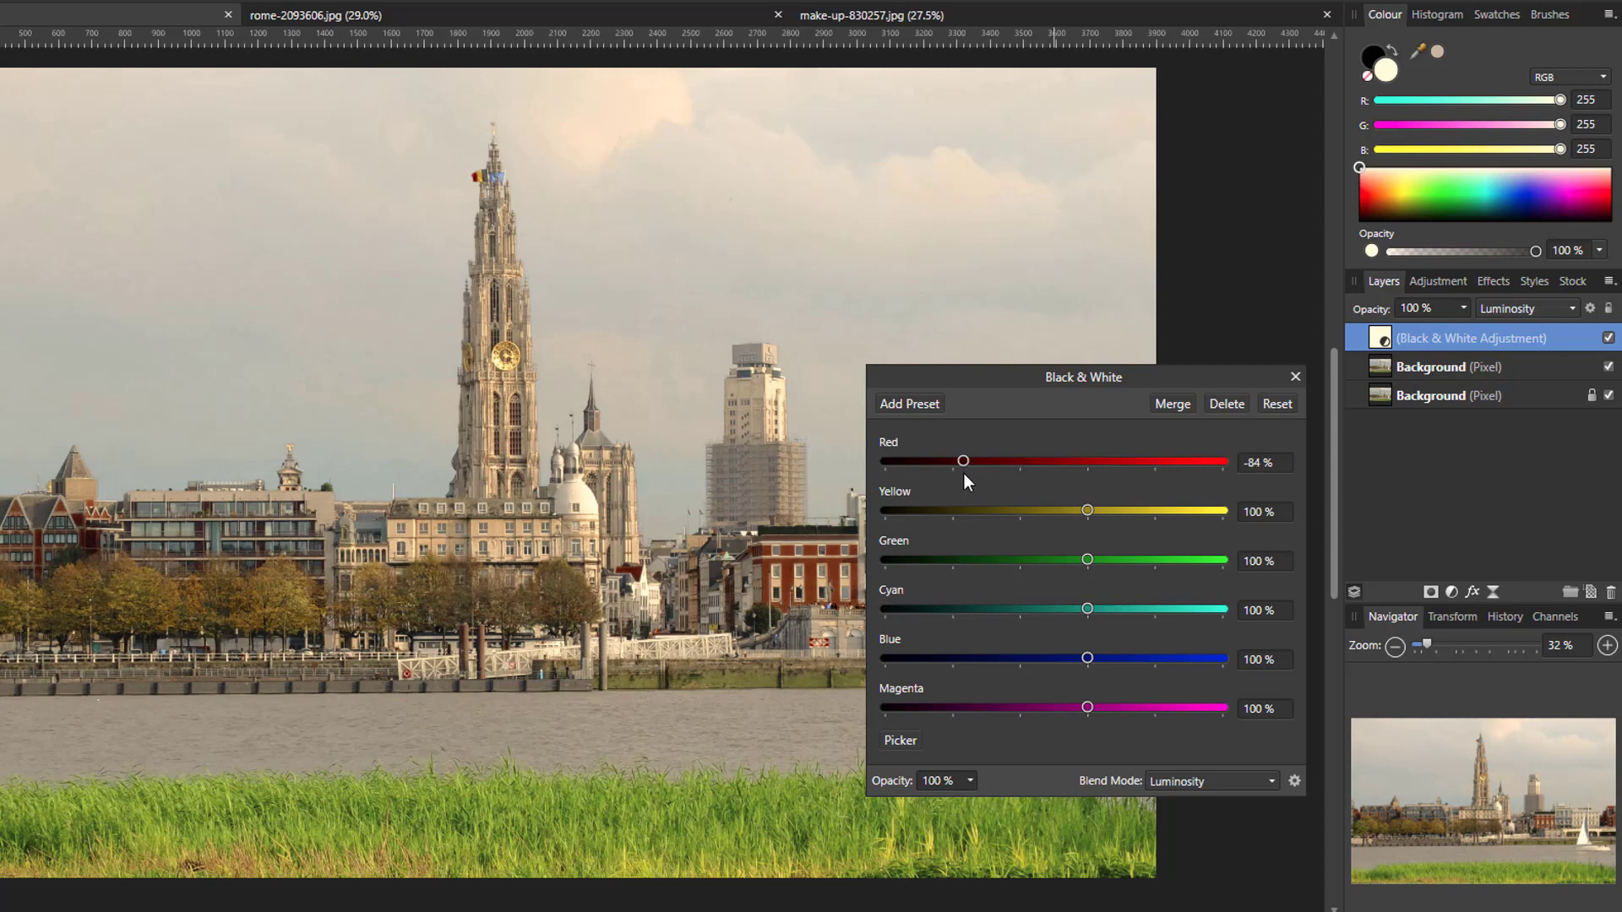
left_click_drag(961, 476, 959, 475)
mouse_move(1089, 510)
left_mouse_down()
mouse_move(1146, 518)
mouse_move(1059, 517)
left_mouse_up()
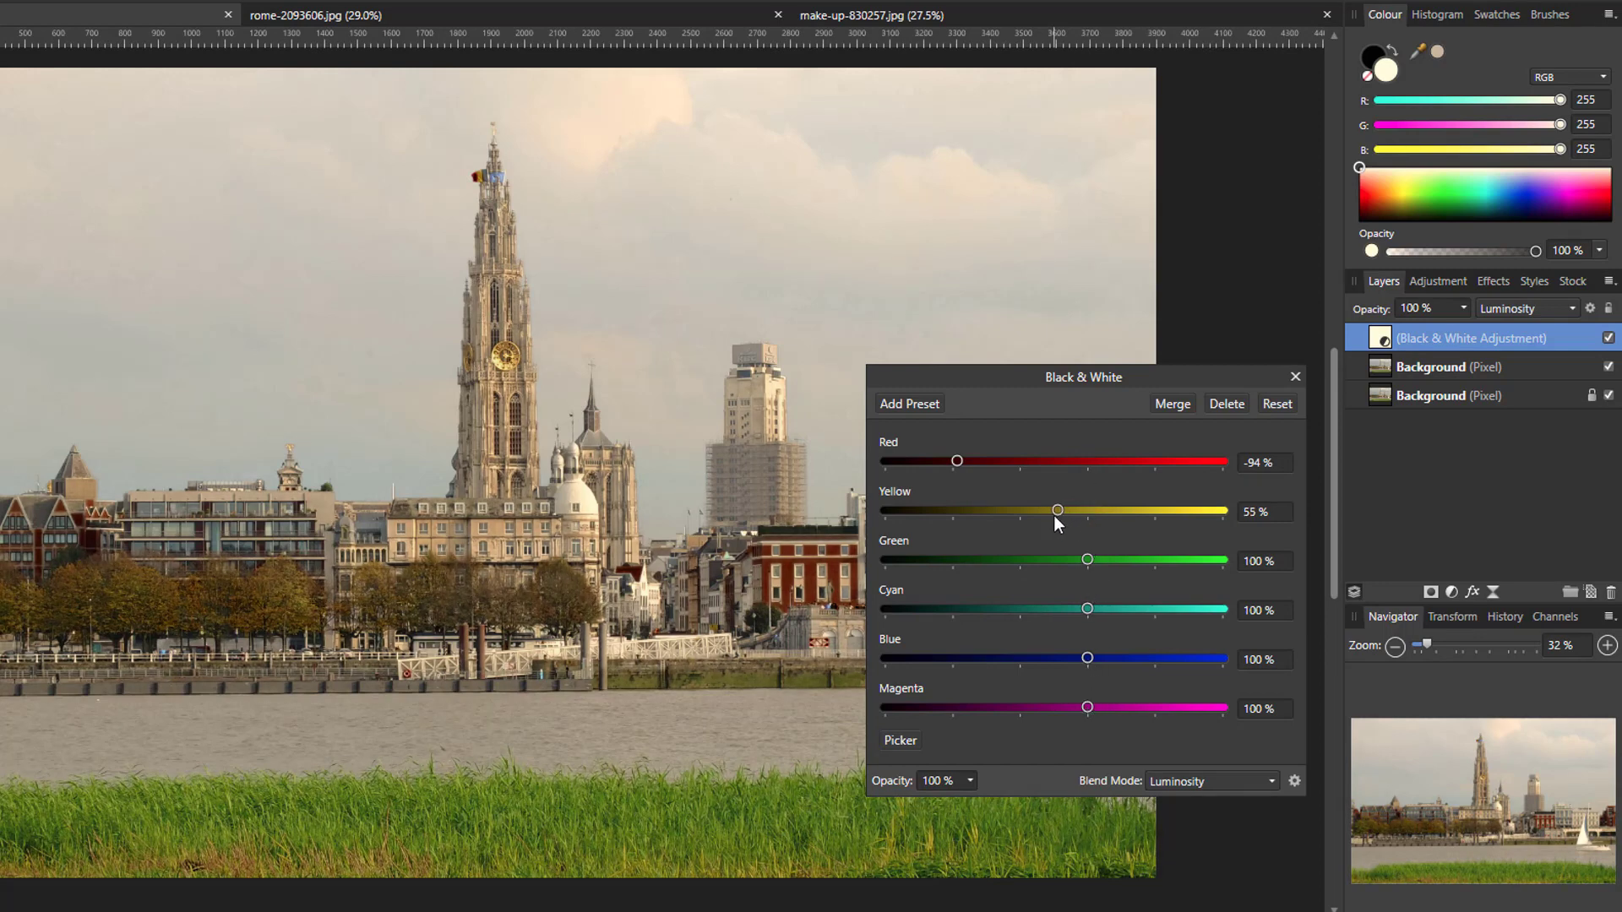
left_click_drag(1058, 509, 1048, 510)
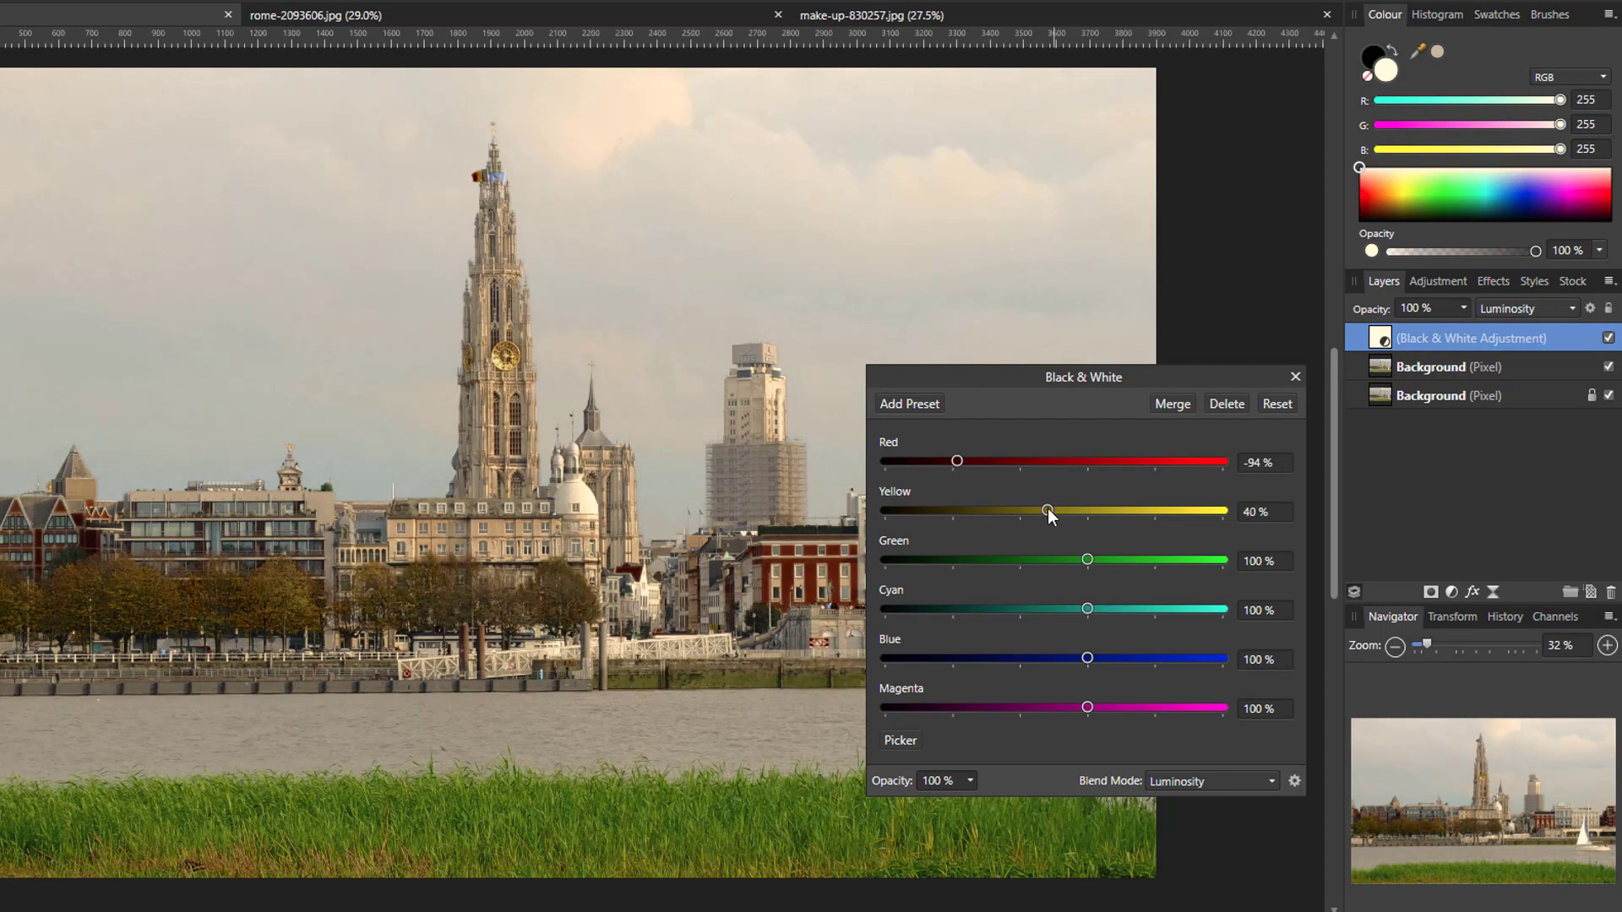
left_click_drag(1048, 508, 1048, 509)
left_click(1255, 513)
type("43")
key("Return")
Step: Set Green -57%, Cyan 43% and Blue -16%, then merge the adjustment into the layer
left_click_drag(1089, 559, 984, 572)
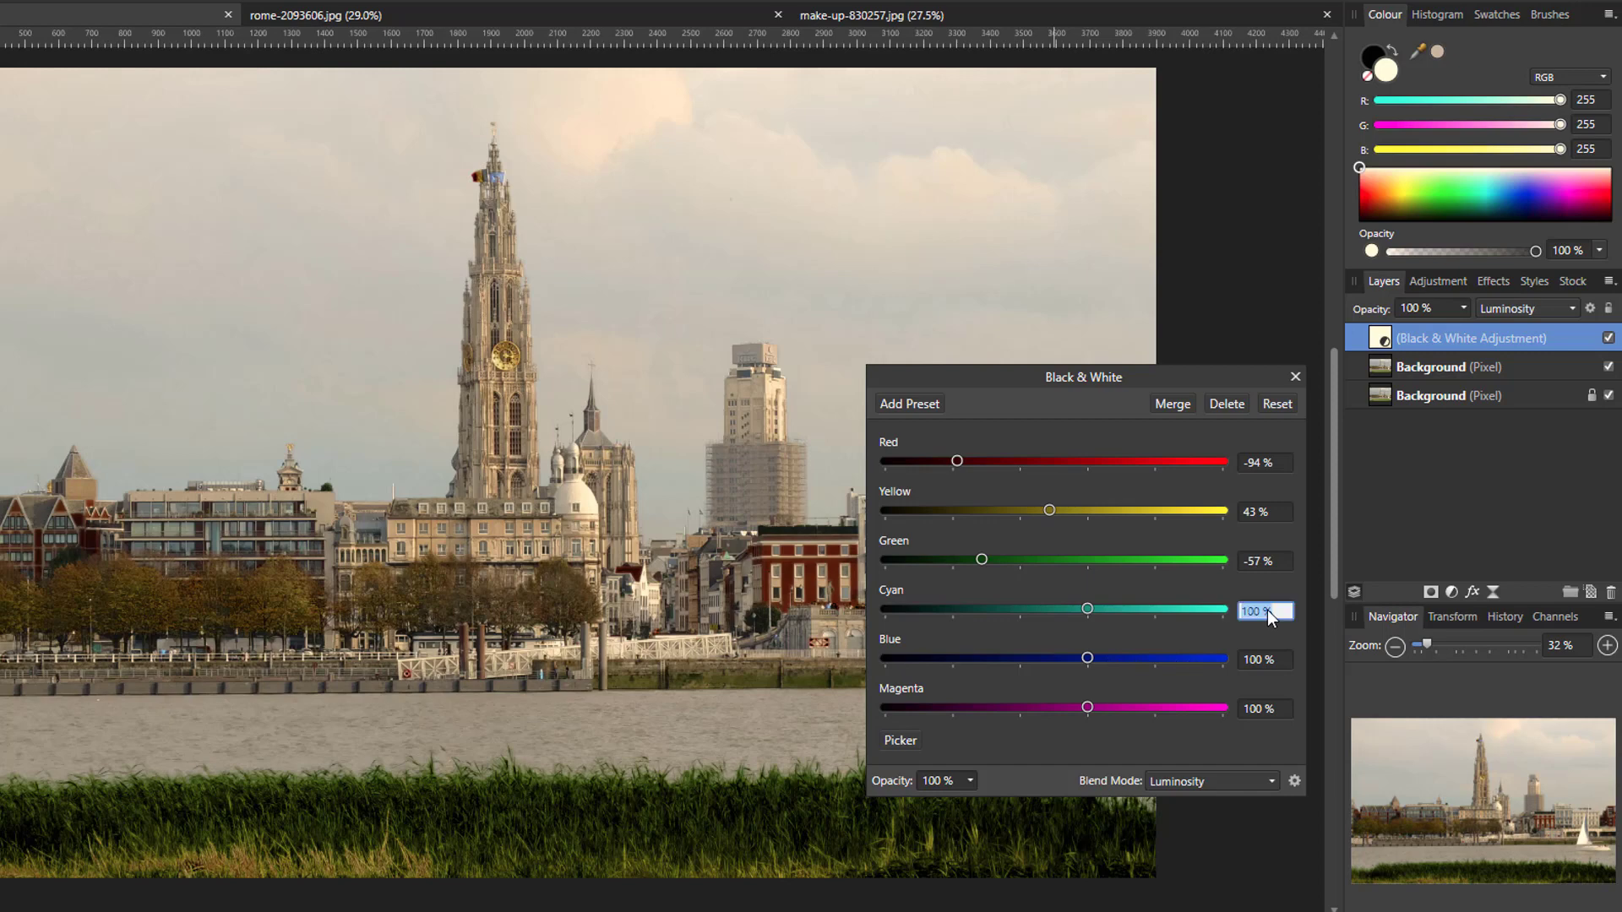
type("43")
key("Return")
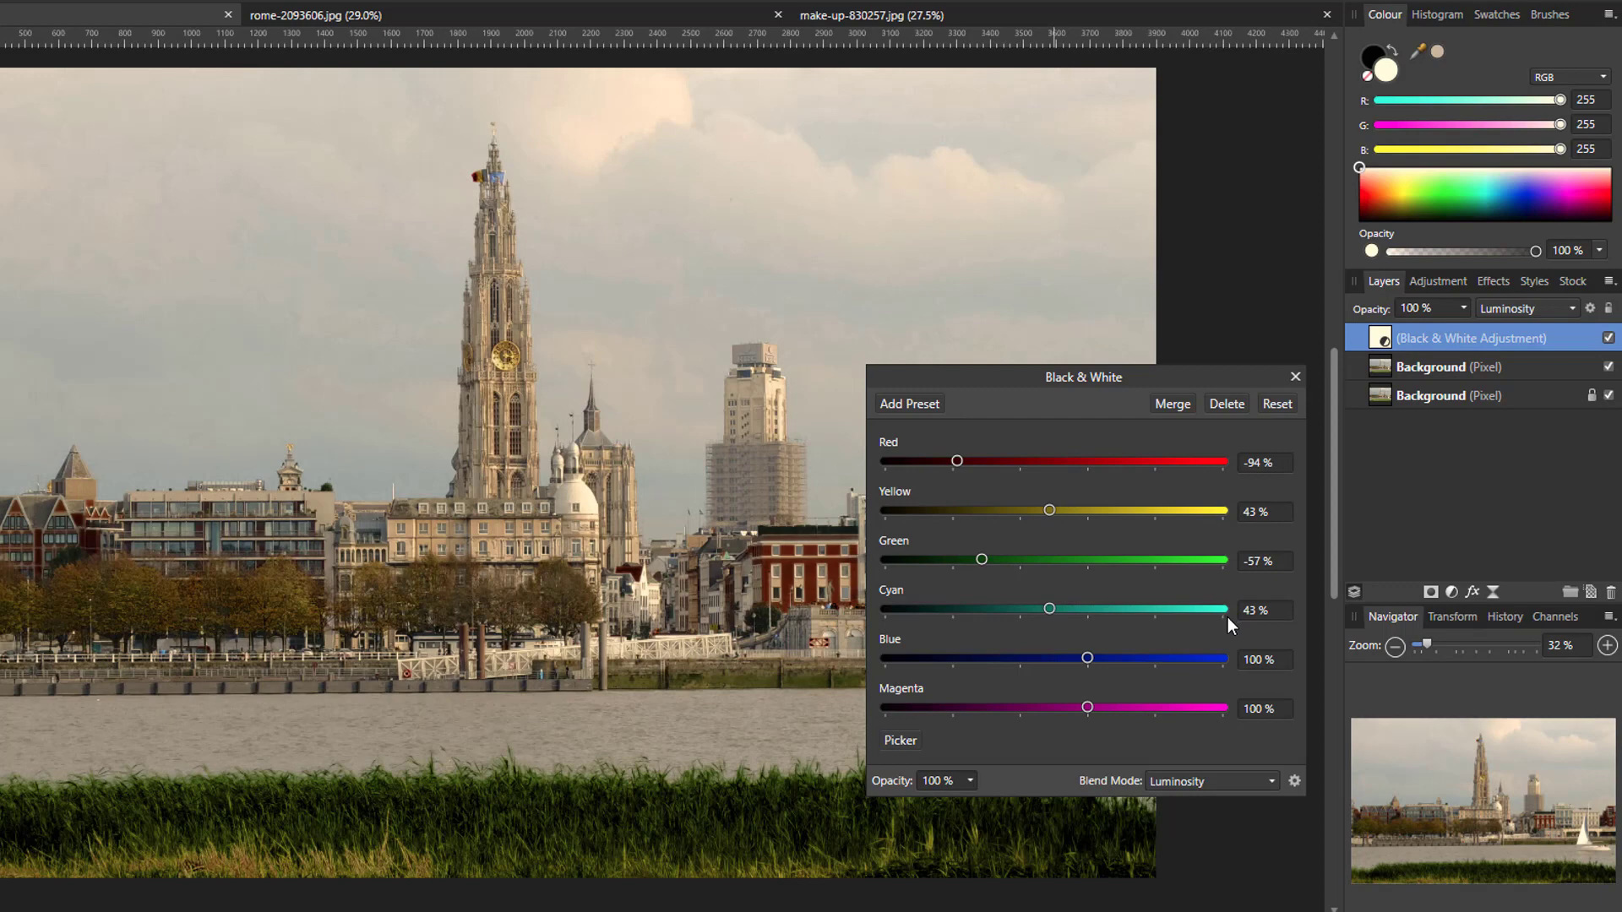
left_click(1255, 660)
type("-16")
key("Return")
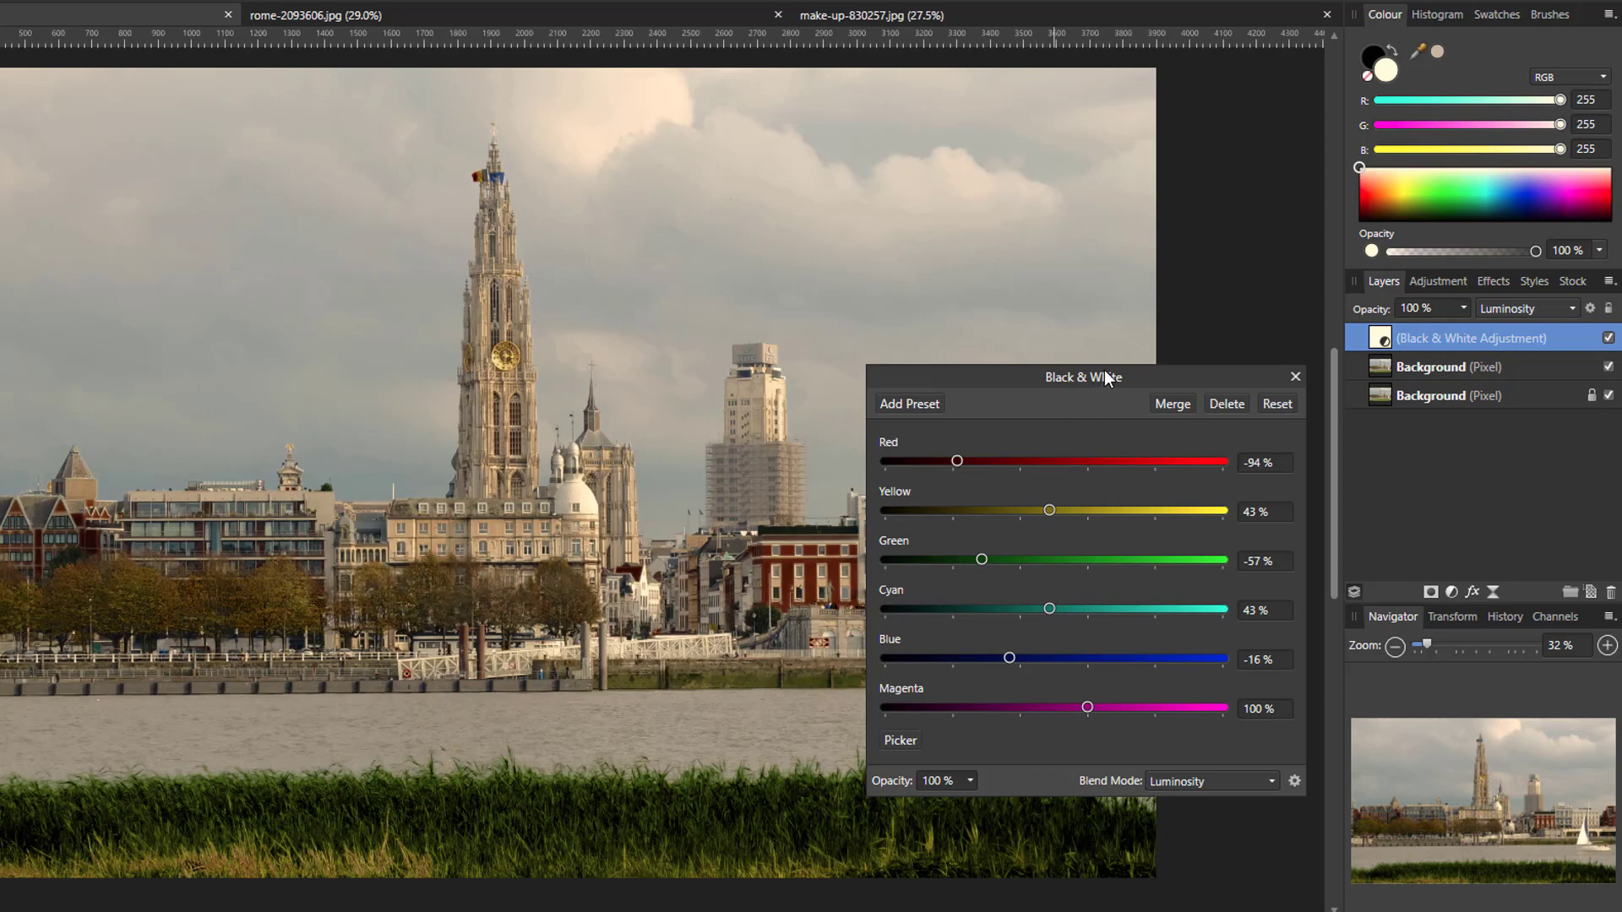
left_click(1173, 404)
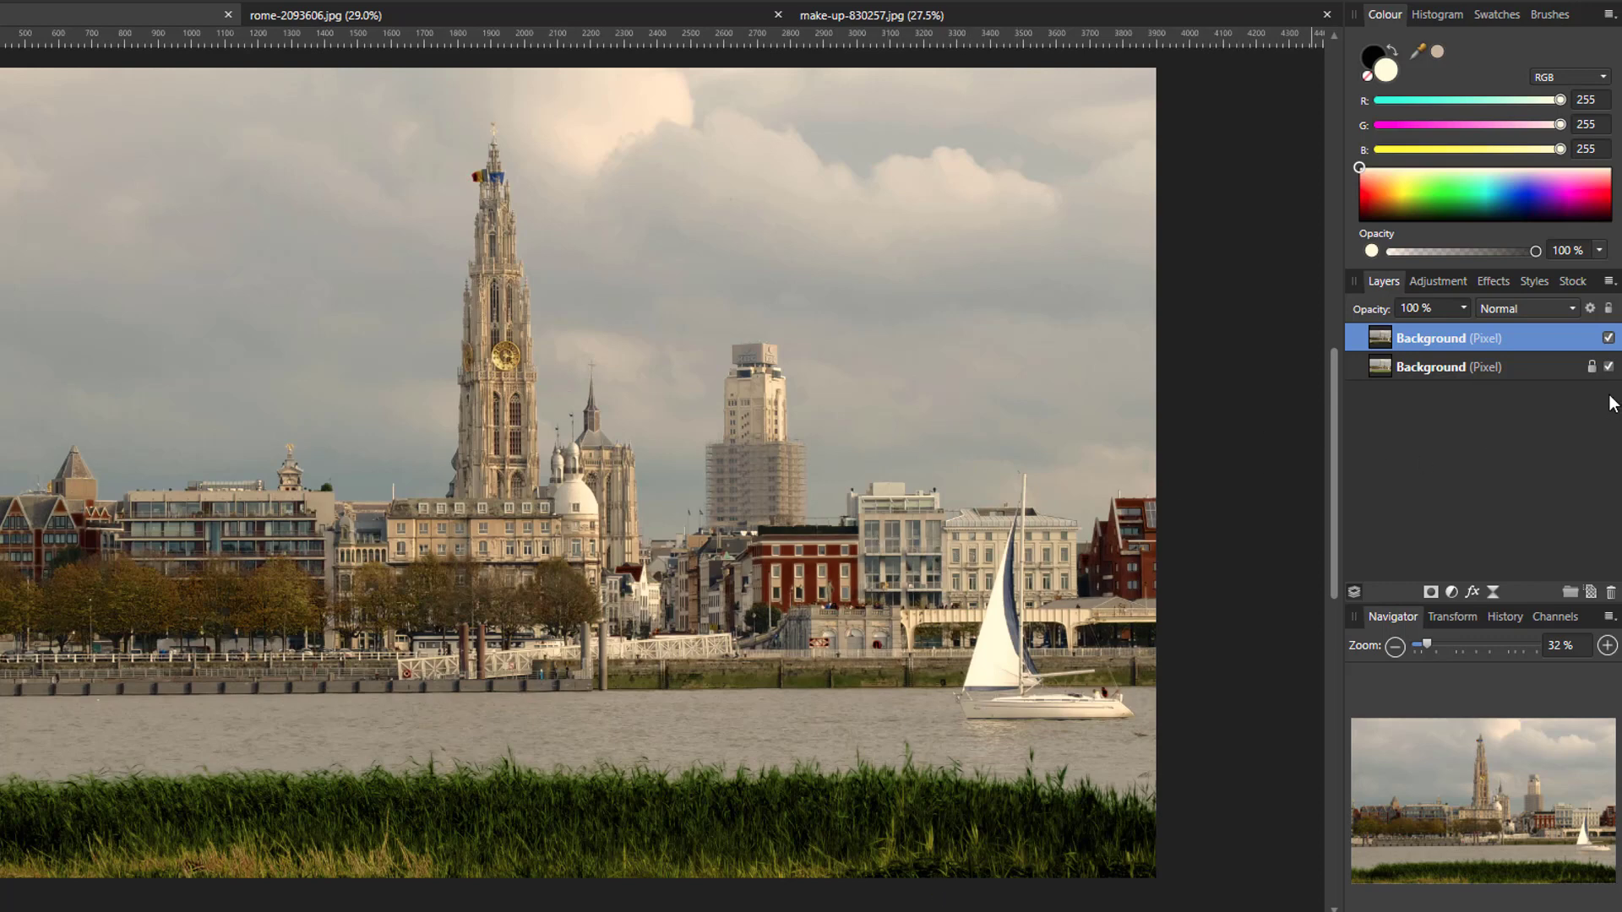
Step: Toggle the top Background layer's visibility repeatedly to compare the edited skyline with the original
left_click(1608, 340)
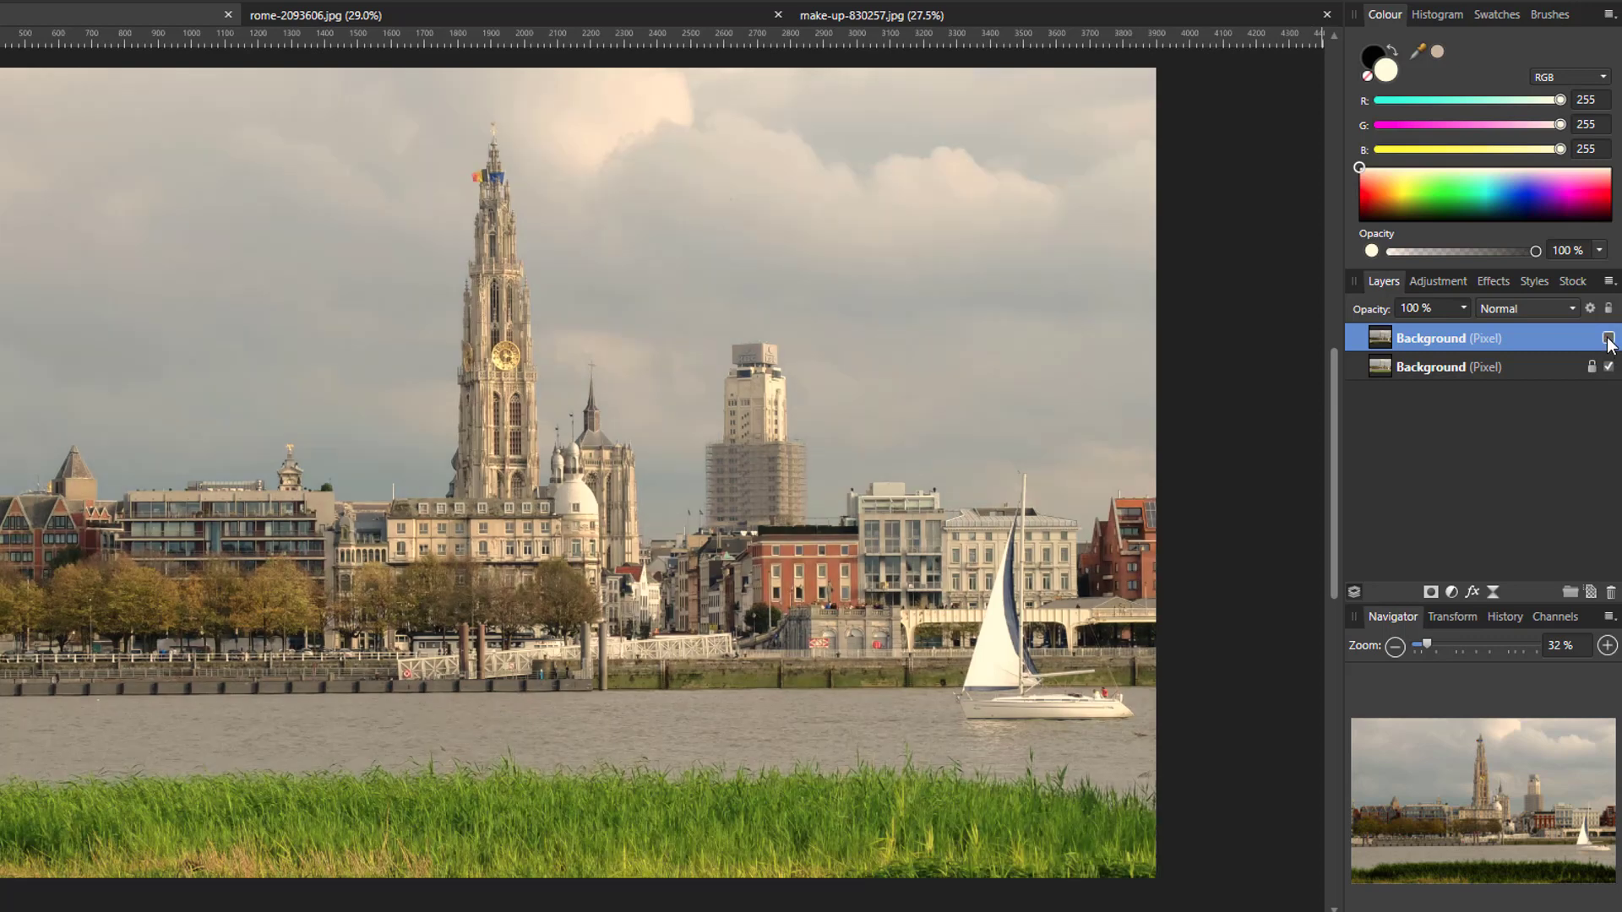
left_click(1609, 340)
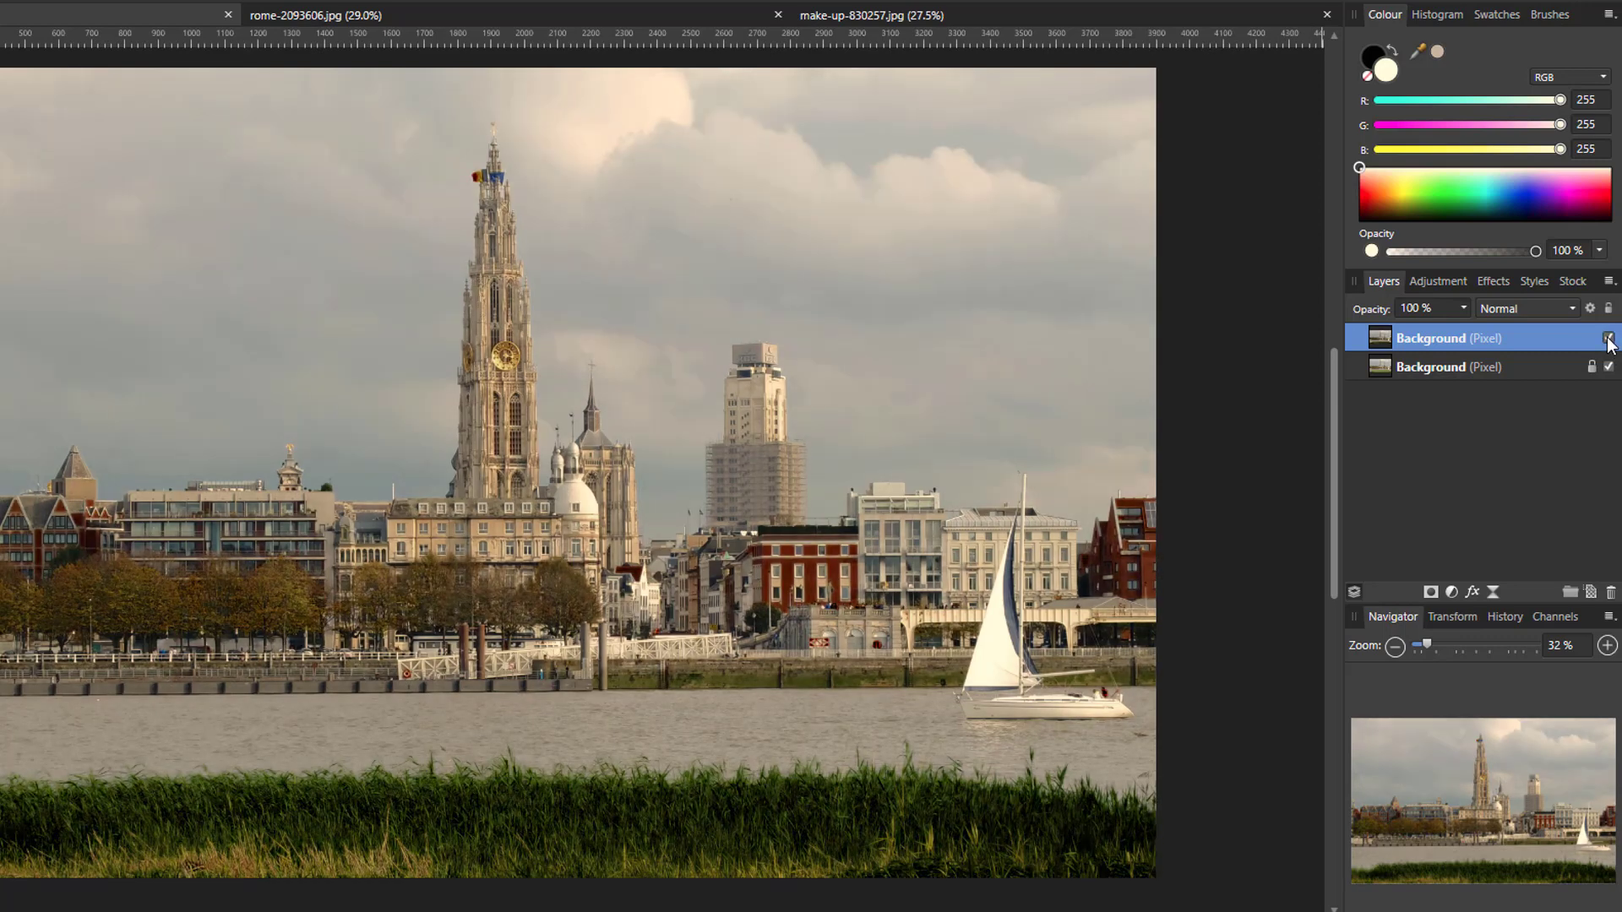
left_click(1608, 340)
left_click(1608, 340)
left_click(1608, 338)
left_click(1608, 338)
left_click(1608, 338)
left_click(1608, 338)
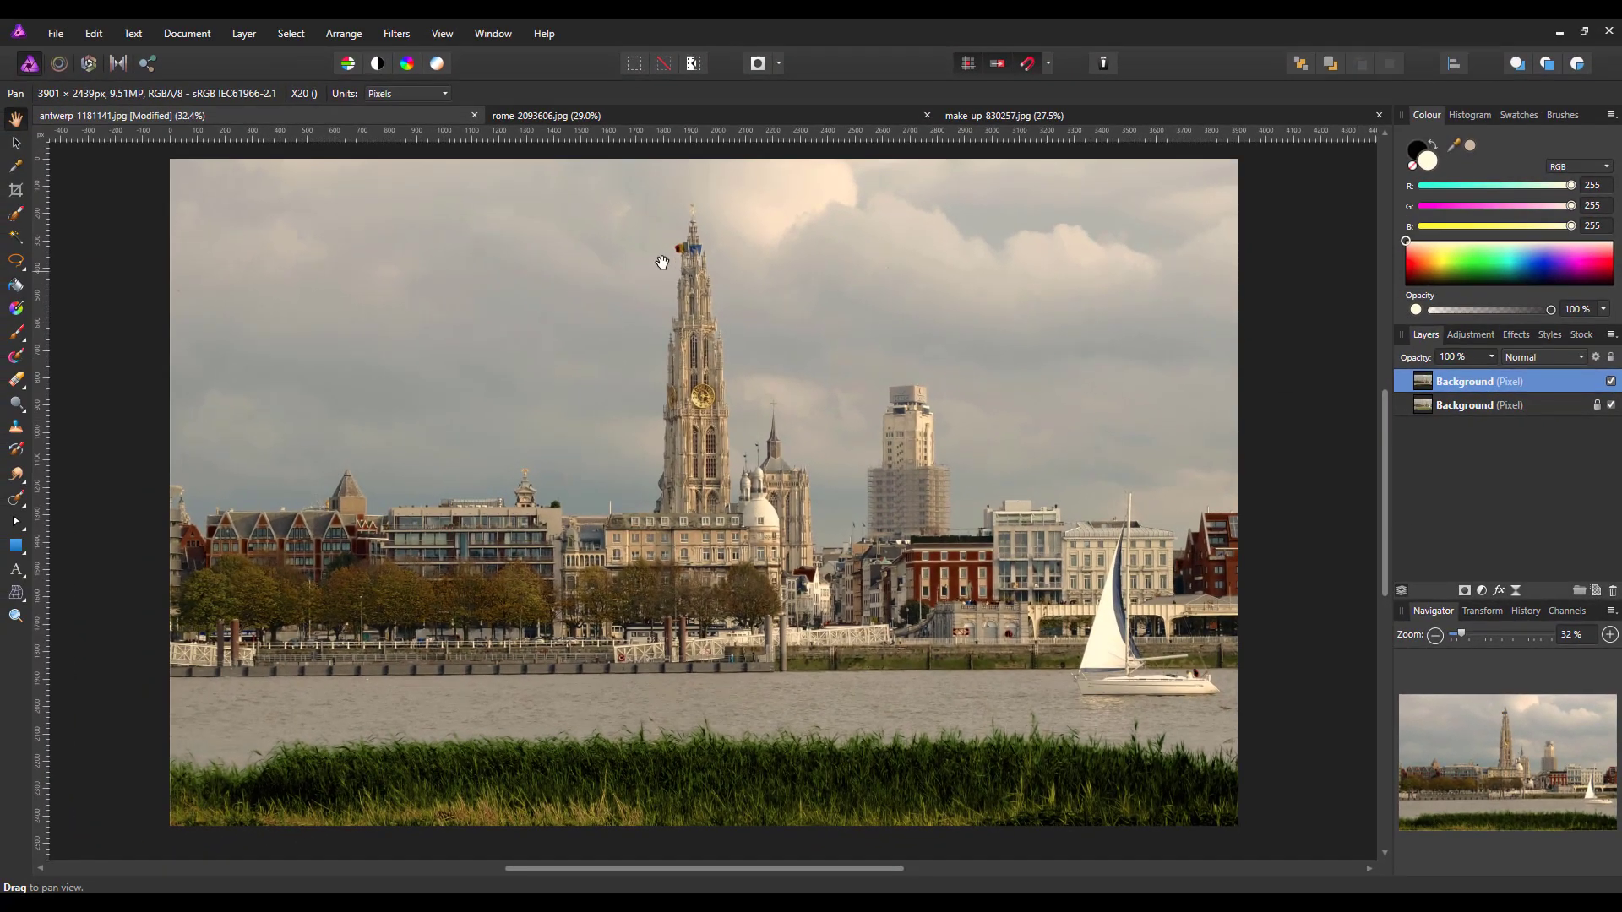
Step: Switch to the Rome street photo and duplicate its Background layer
left_click(701, 115)
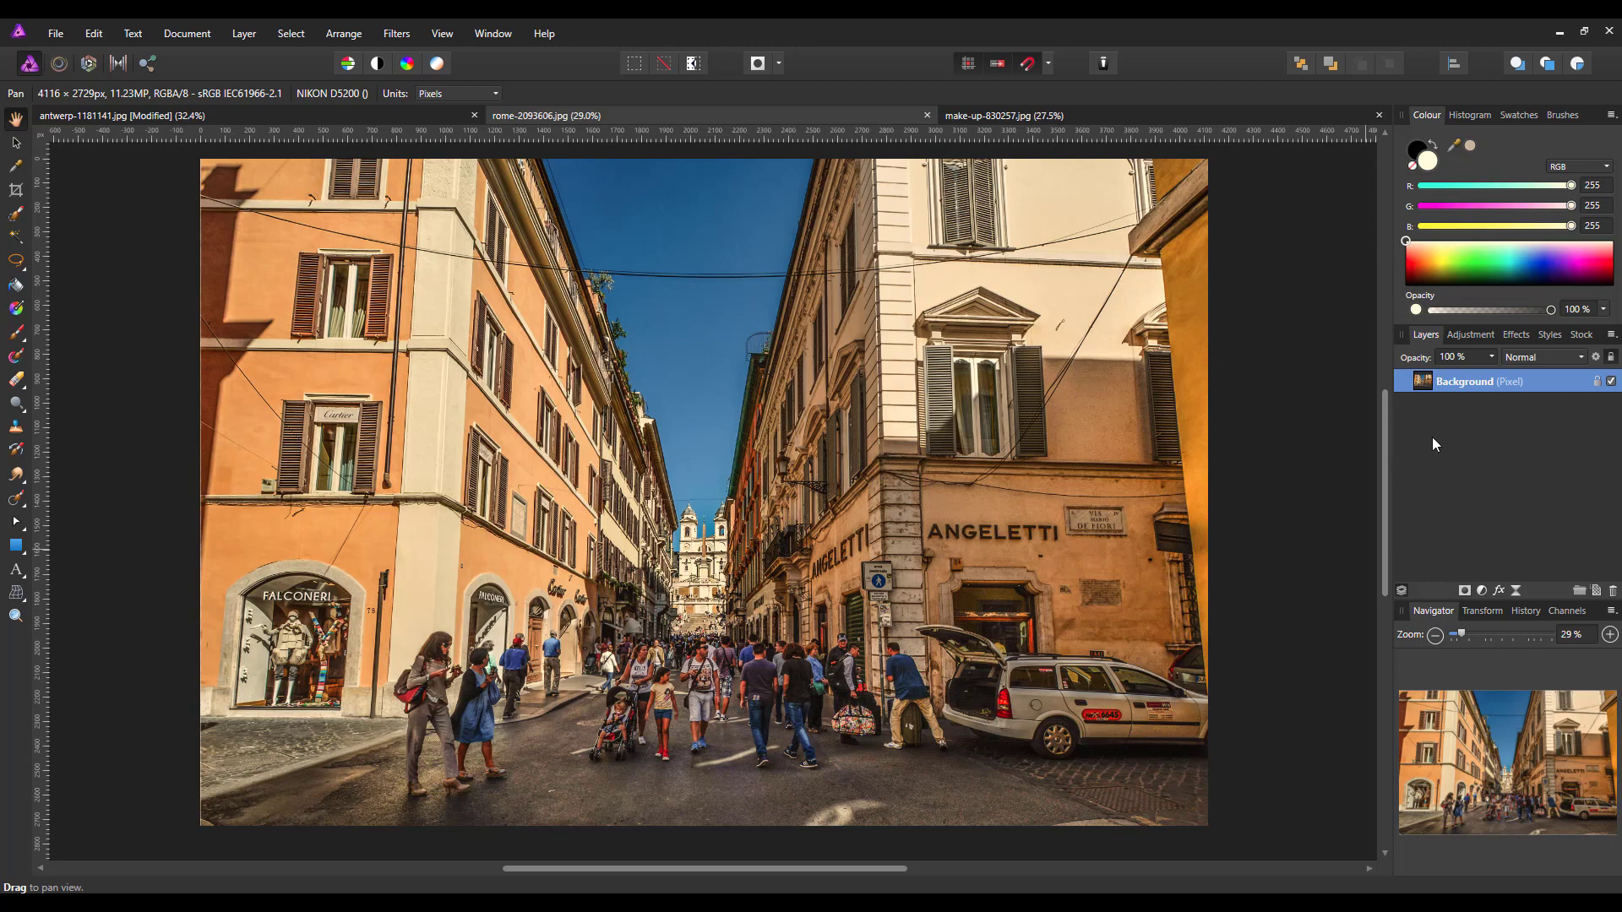
right_click(1464, 385)
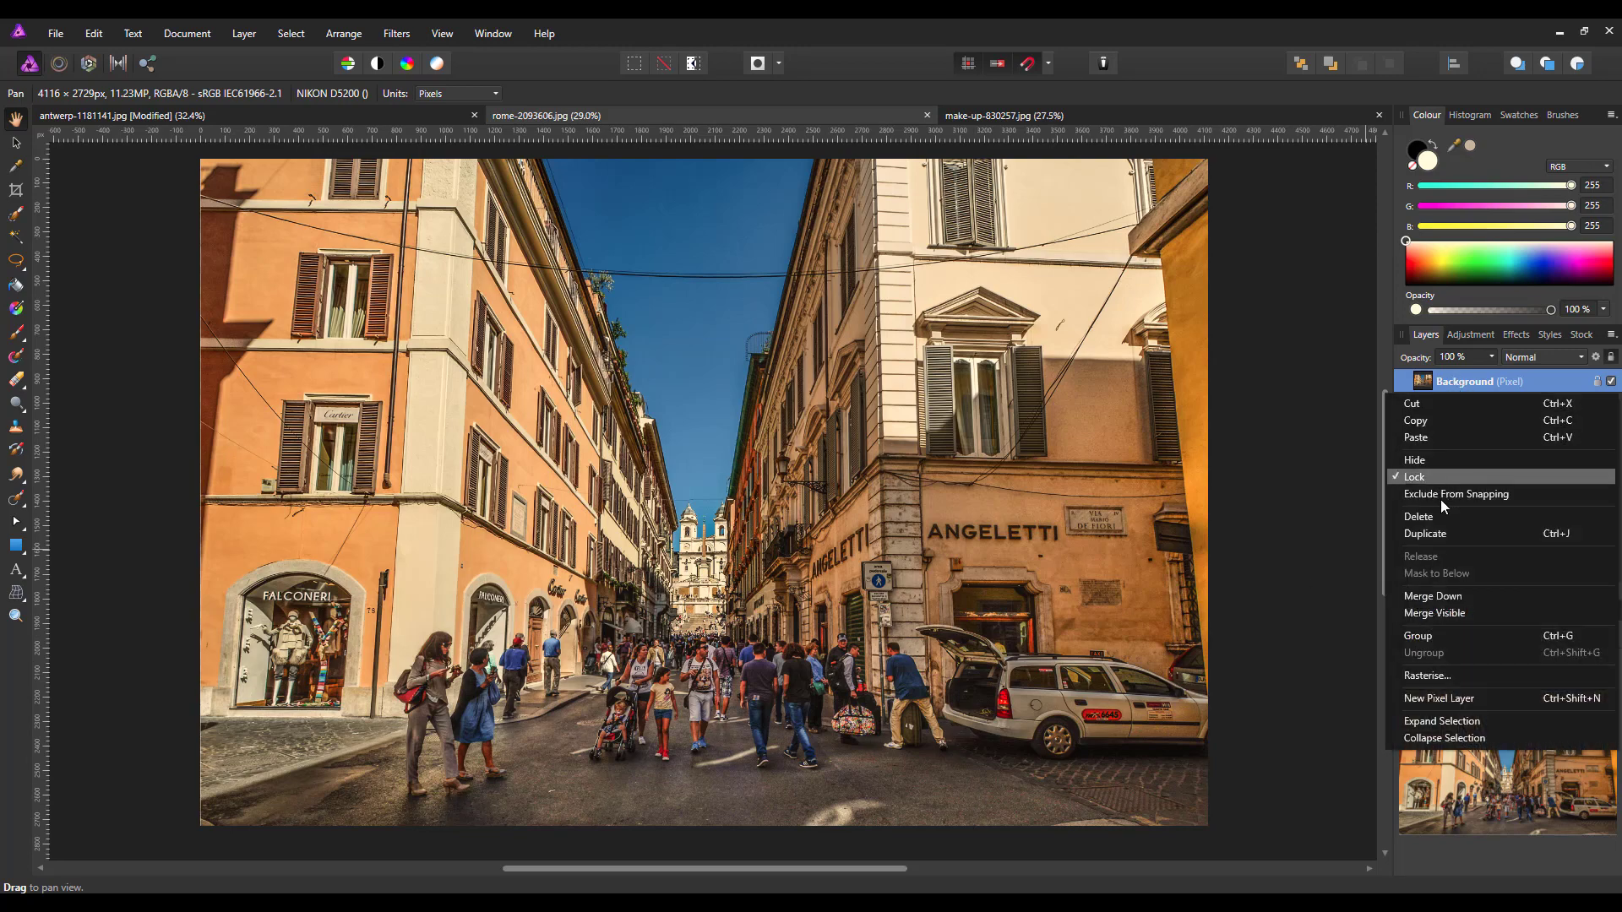
left_click(1445, 542)
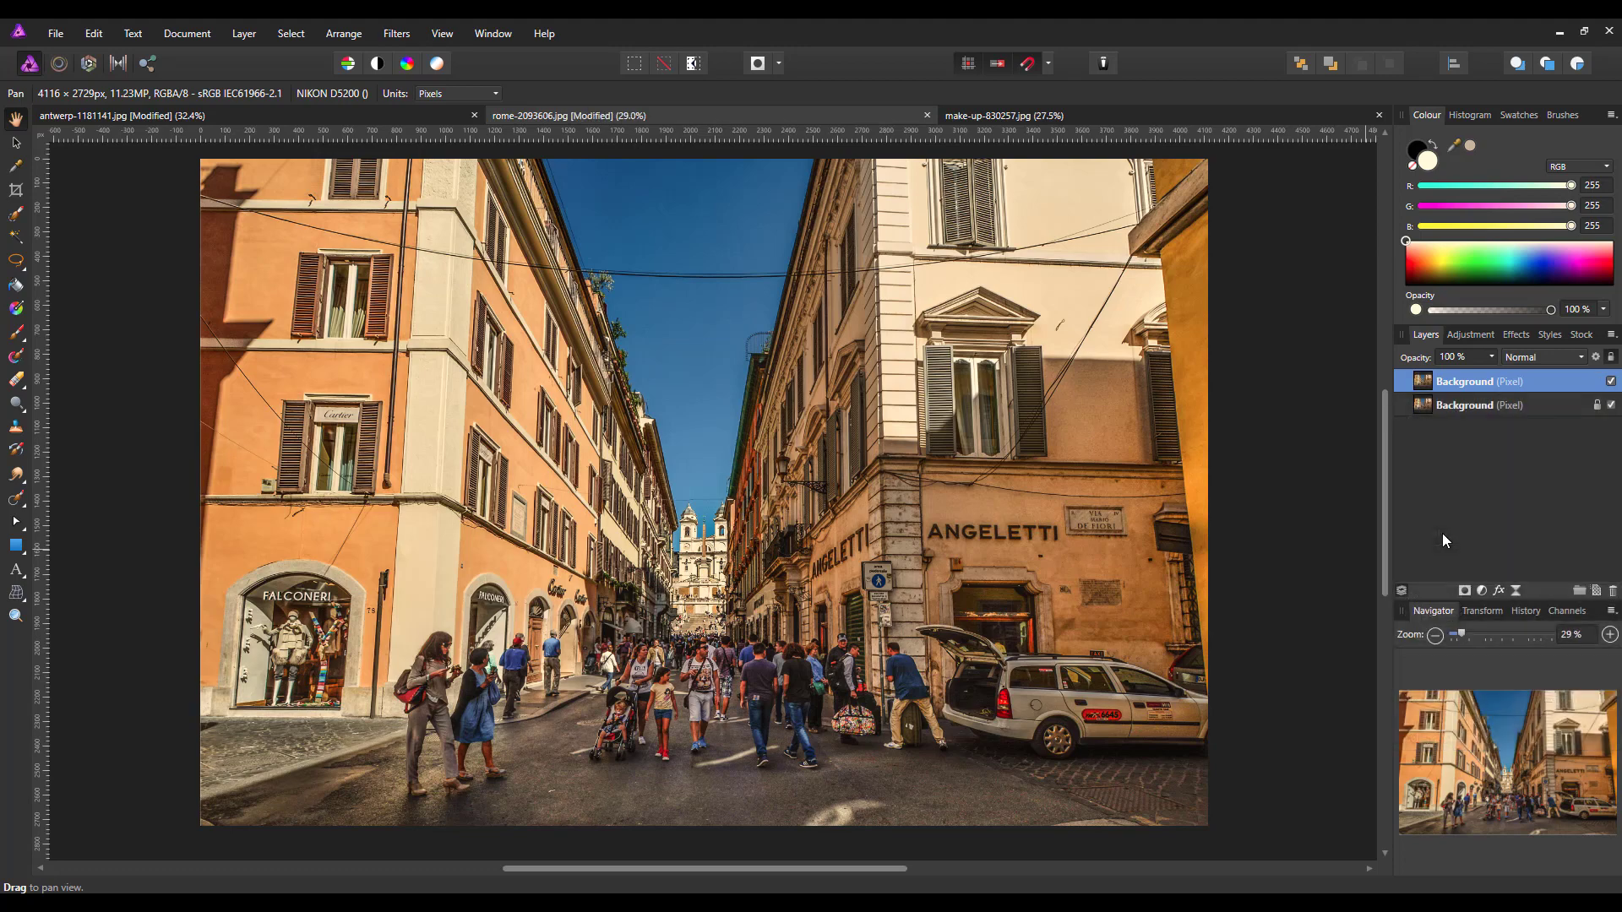
Step: Add a Black & White adjustment to the Rome photo using Luminosity blend mode
left_click(1483, 590)
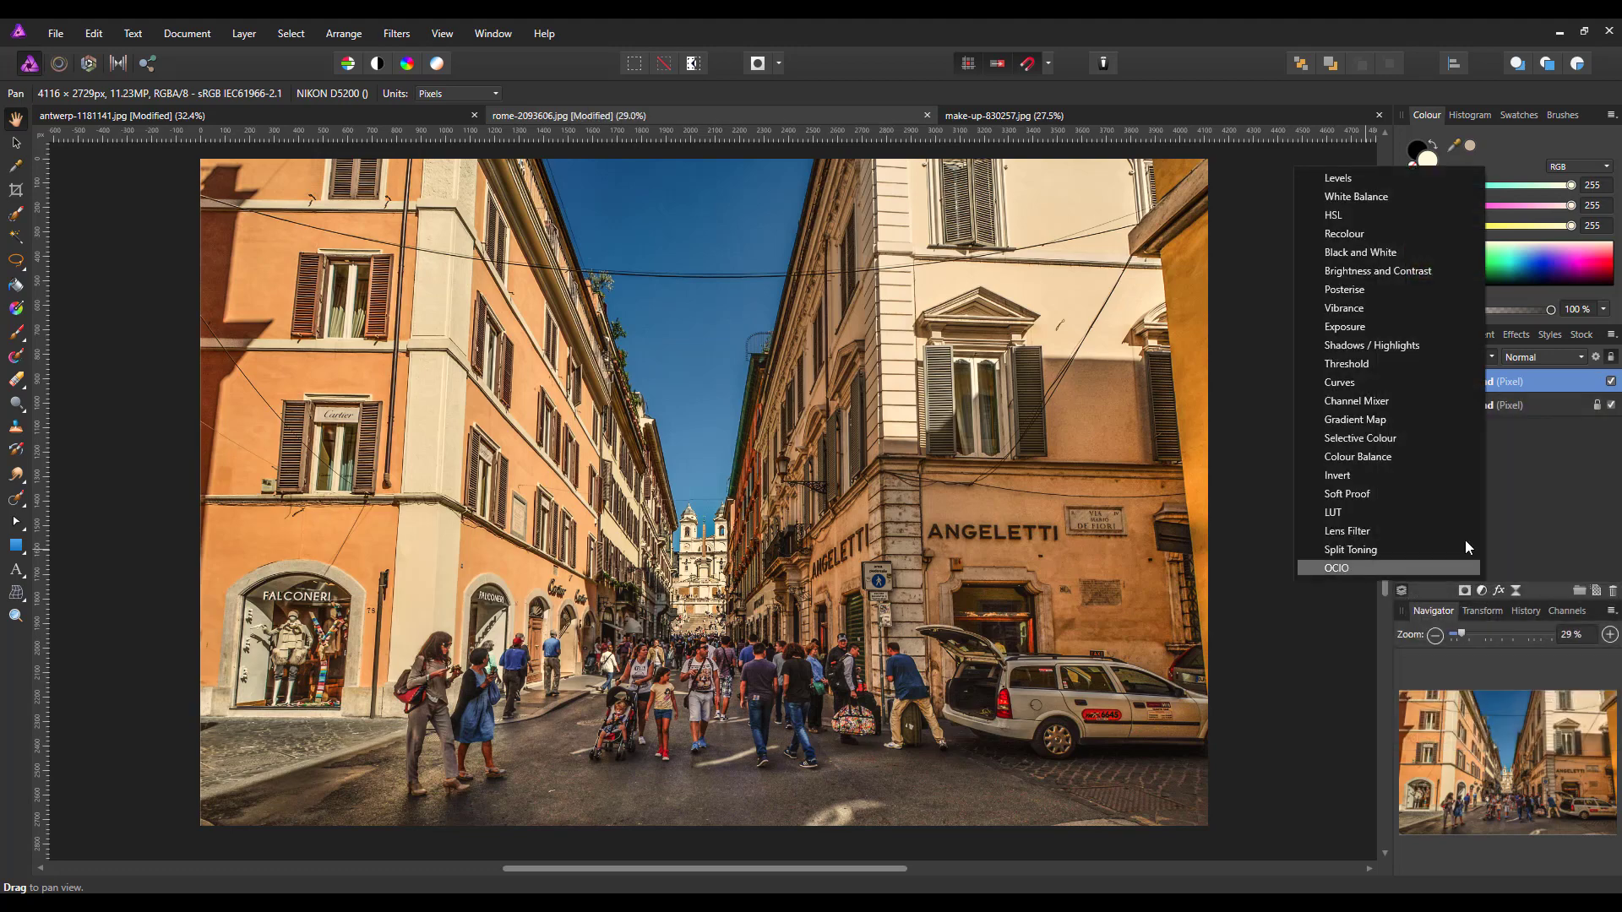
left_click(1351, 255)
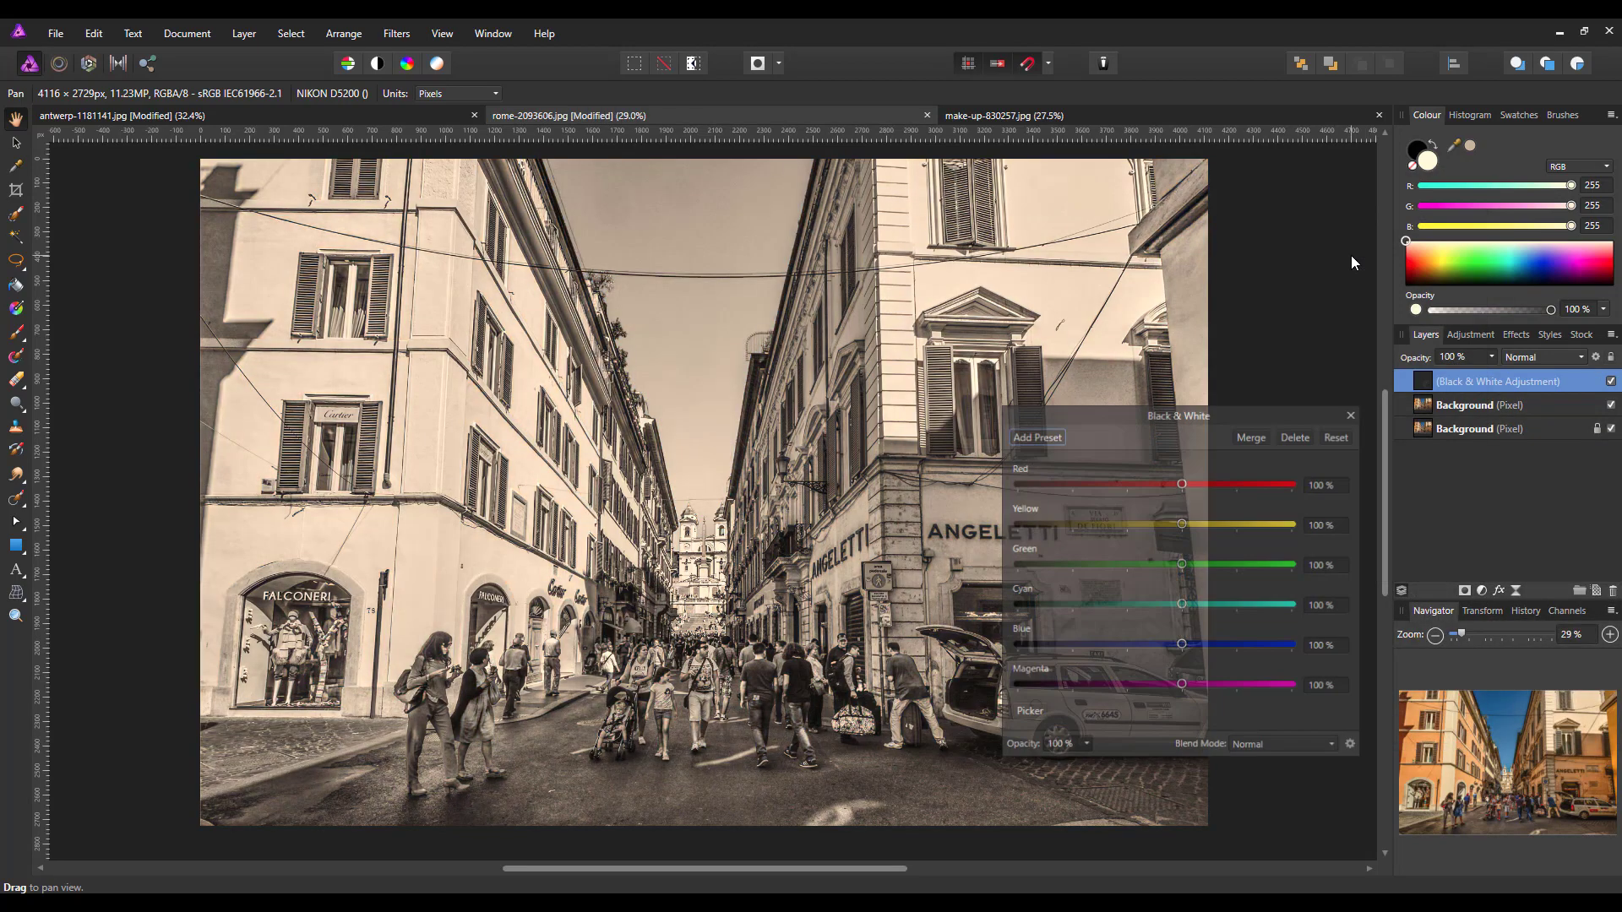
left_click(1335, 746)
left_click_drag(1335, 561, 1342, 713)
left_click(1267, 593)
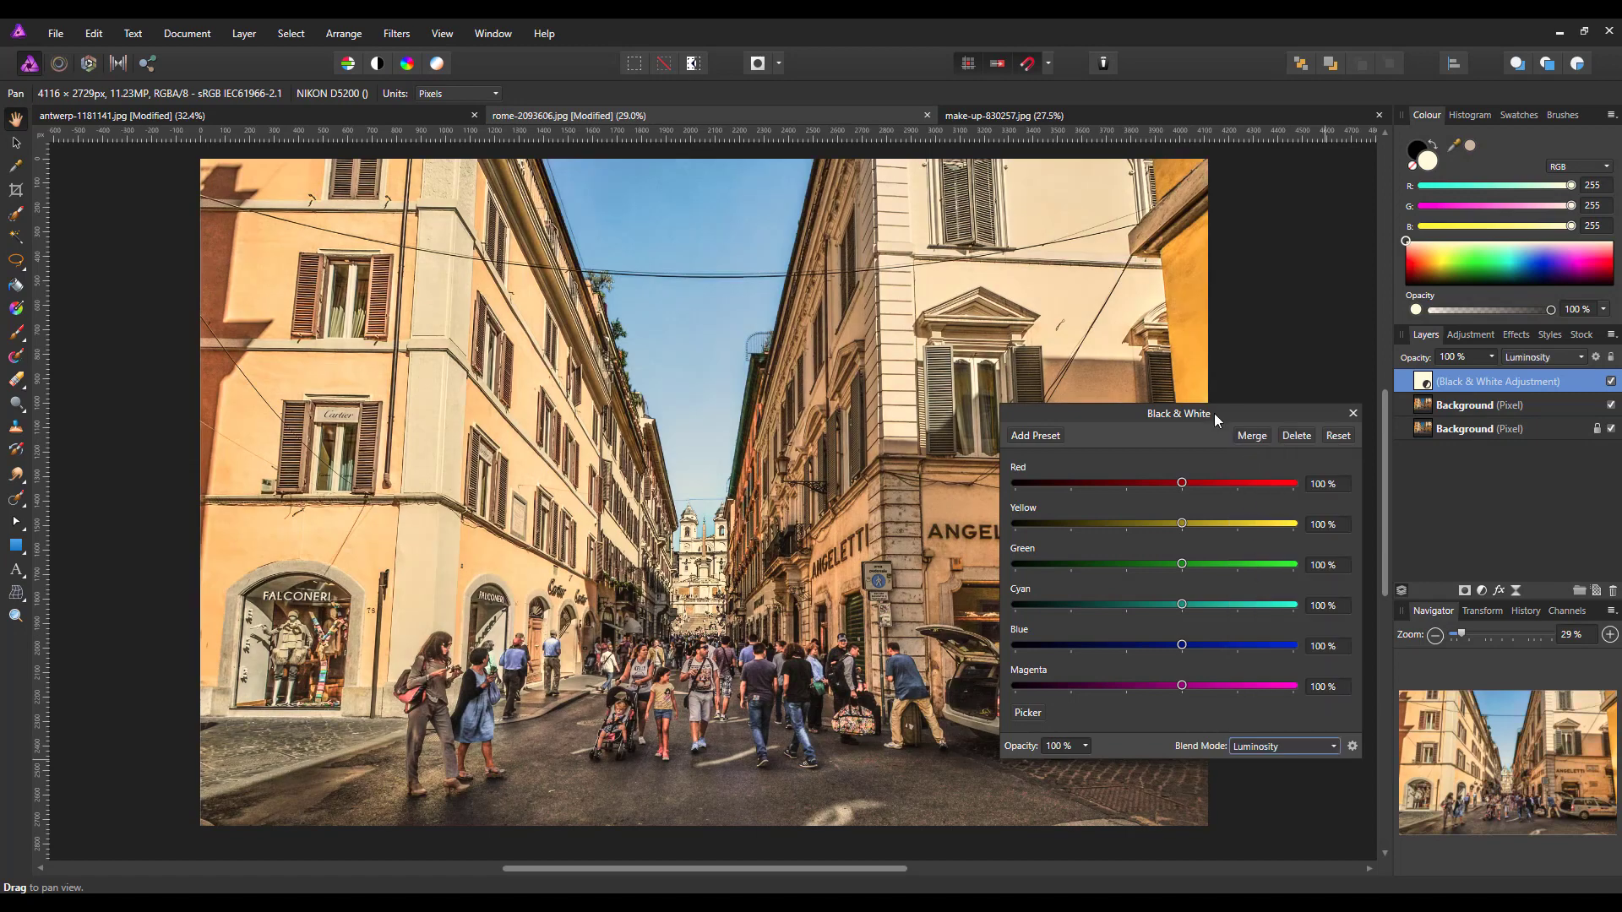
Step: Set Red to 64%, Yellow to 48% and Green to -47%
left_click_drag(1209, 409, 1223, 473)
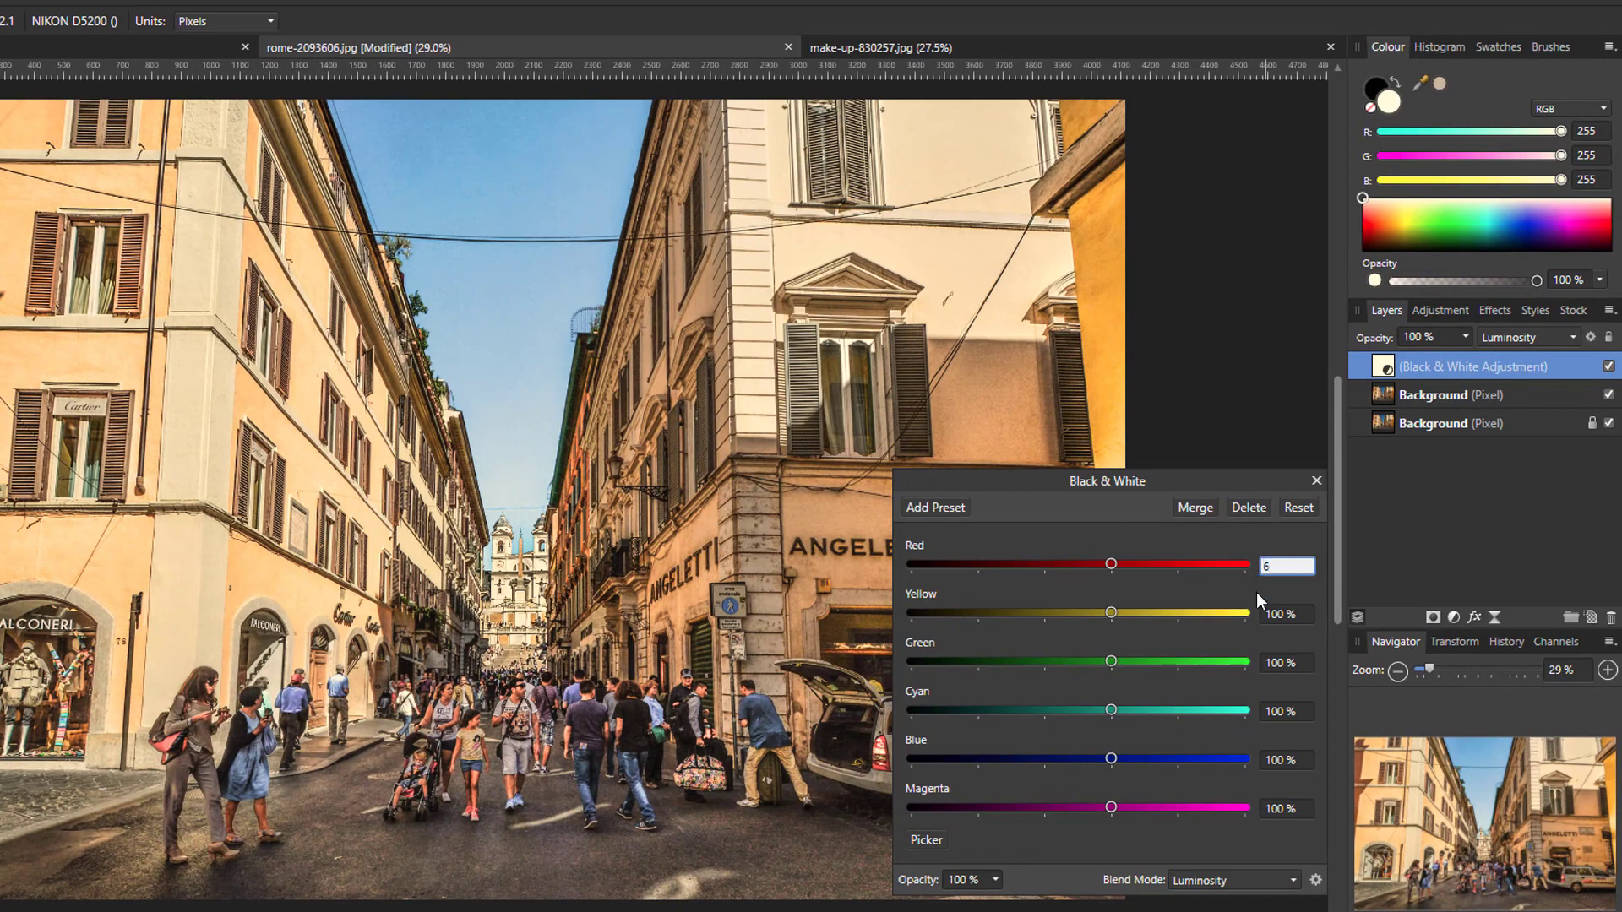
type("4")
left_click(1279, 619)
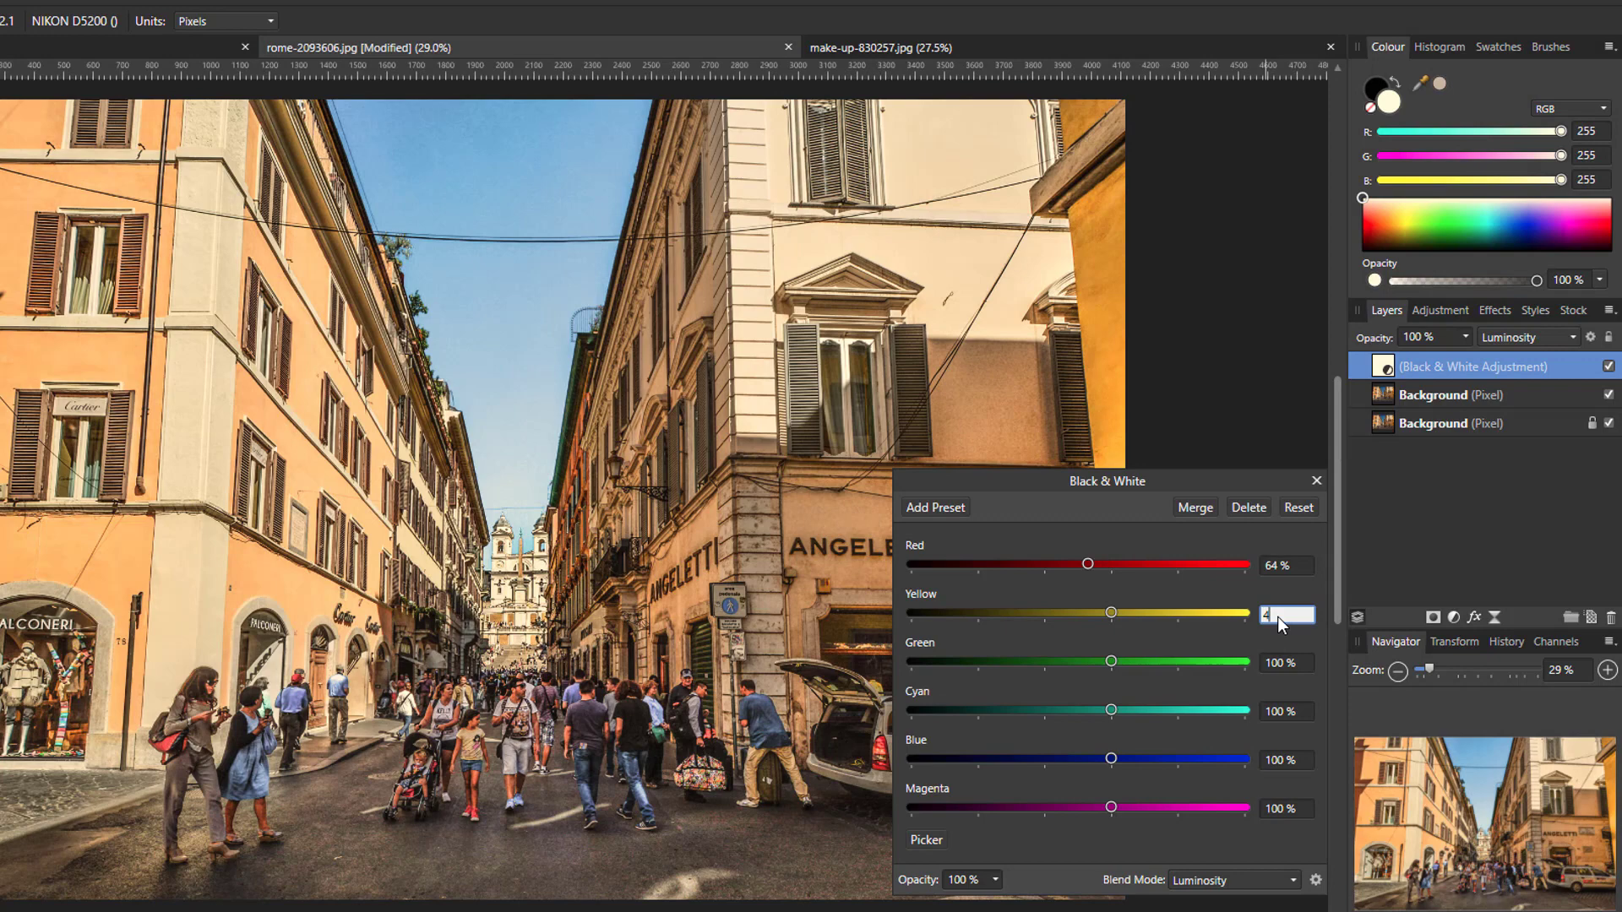
type("48")
left_click(1275, 666)
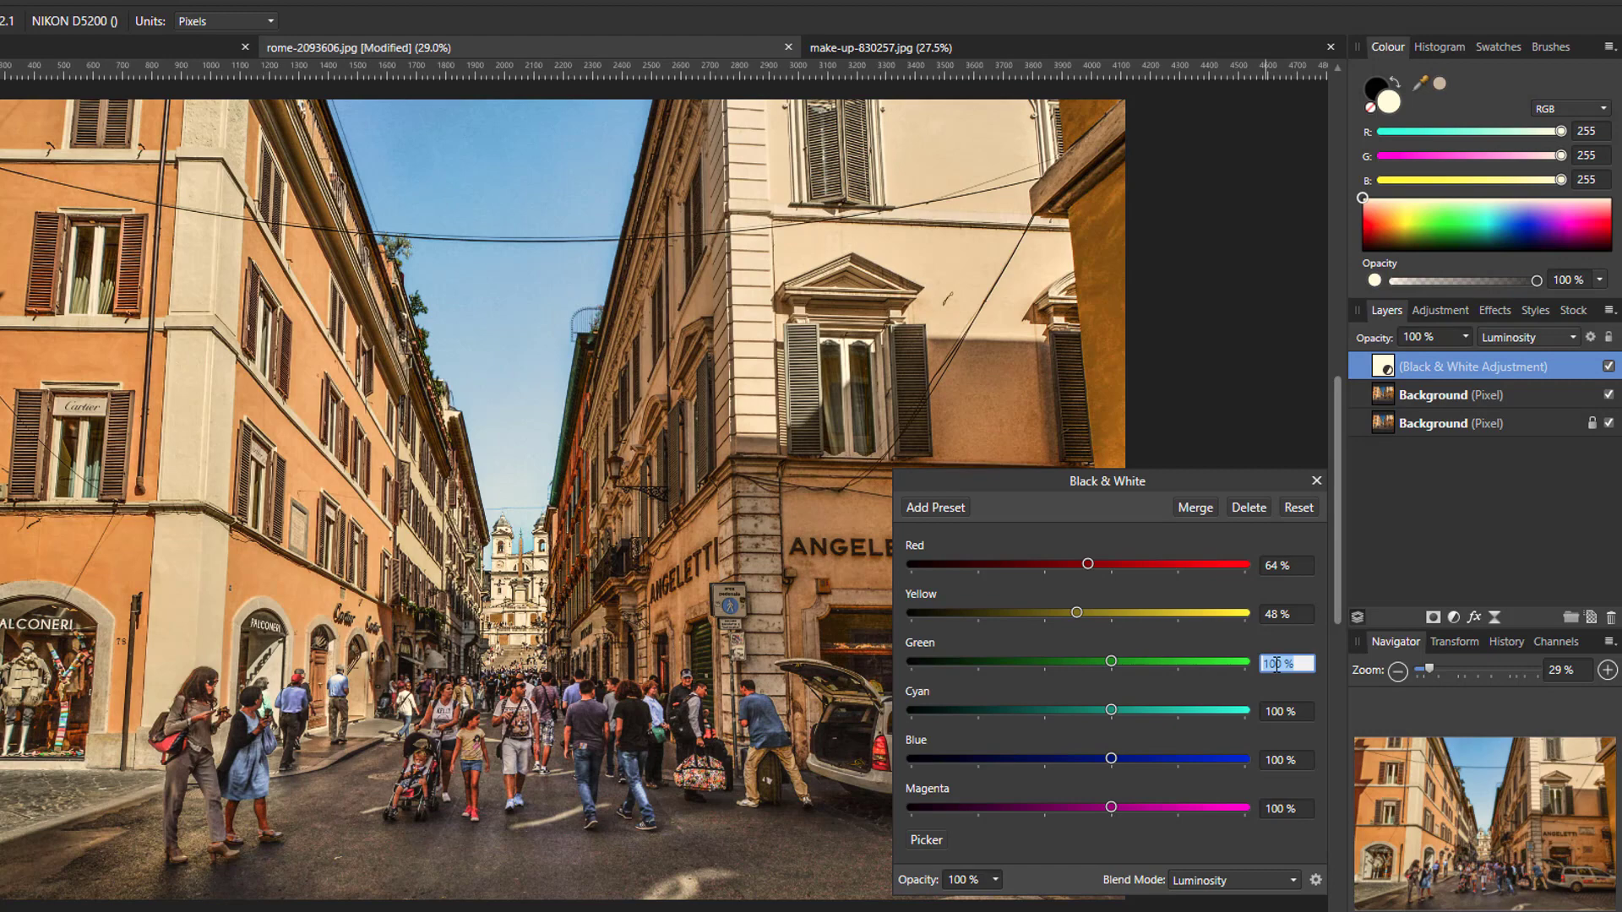
type("-47")
key("Return")
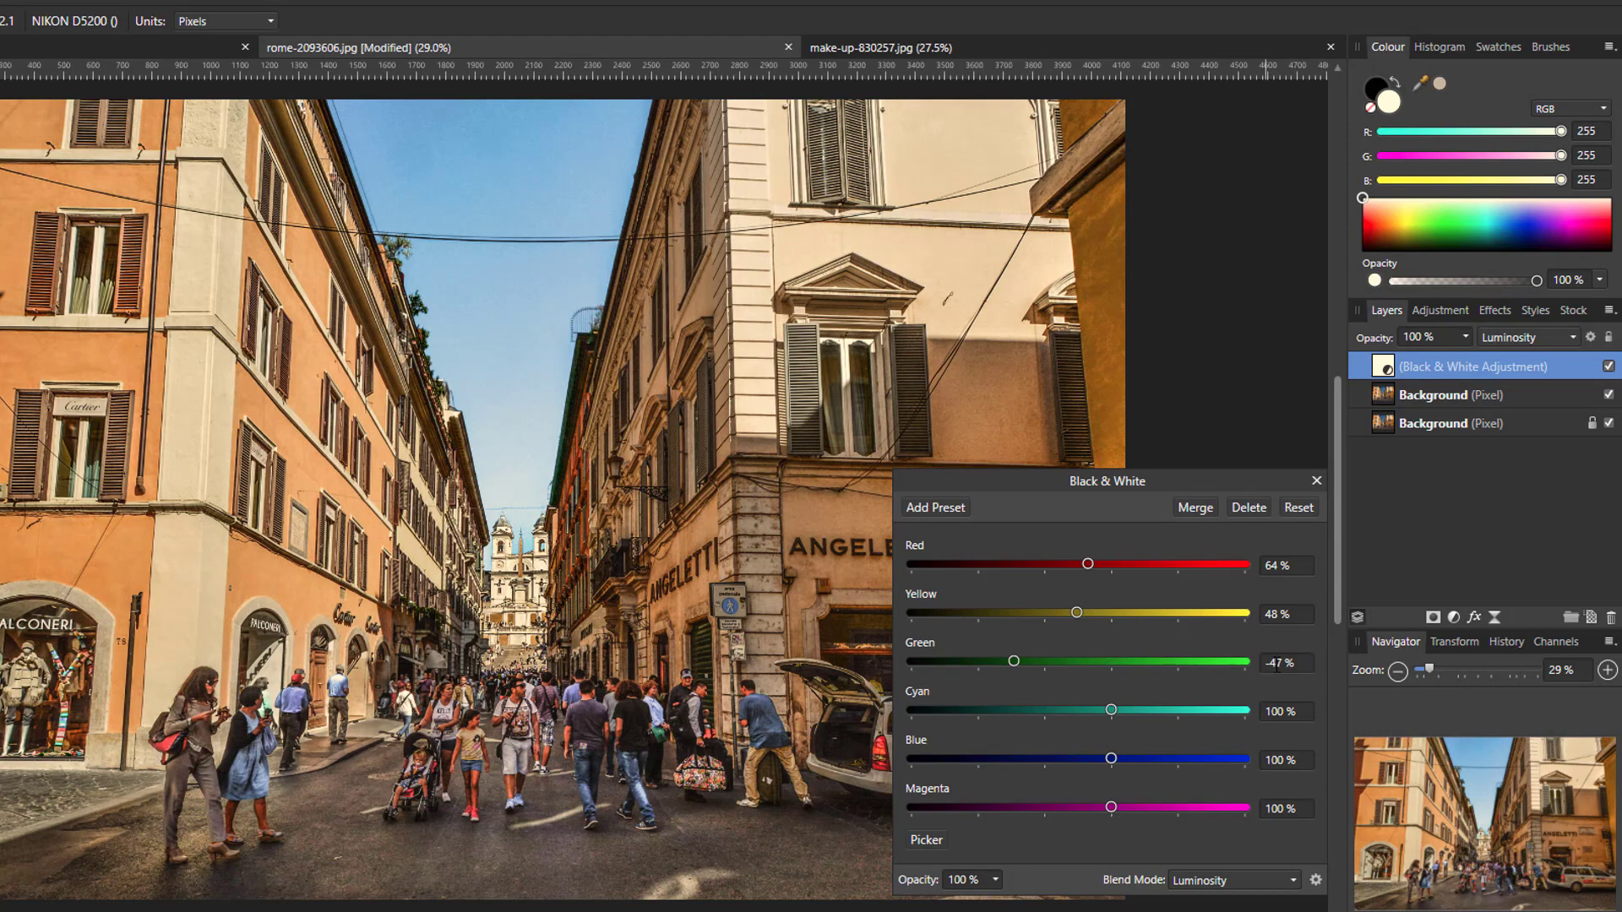
Step: Set Cyan to 51%, Blue to 31% and Magenta to 174%
left_click(1271, 715)
type("51")
left_click(1282, 758)
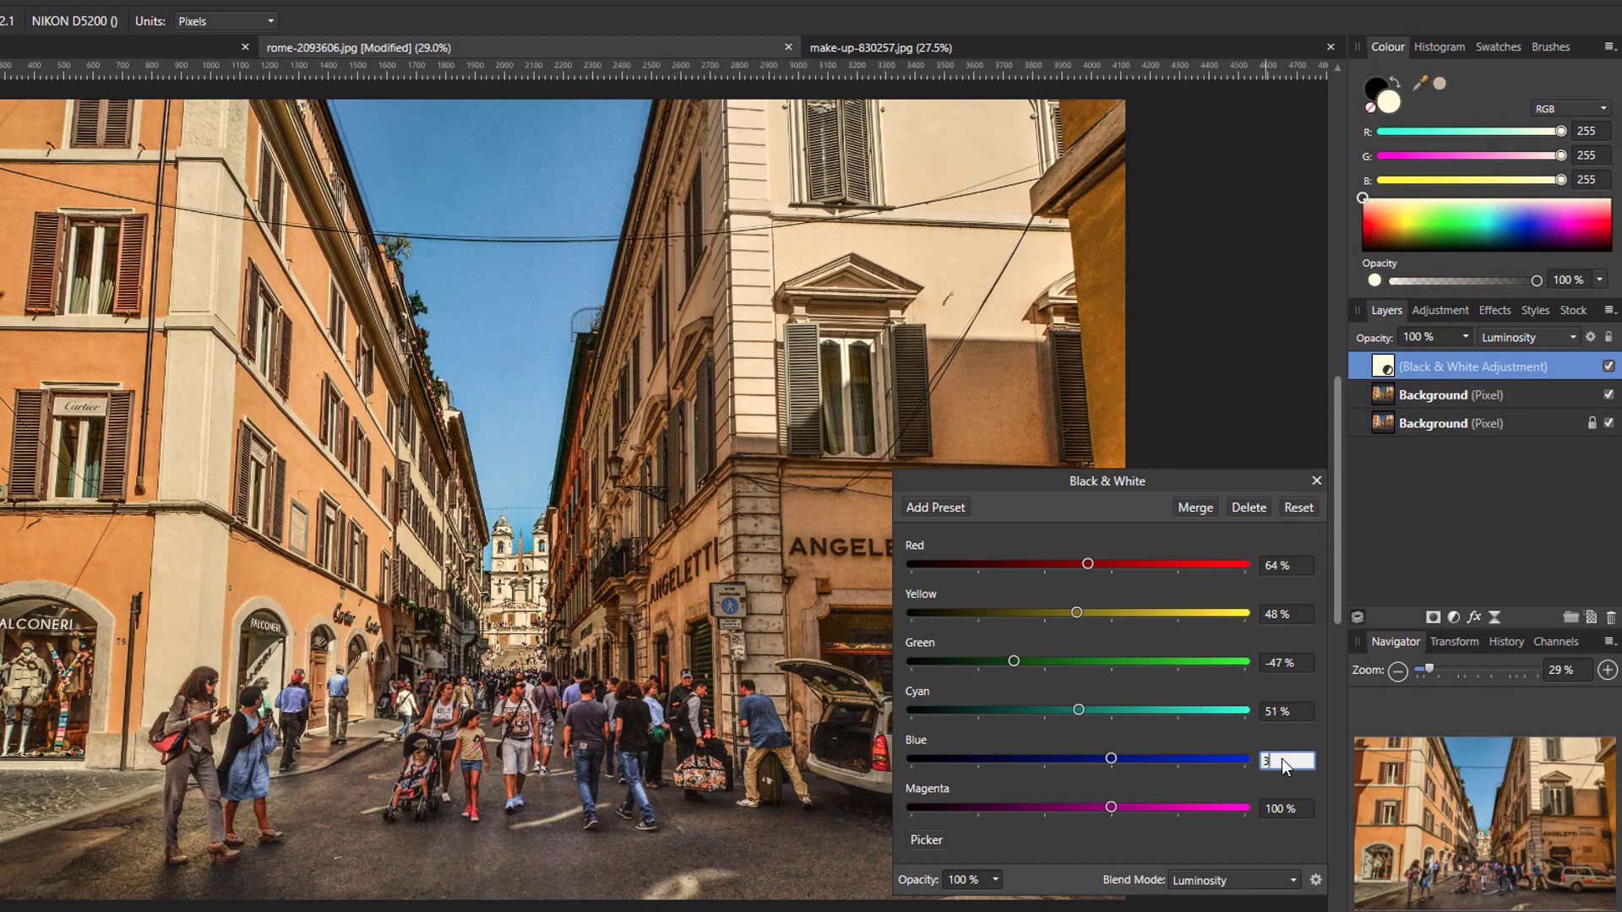
left_click(1283, 811)
type("1")
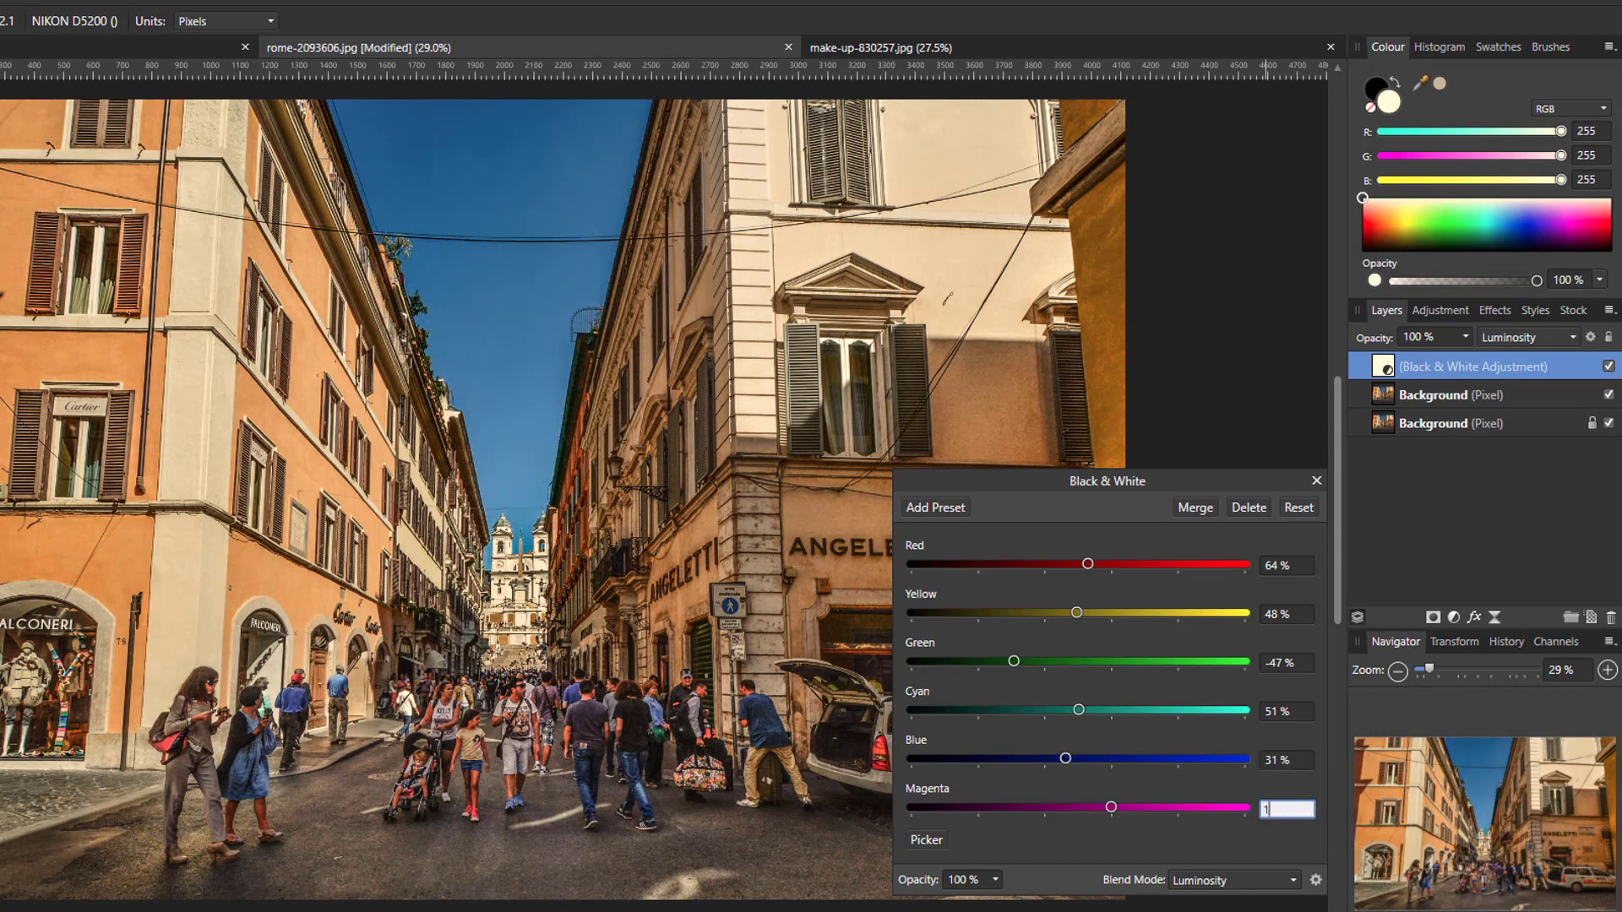
type("74")
key("Return")
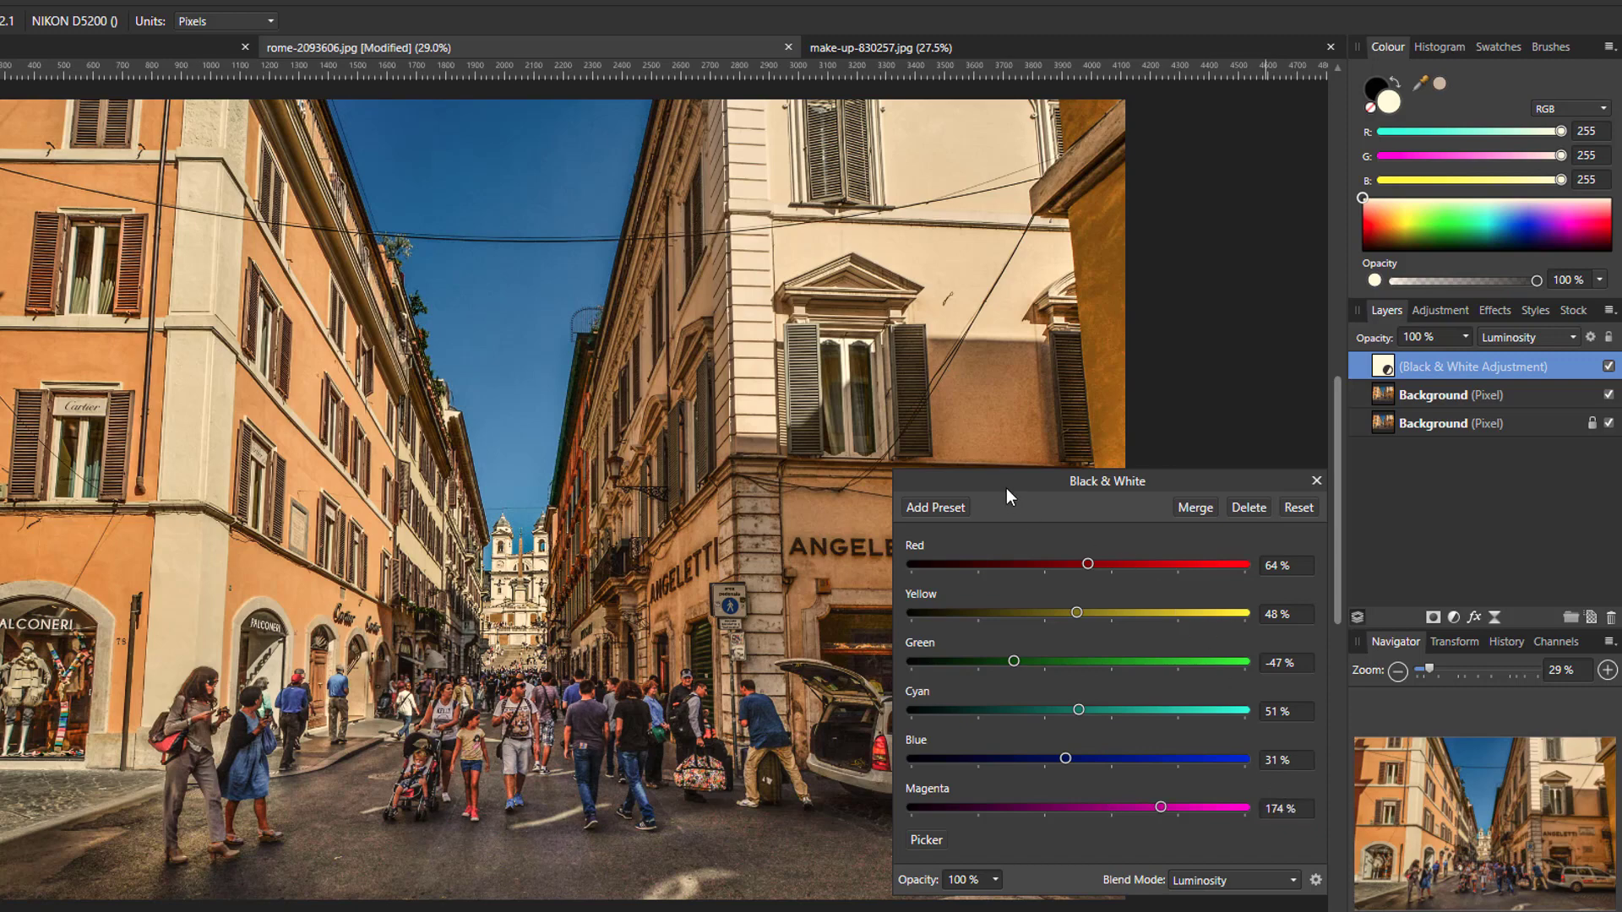
Step: Move the Black & White dialog aside and merge the adjustment into the Rome layer below
left_click_drag(998, 479, 915, 372)
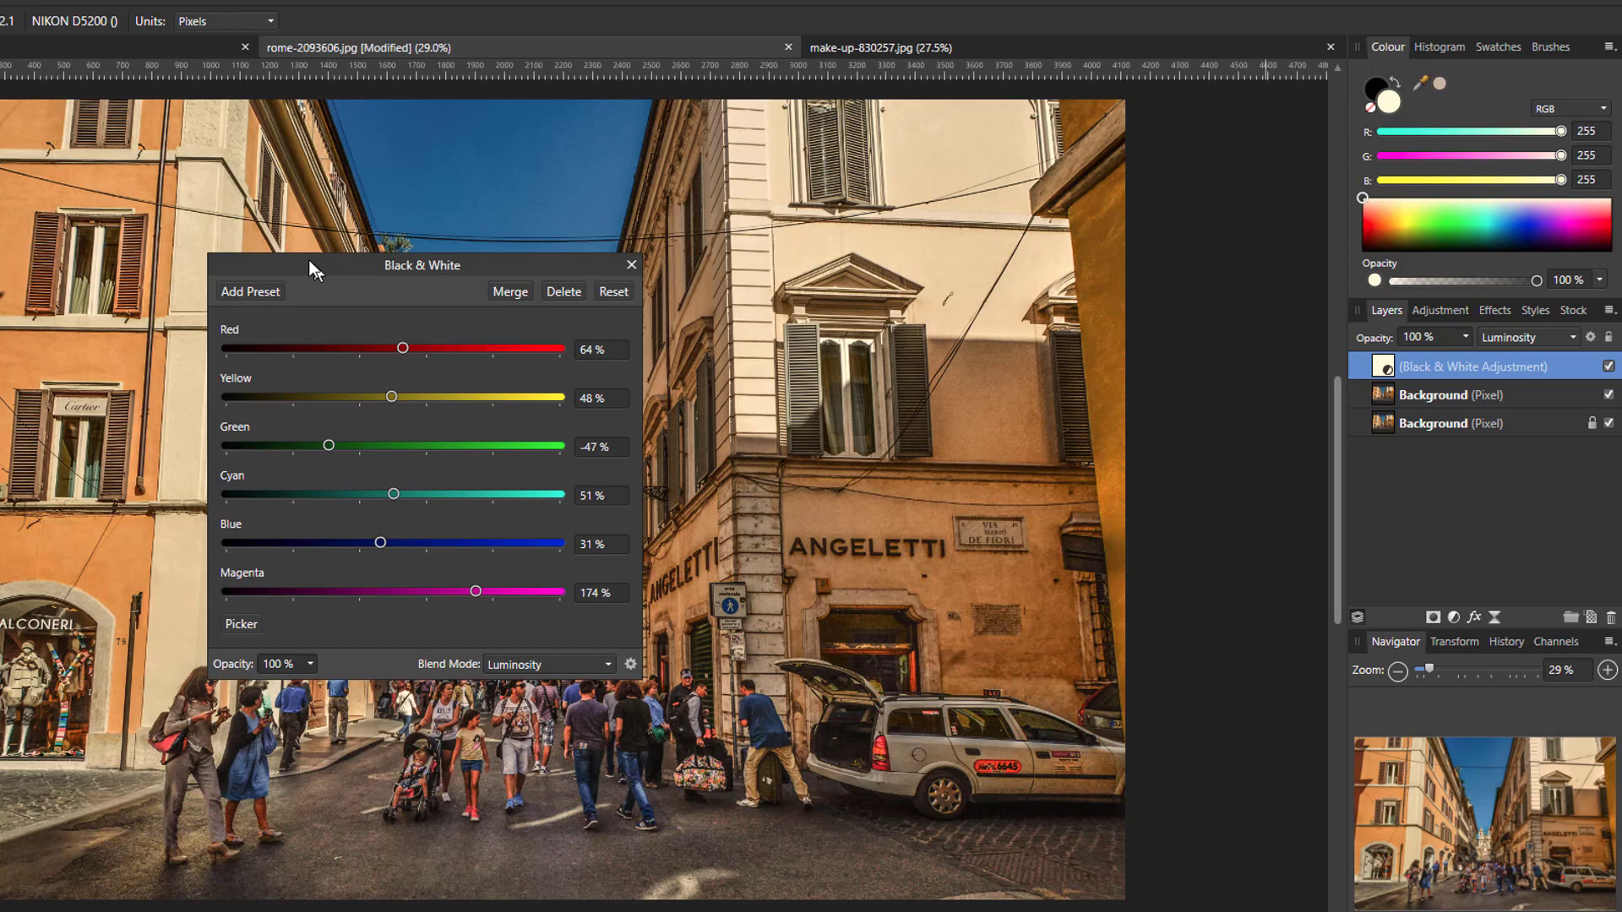
left_click_drag(310, 267, 0, 448)
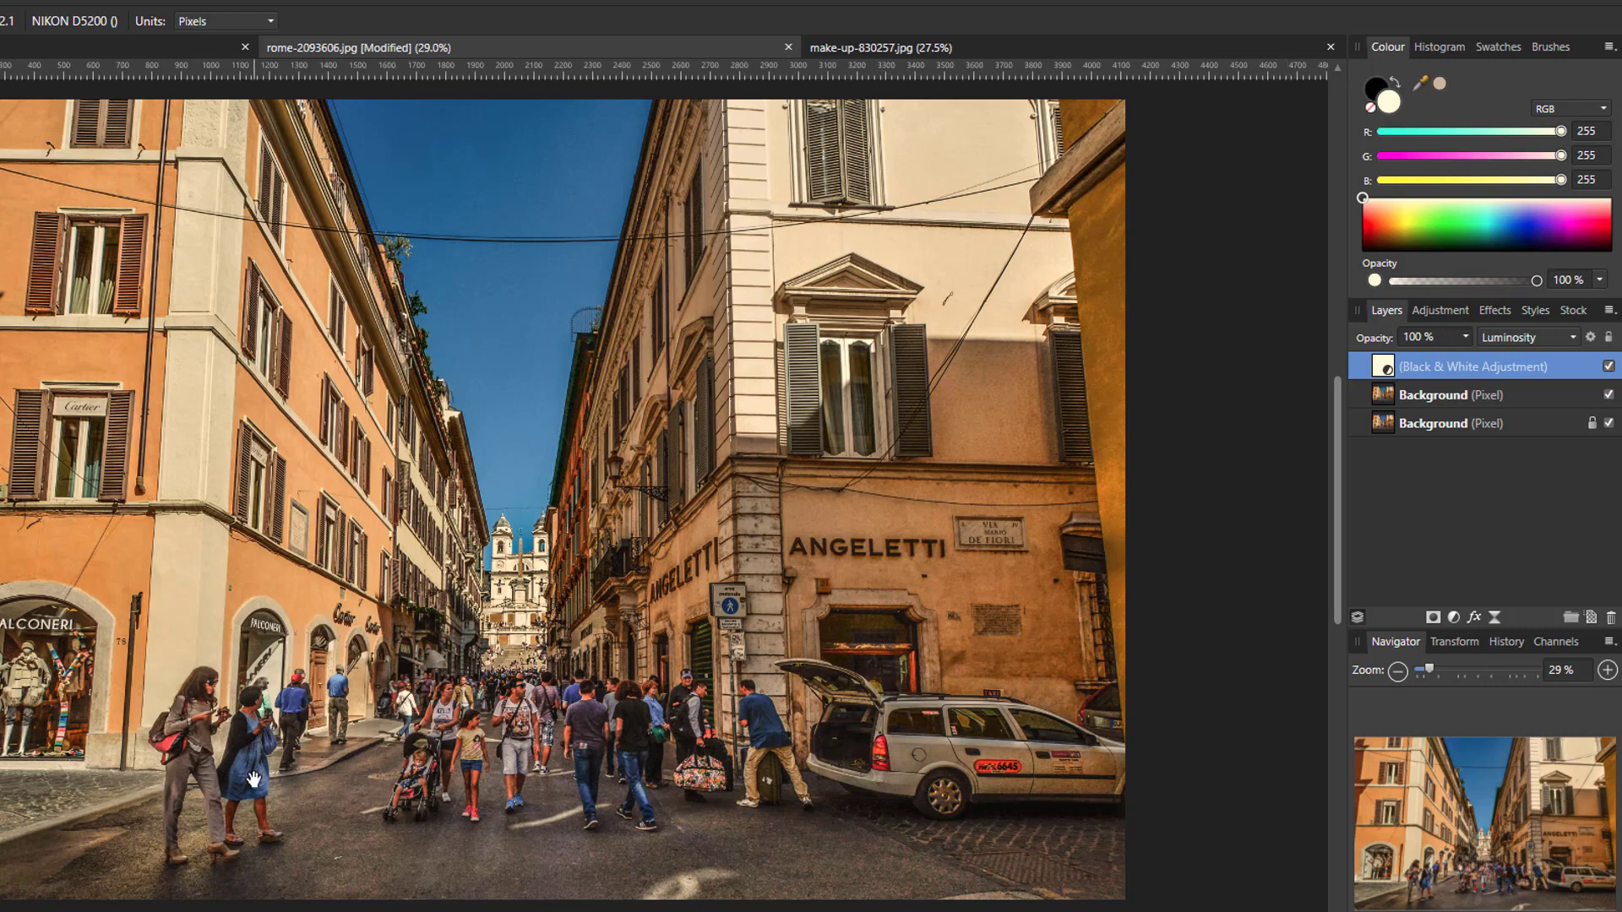
key("Delete")
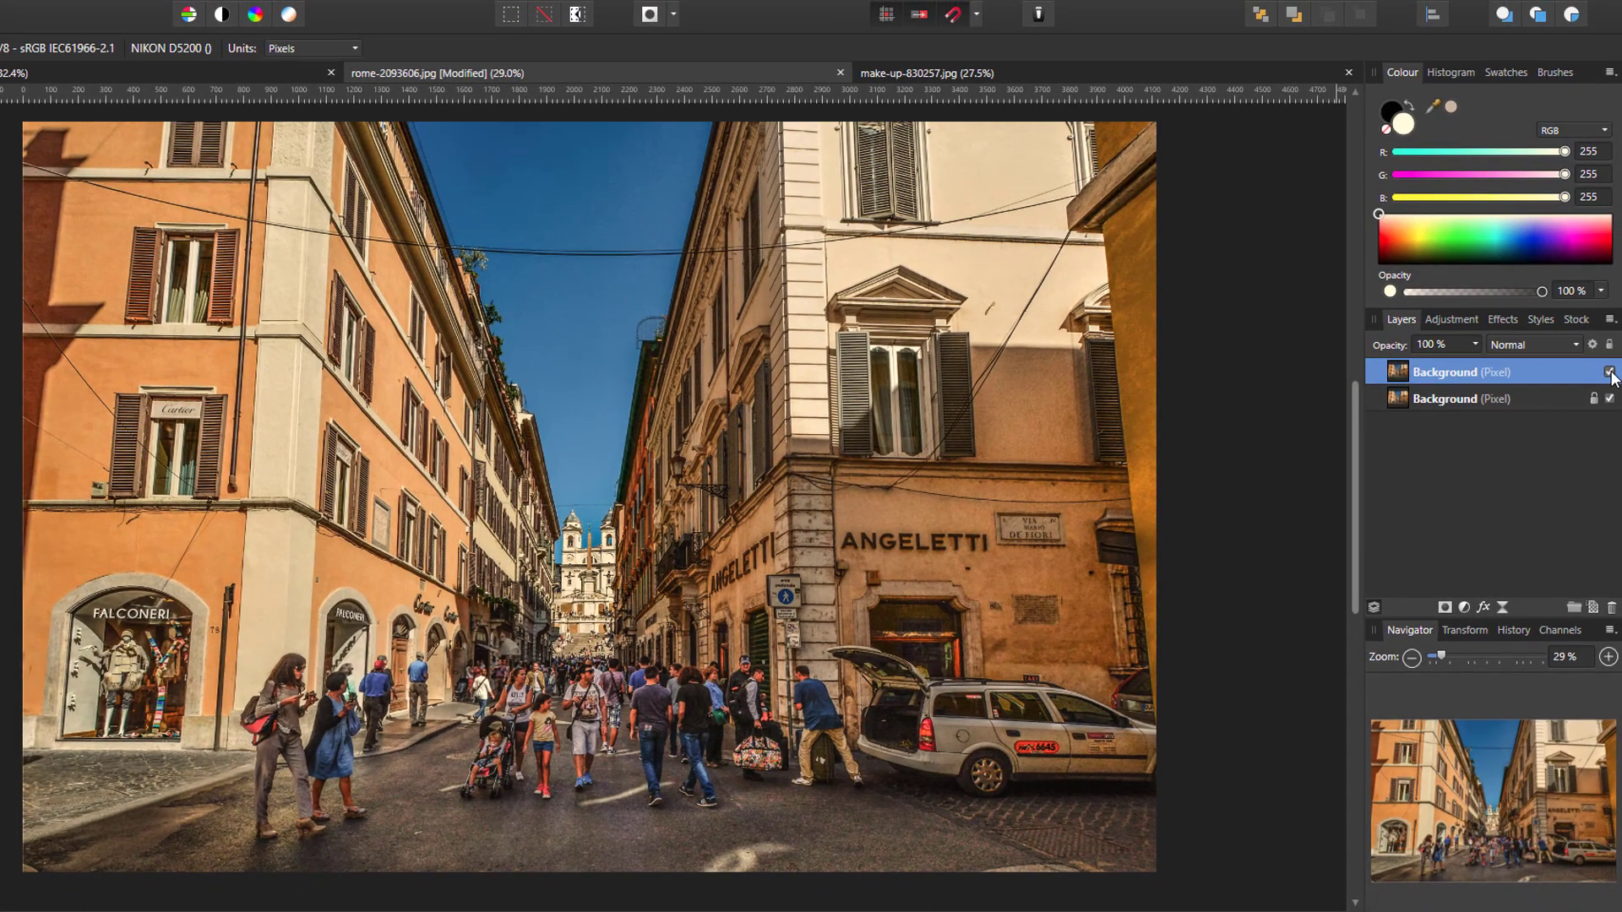
Step: Toggle the top Rome layer's visibility repeatedly to compare the edit with the original
left_click(1610, 372)
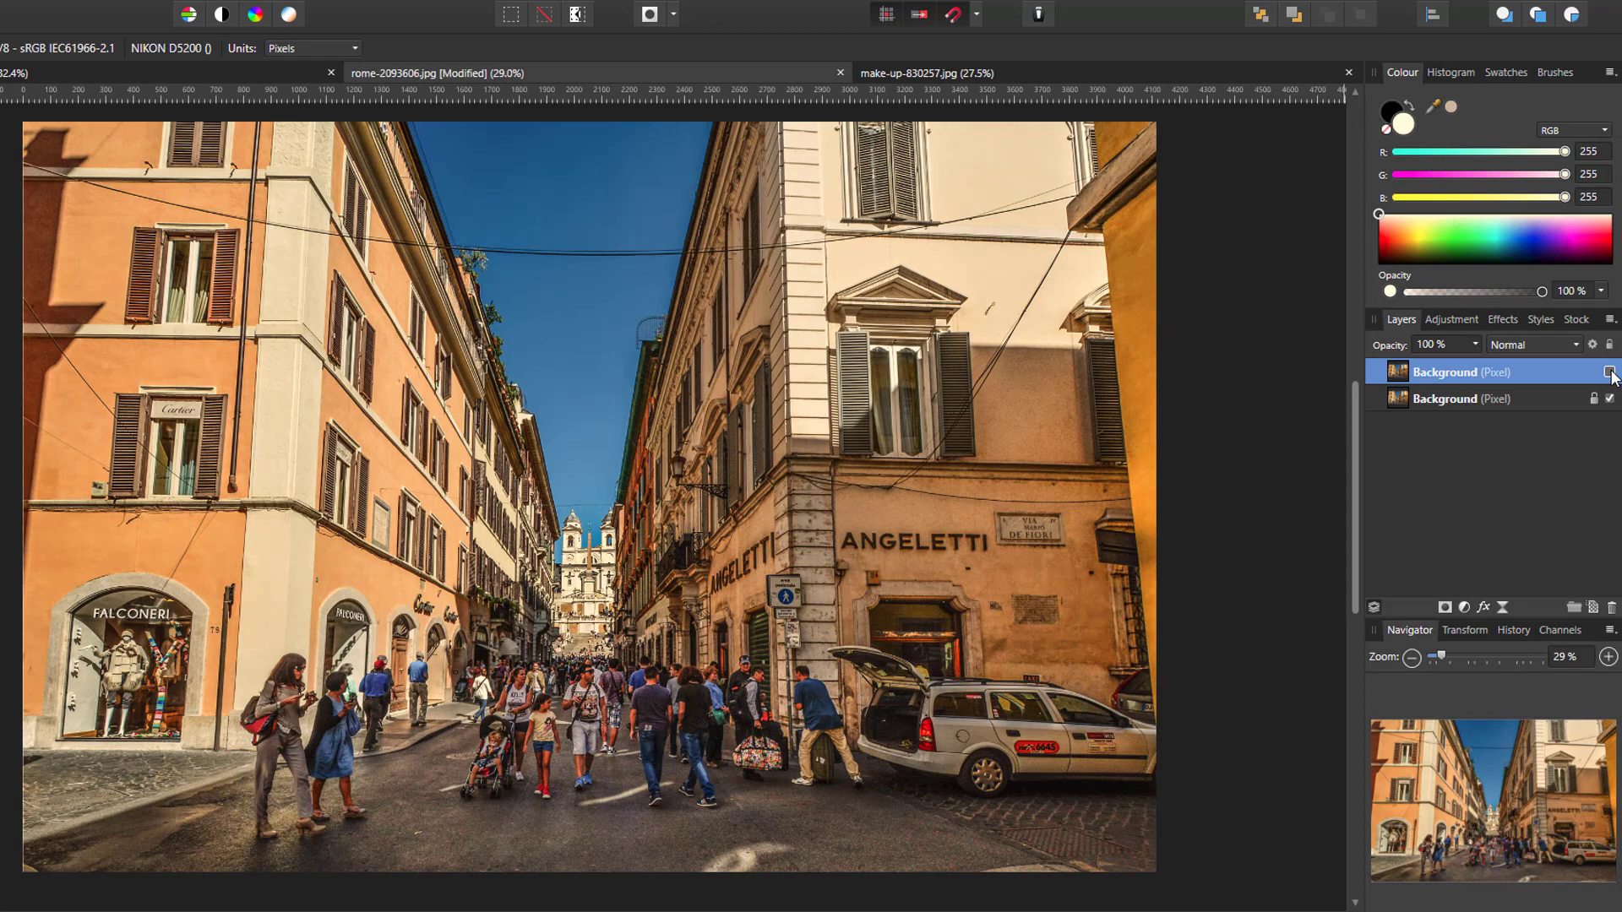
left_click(1609, 373)
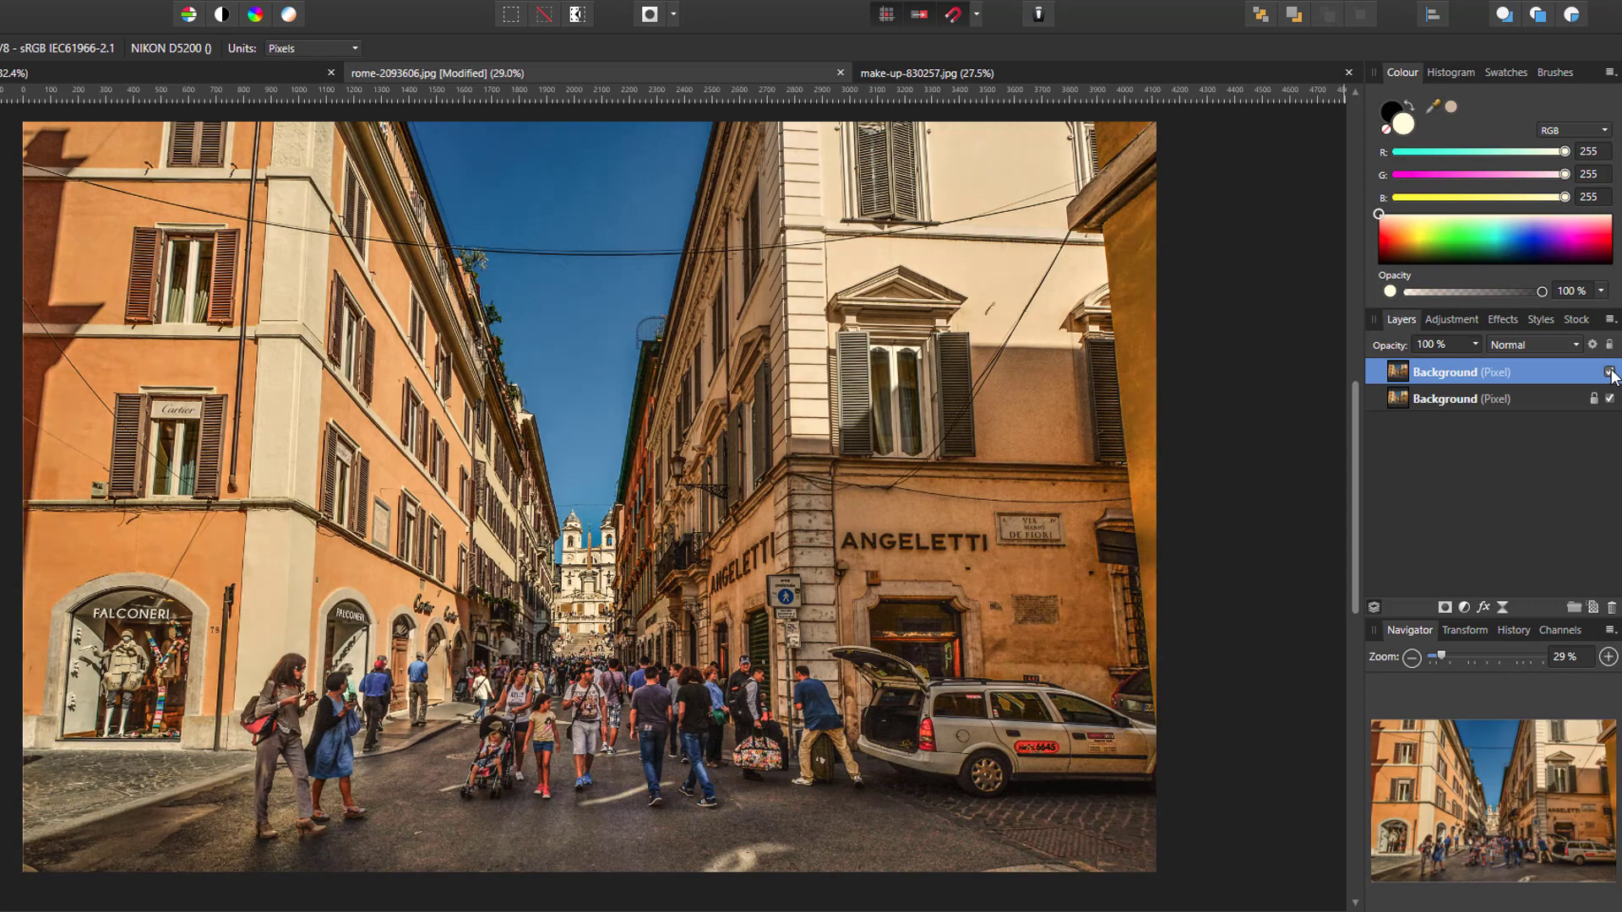
left_click(1609, 373)
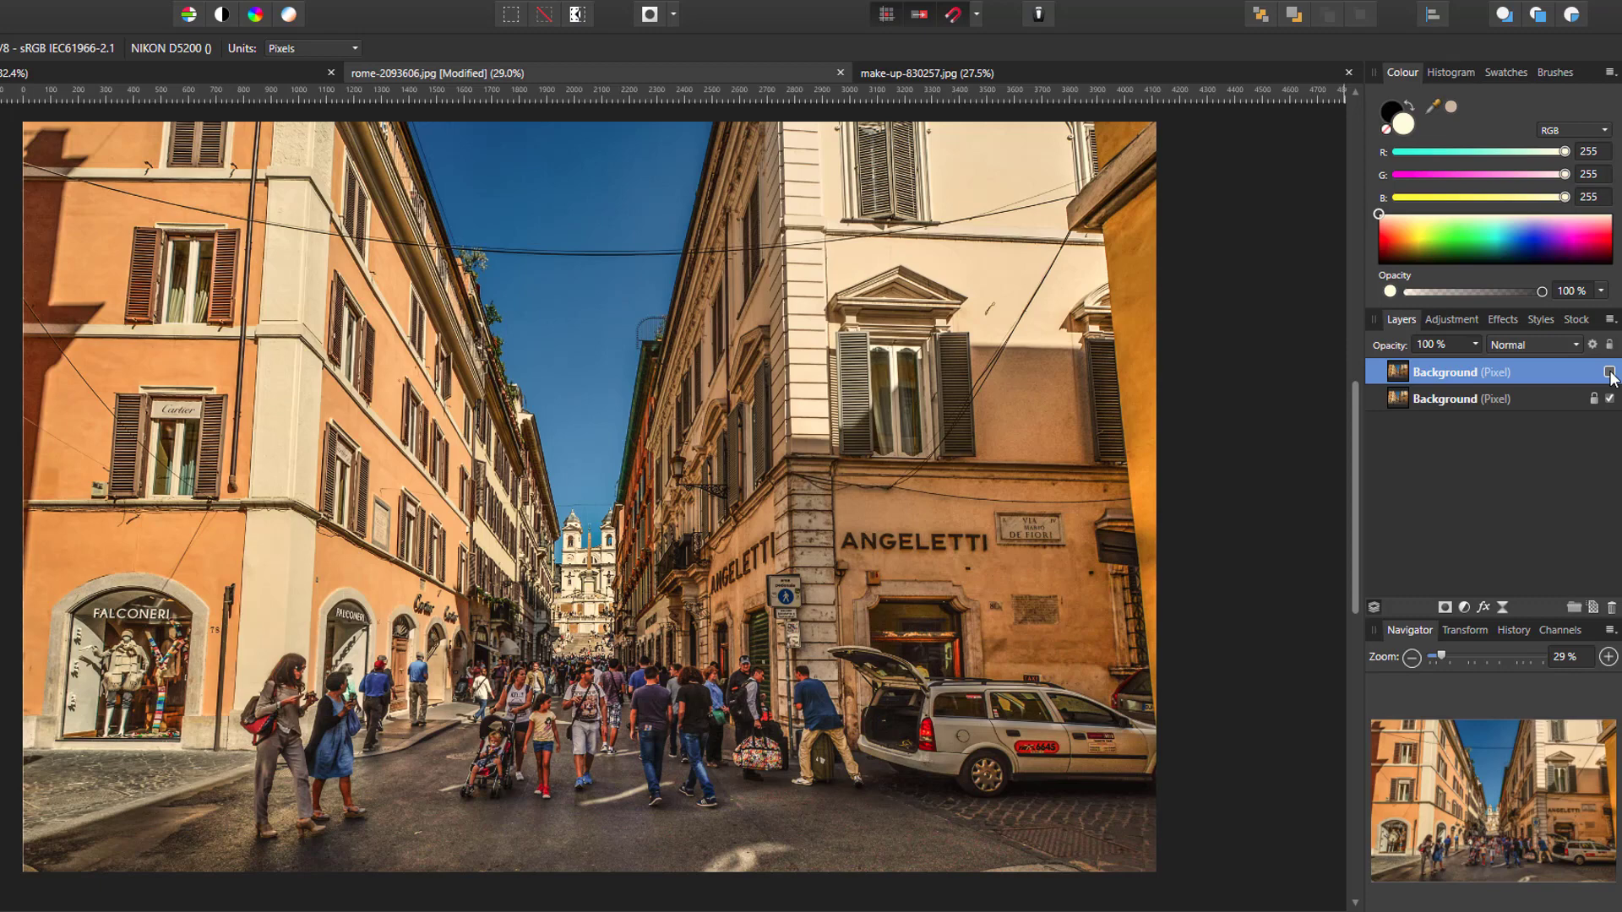
left_click(1610, 373)
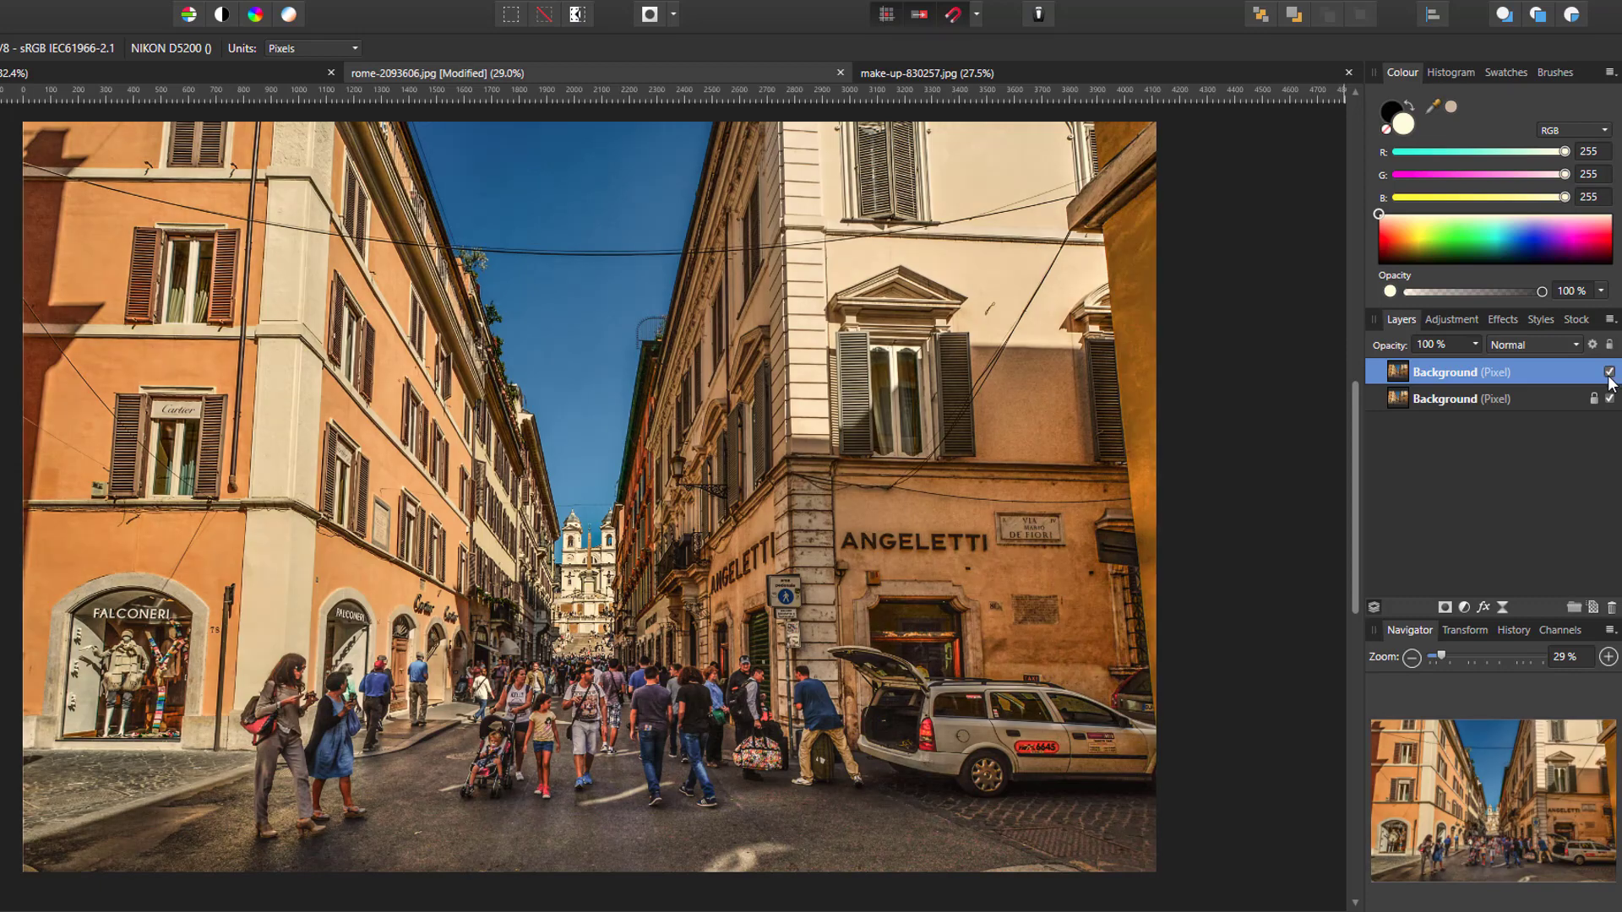
left_click(1609, 373)
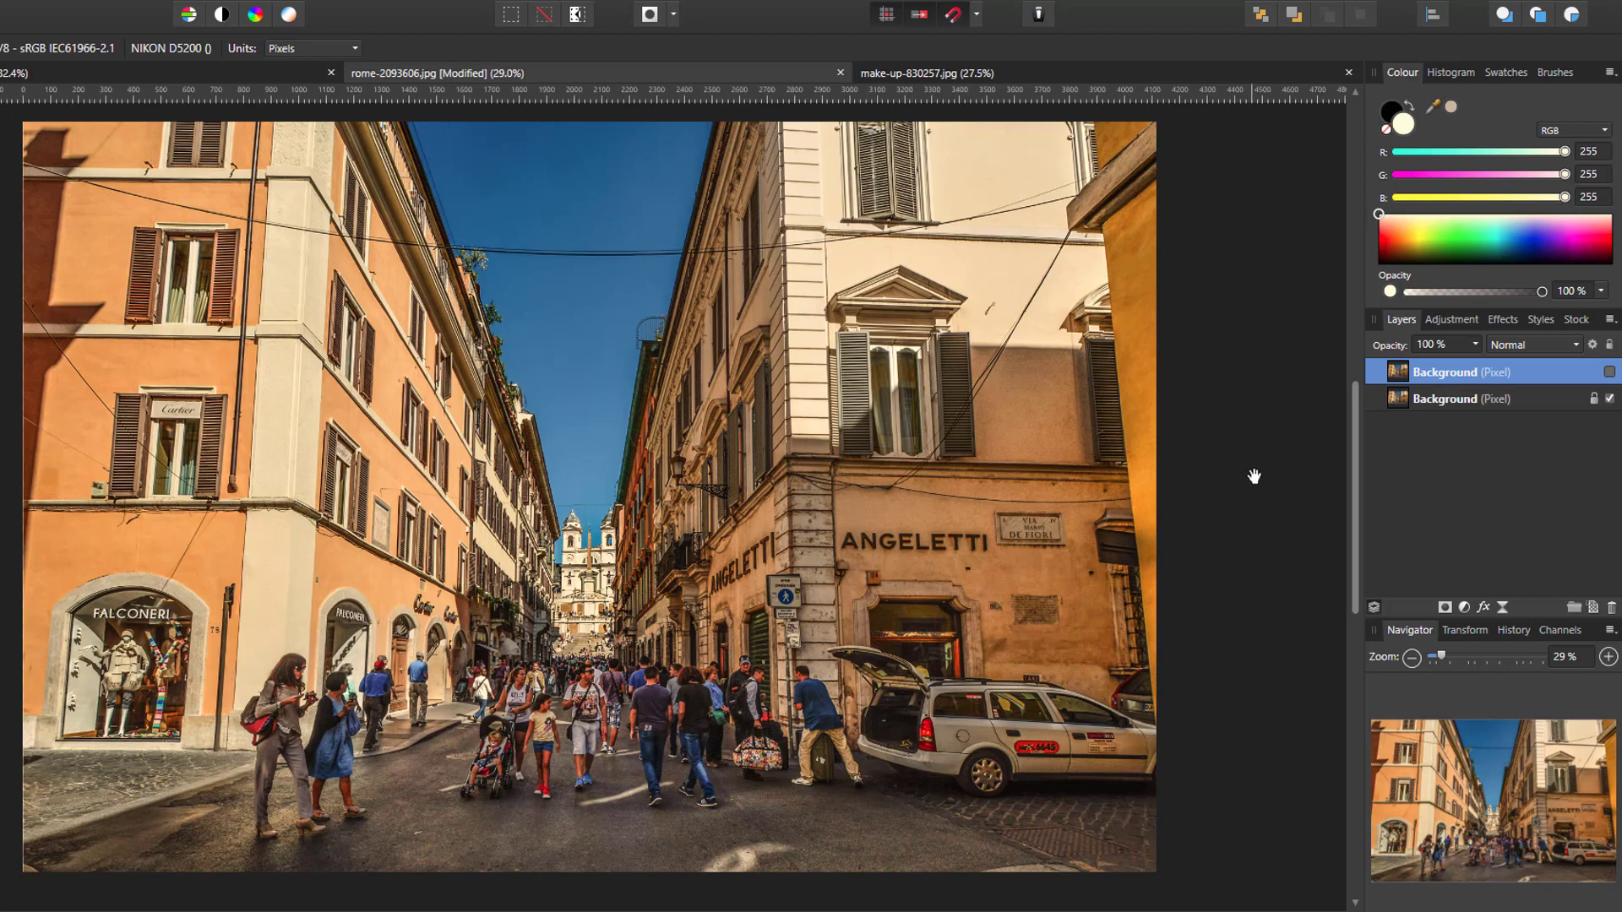
left_click(1610, 372)
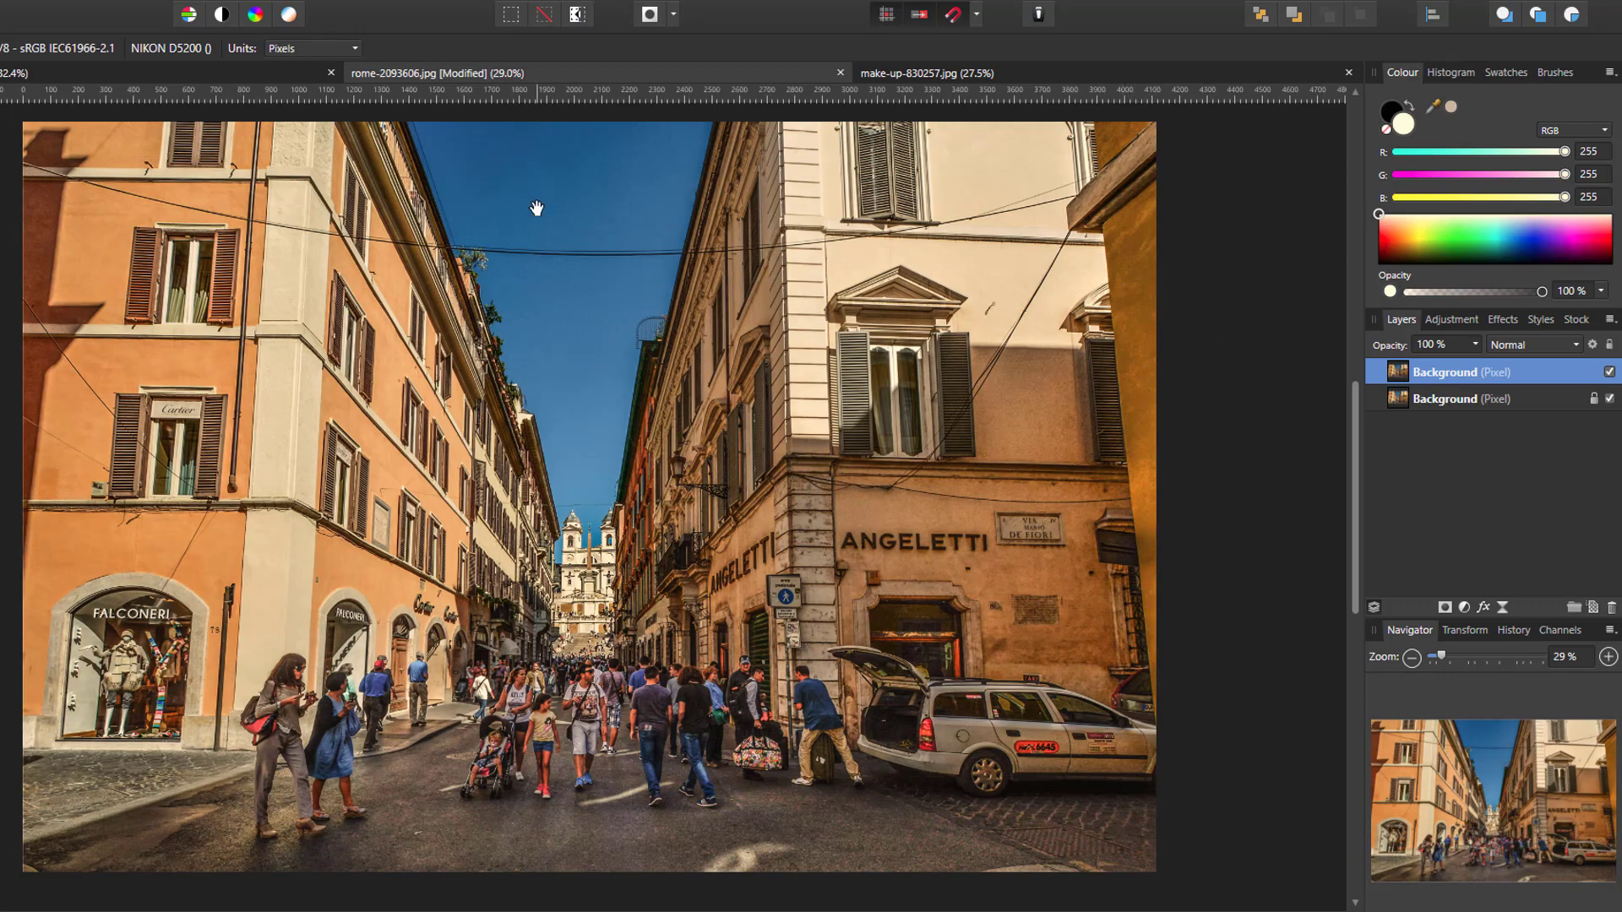
left_click(1609, 373)
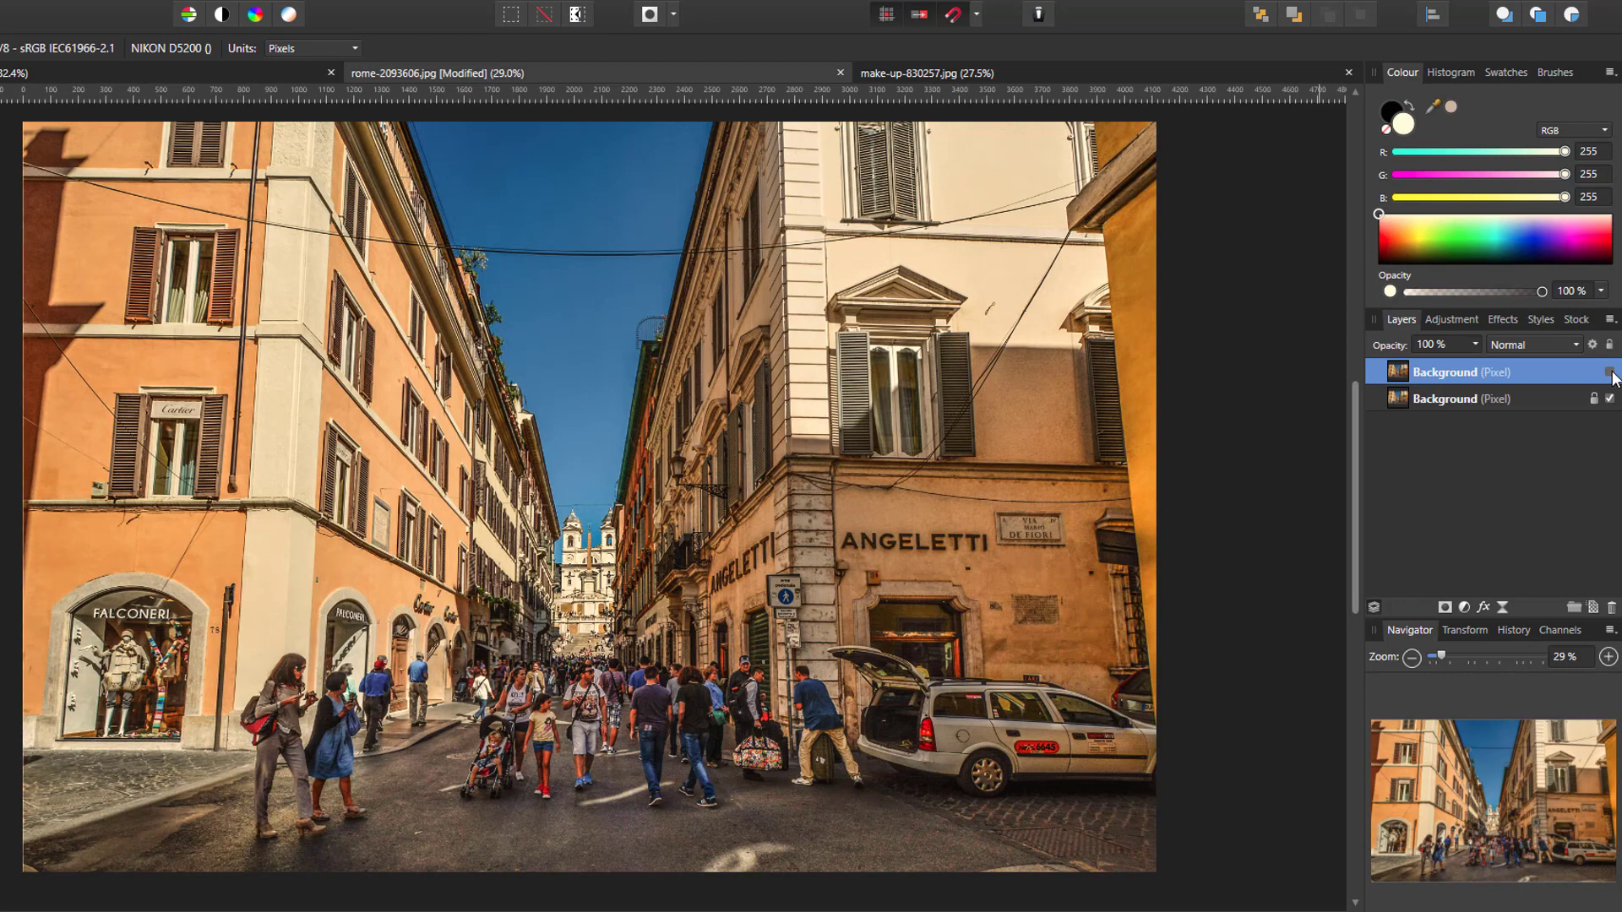
left_click(1610, 373)
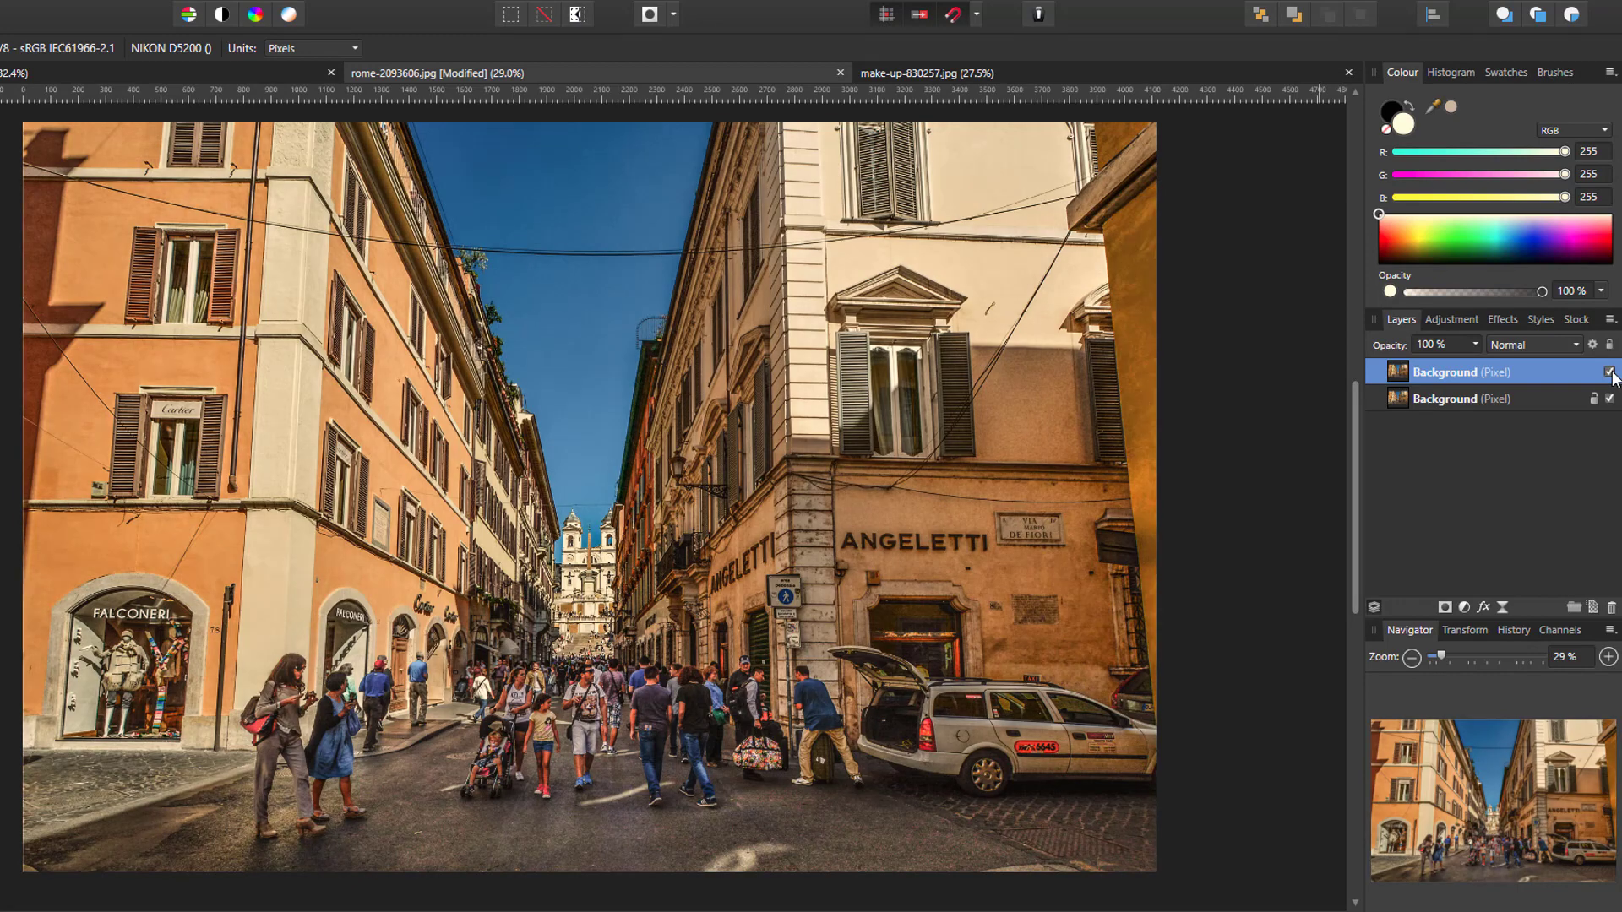
left_click(1610, 373)
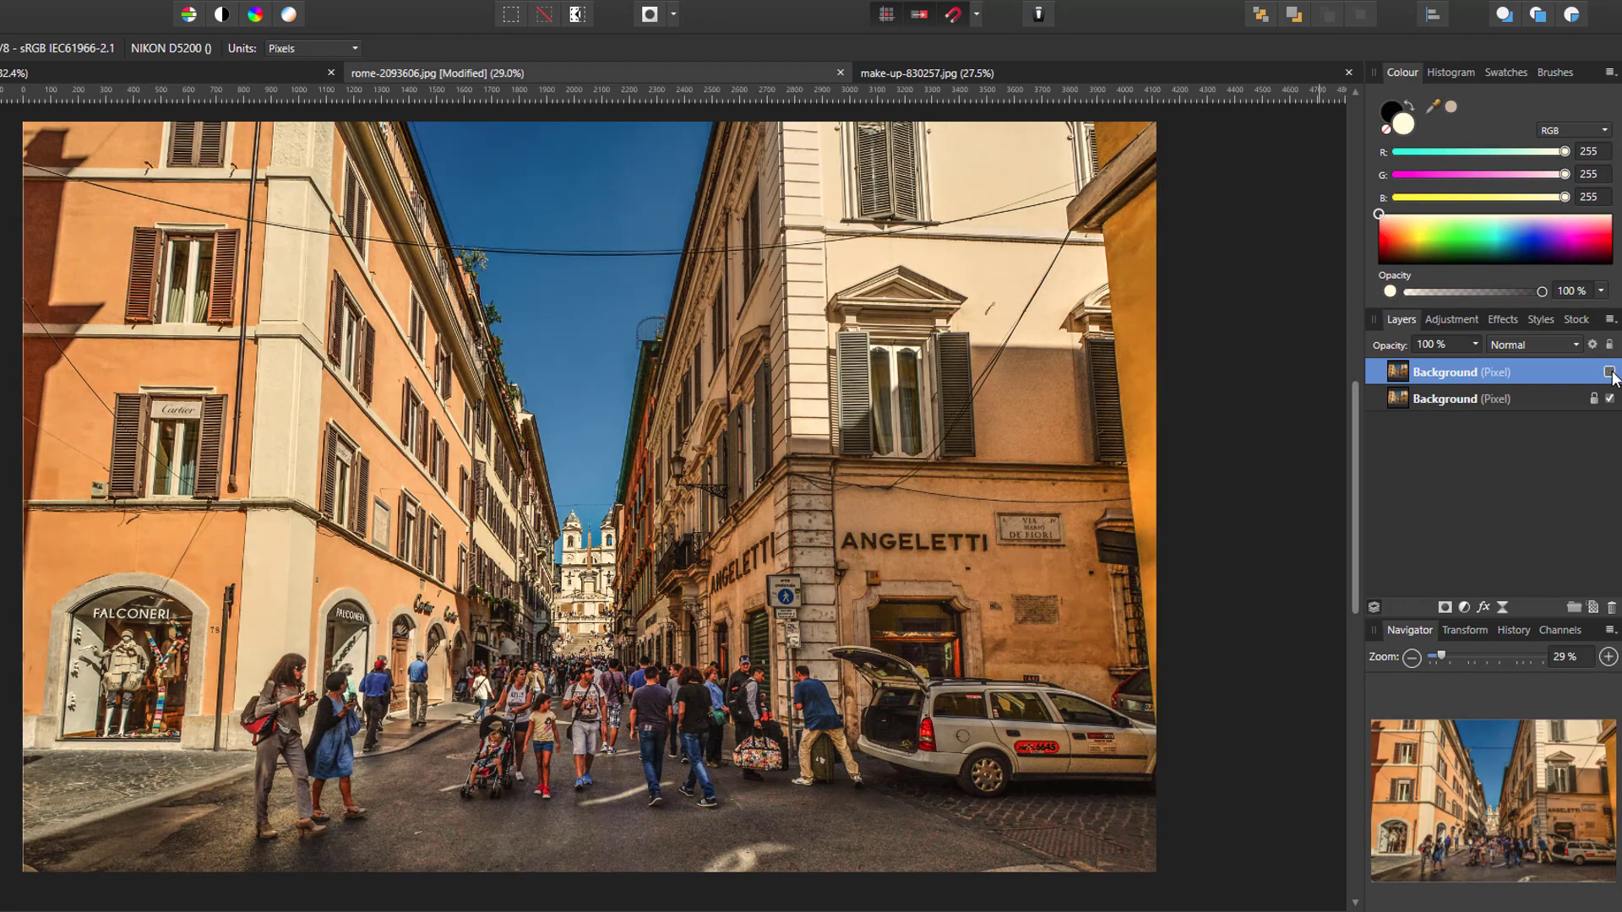
left_click(1609, 373)
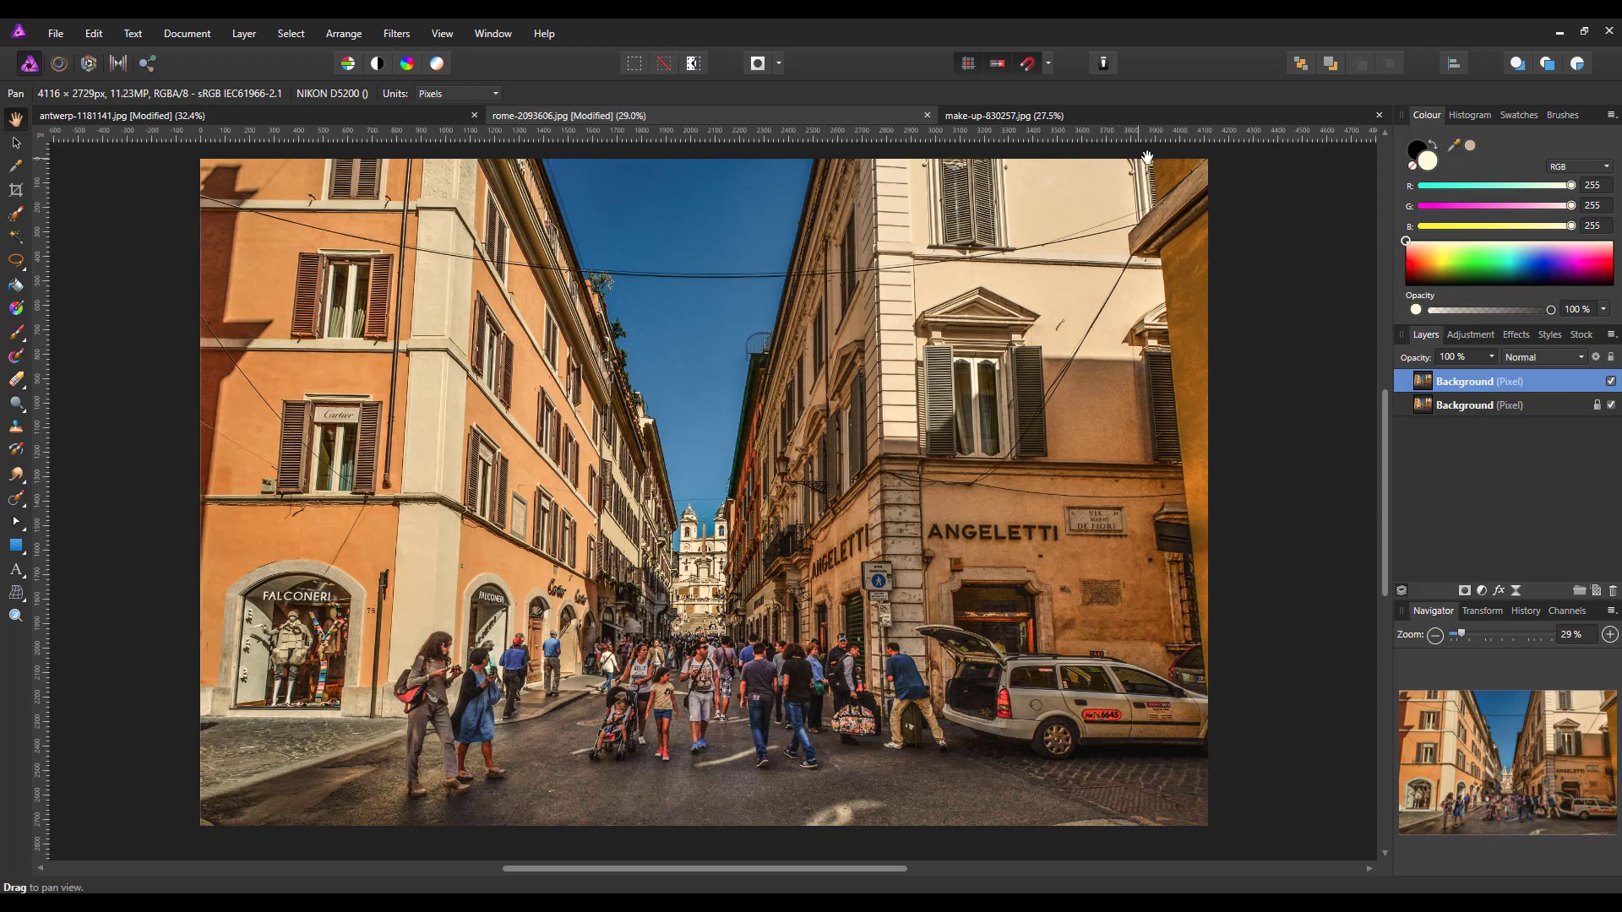
Step: Switch to the make-up-830257.jpg portrait document
left_click(1238, 119)
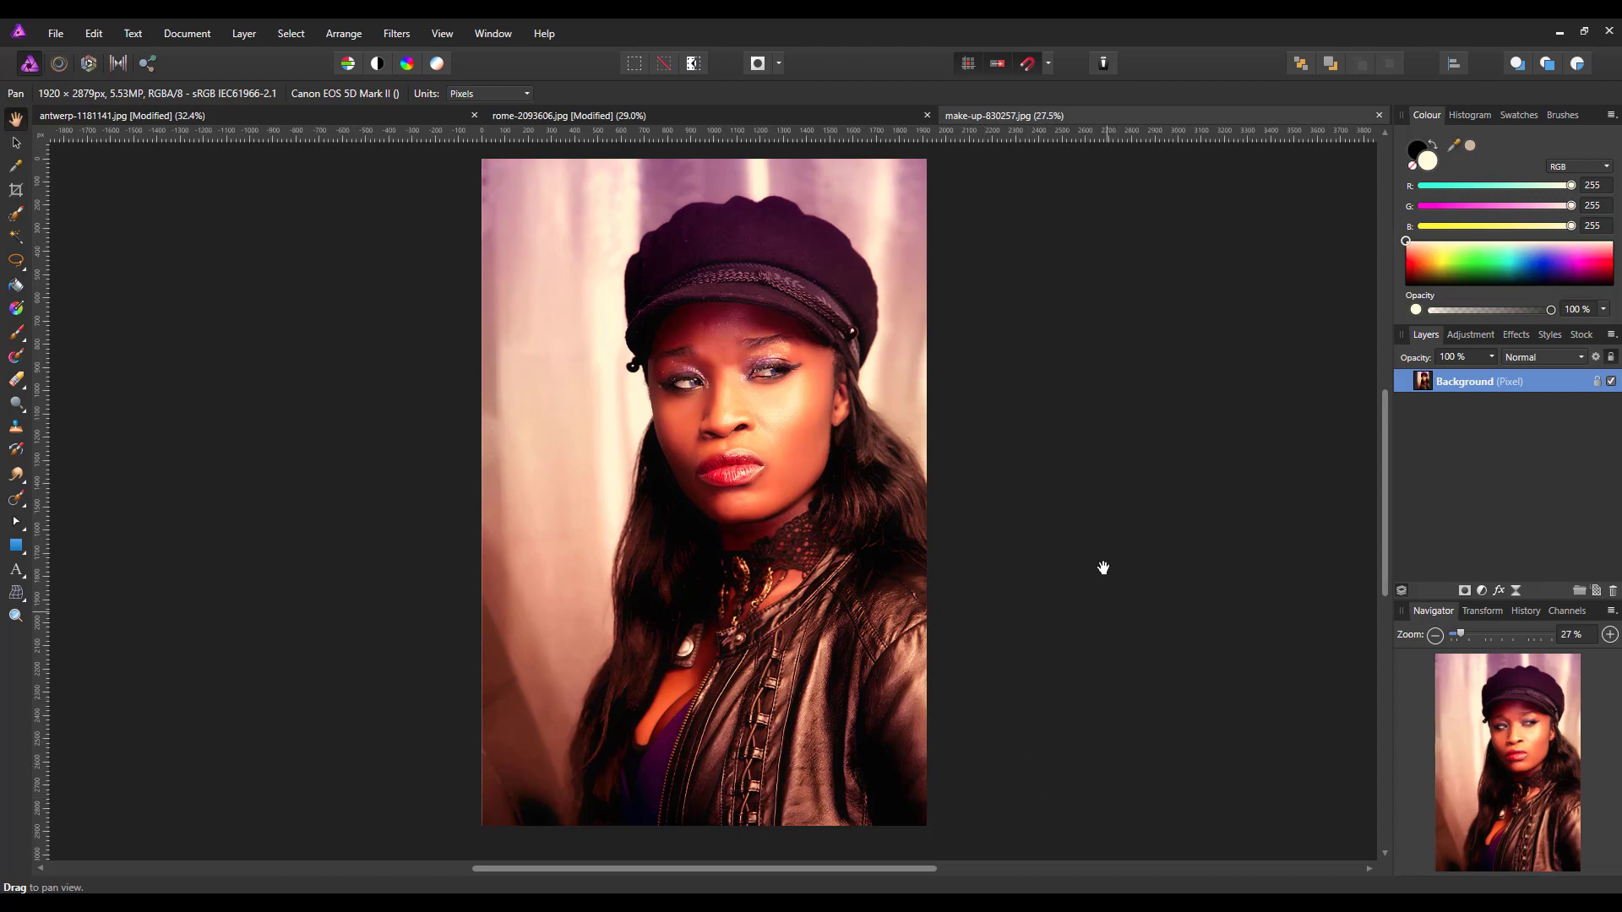
Step: Duplicate the portrait's Background layer and add a Black & White adjustment
right_click(1482, 384)
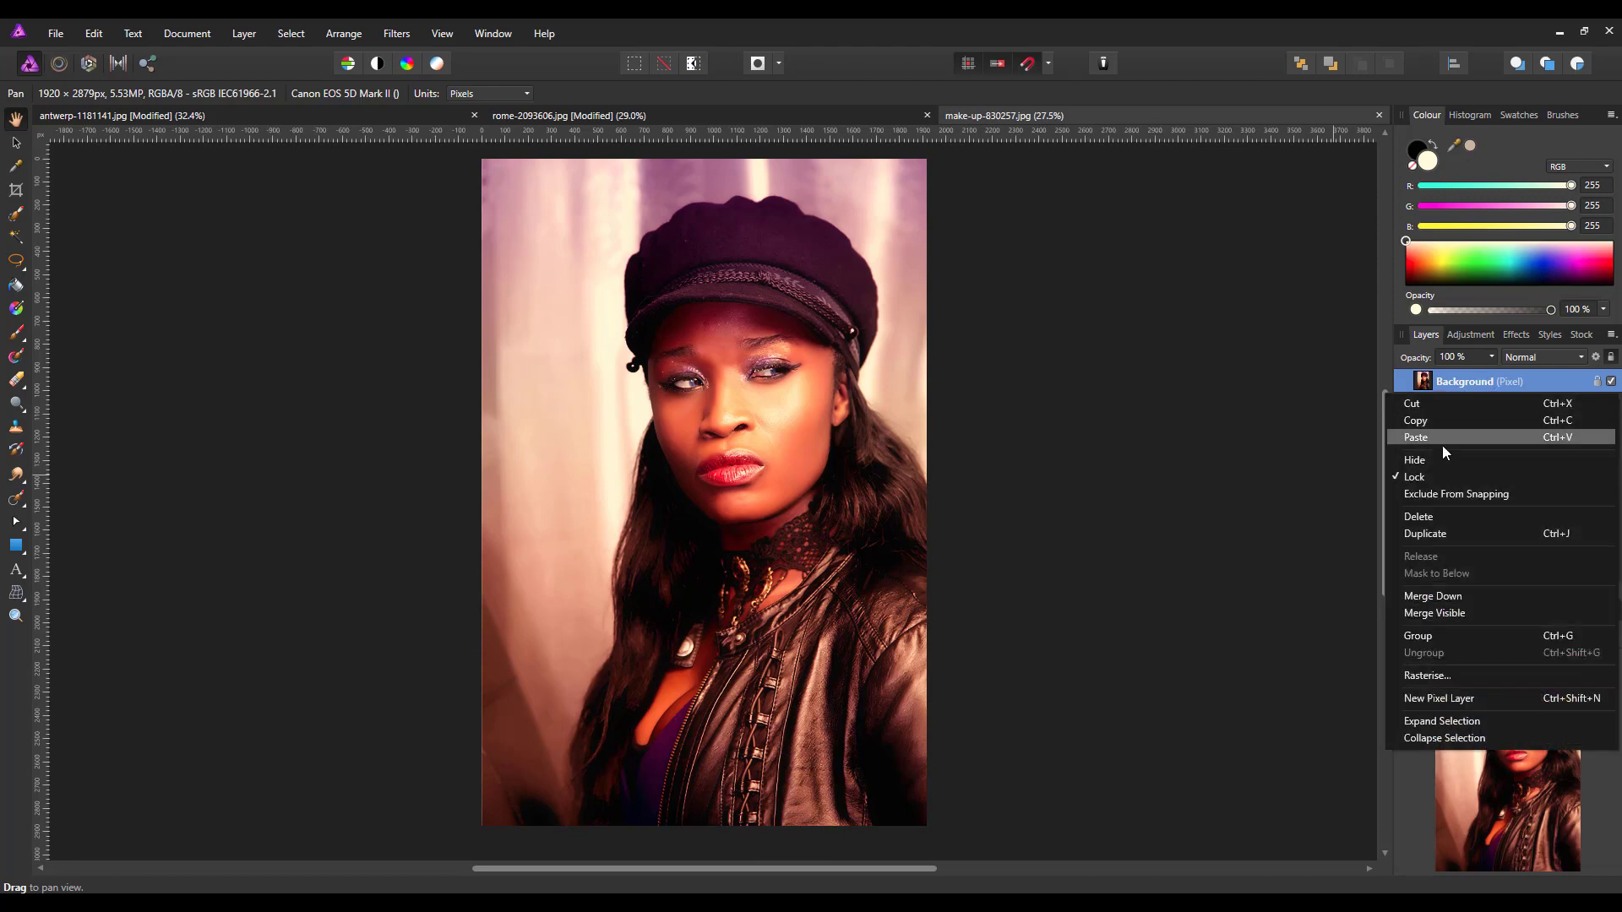
left_click(1435, 538)
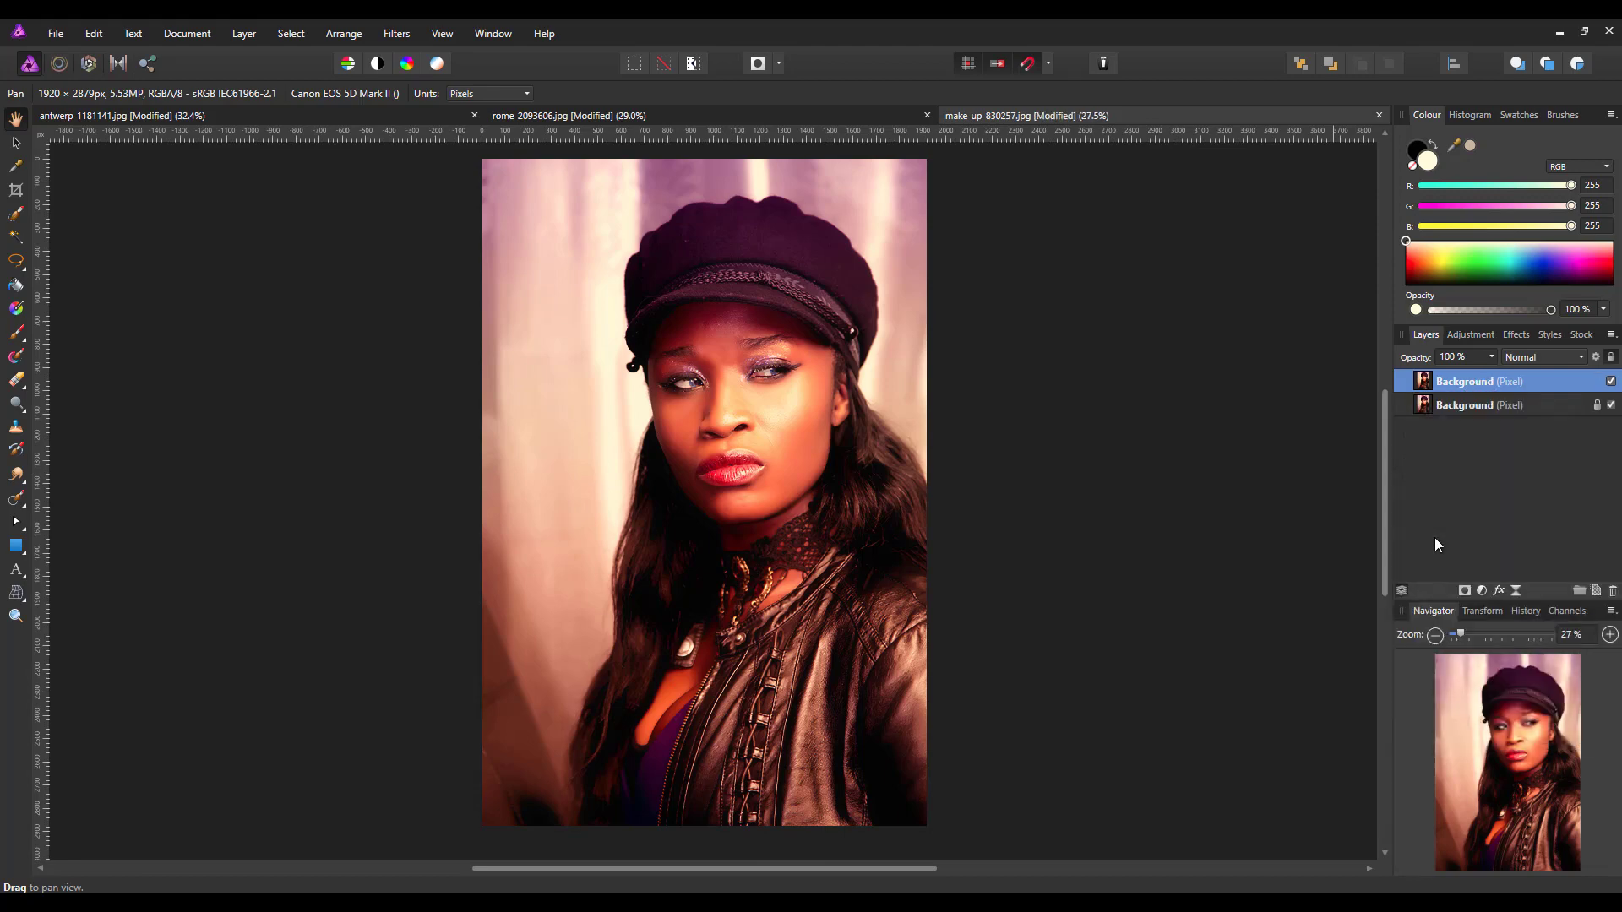
left_click(1482, 591)
left_click(1339, 254)
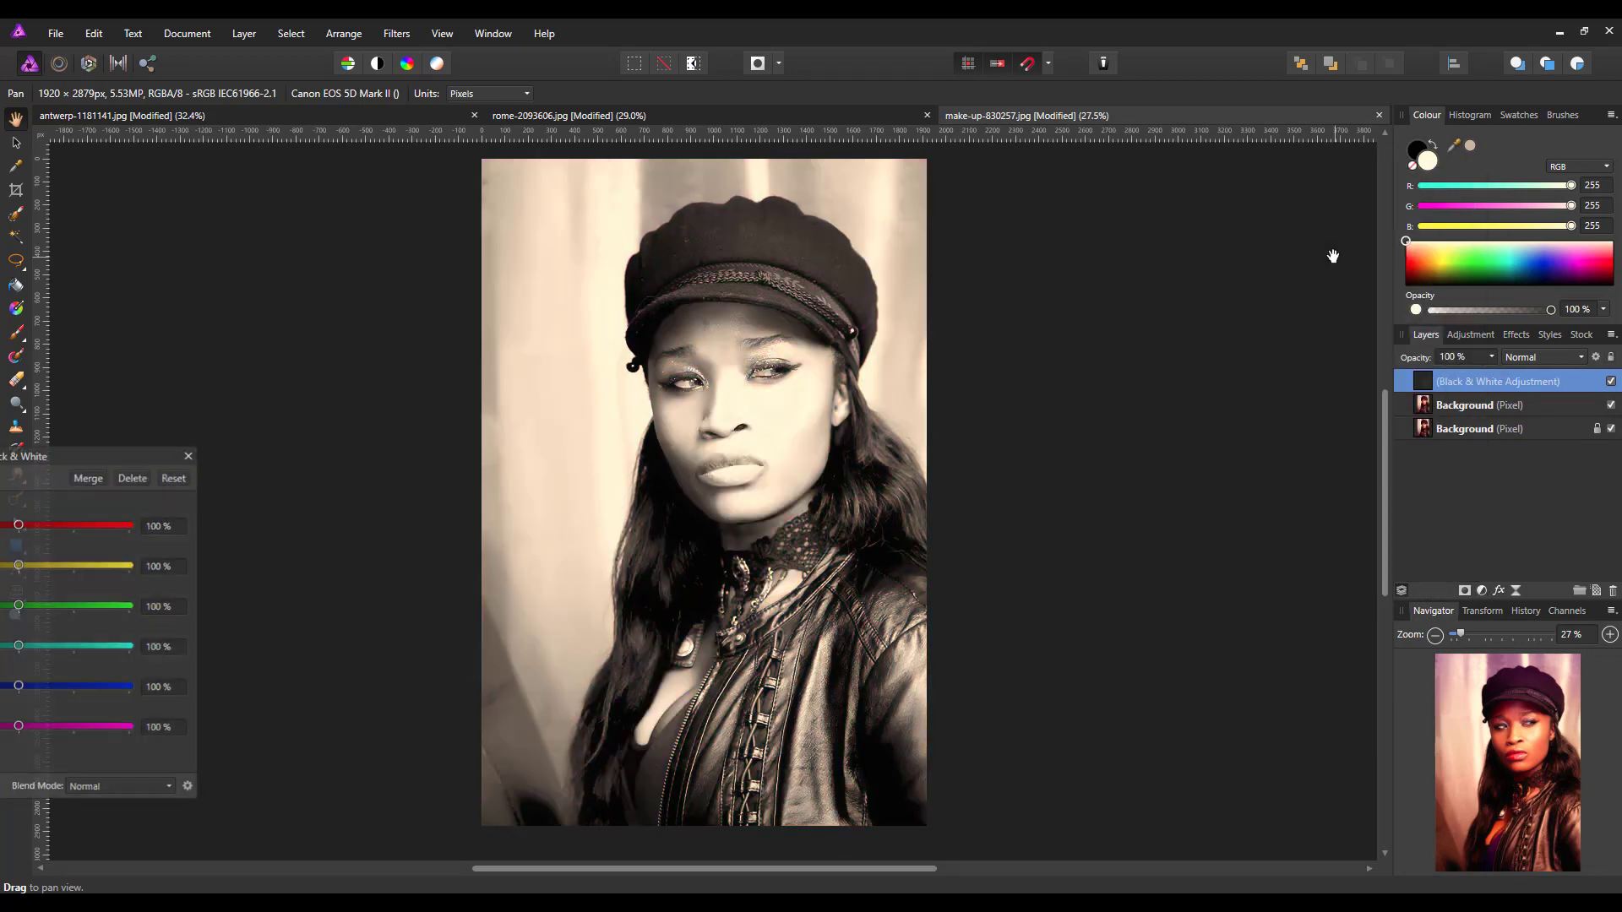
Step: Bring the Black & White dialog into view and set its blend mode to Luminosity
left_click_drag(69, 453, 331, 393)
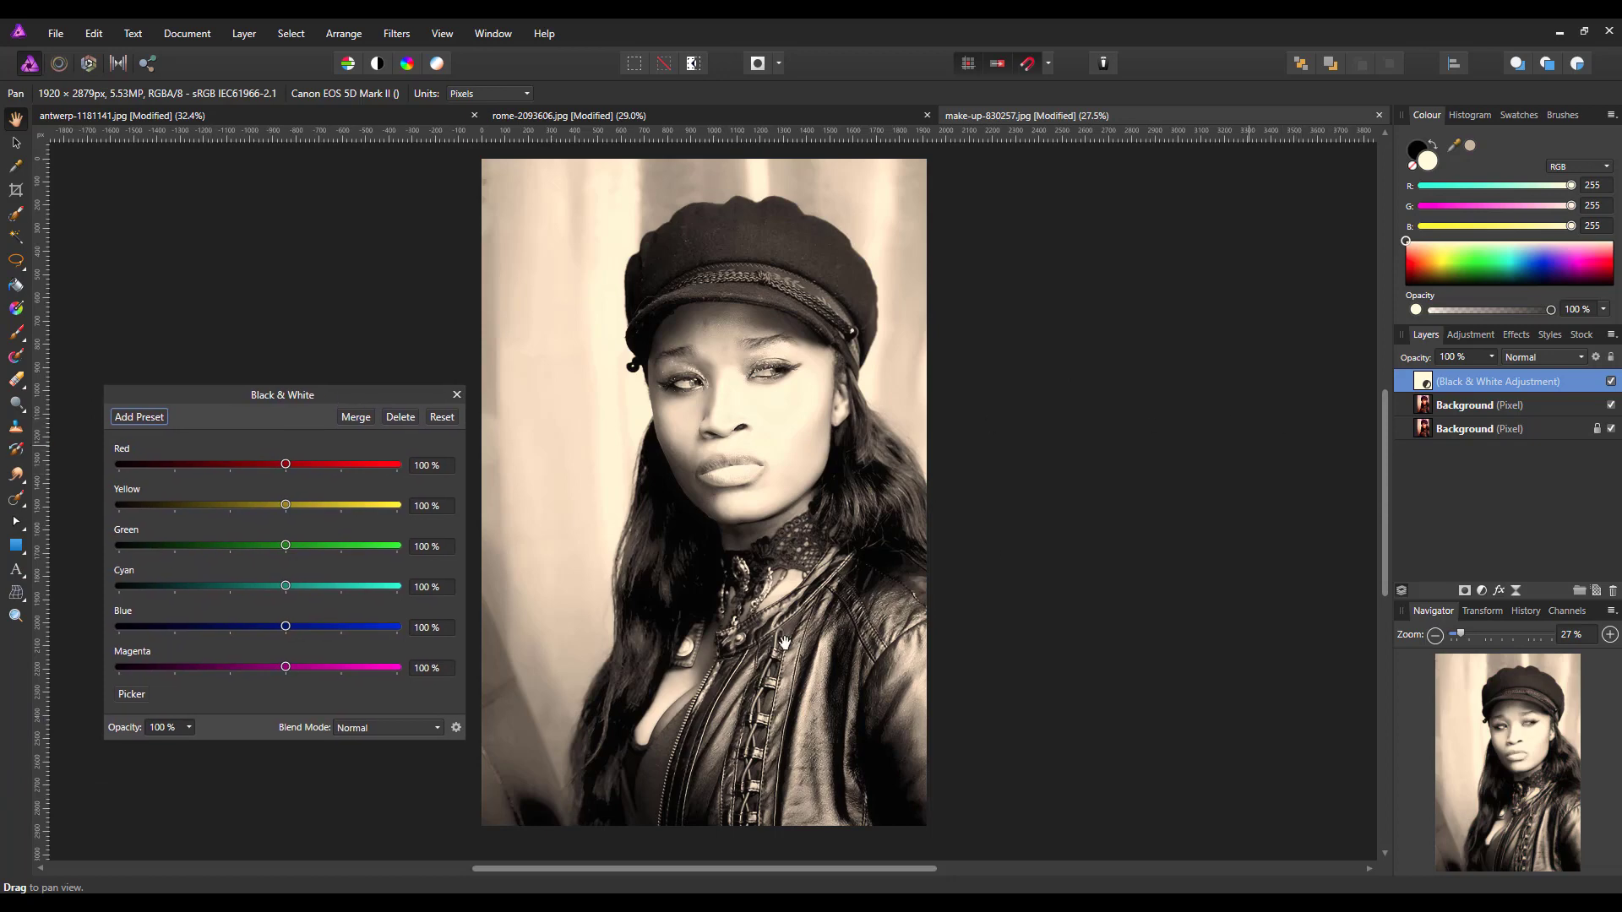
left_click(434, 732)
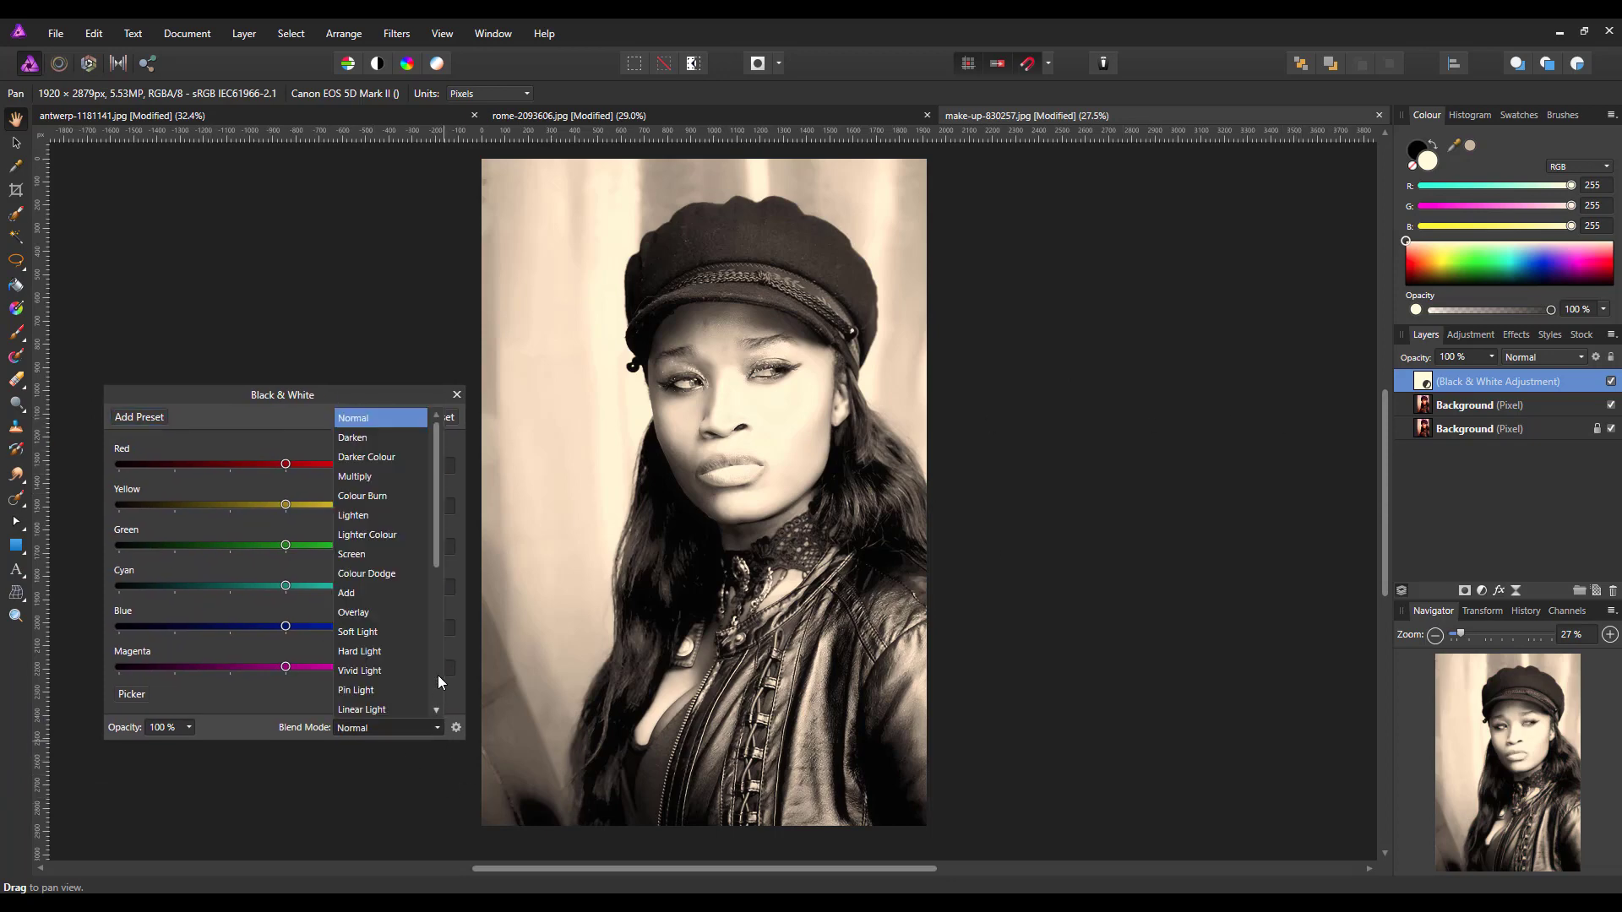
scroll(436, 680, "down", 5)
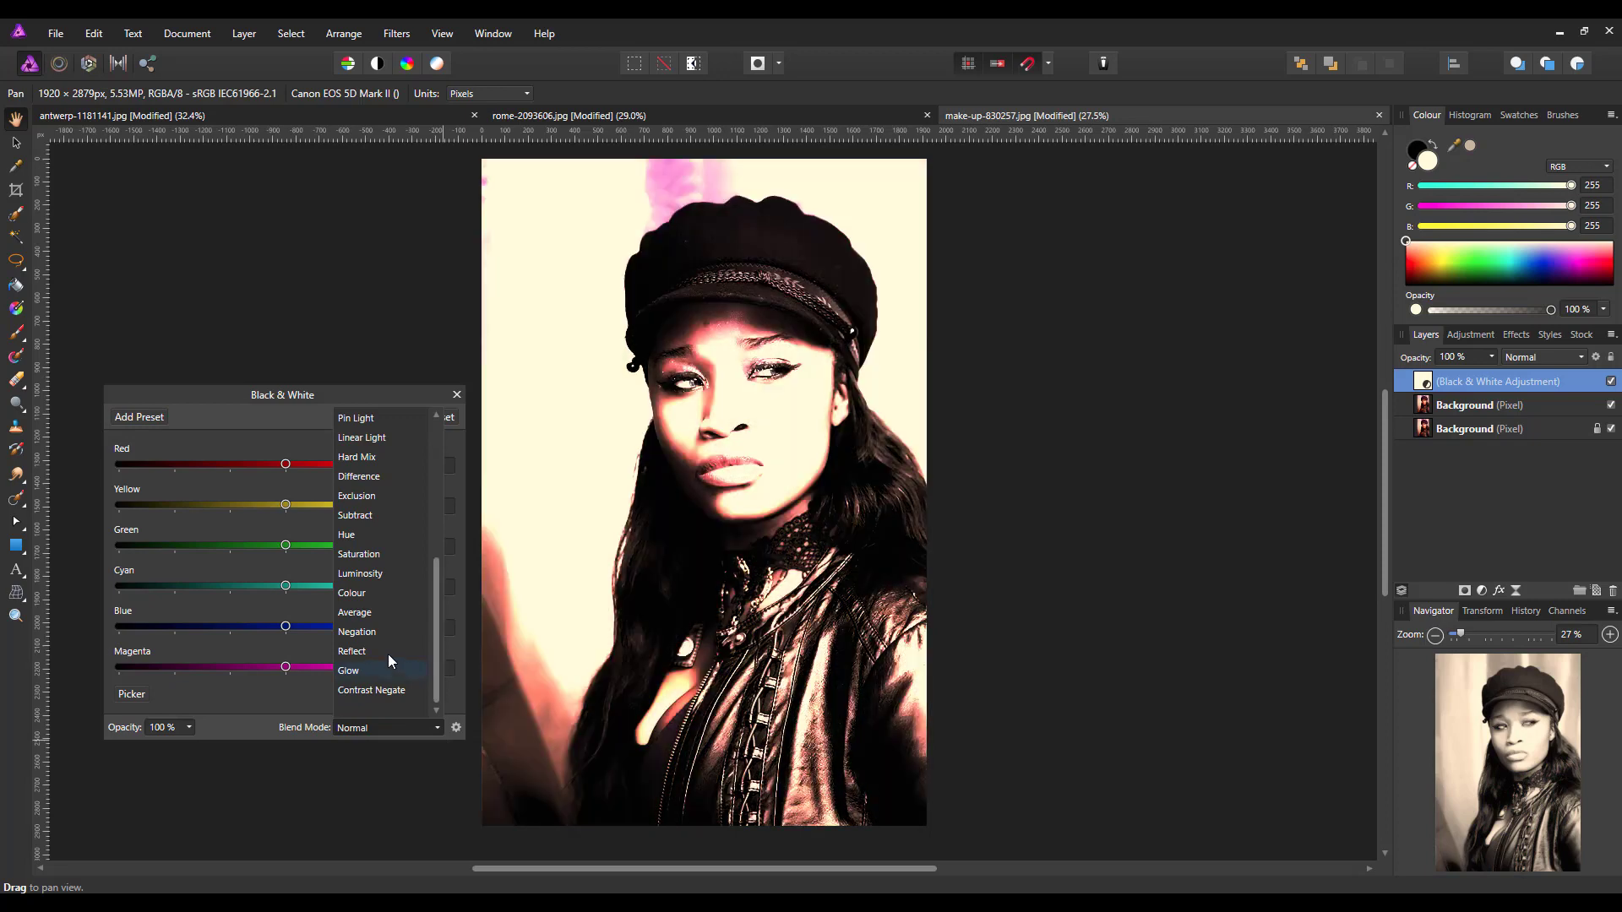
left_click(358, 574)
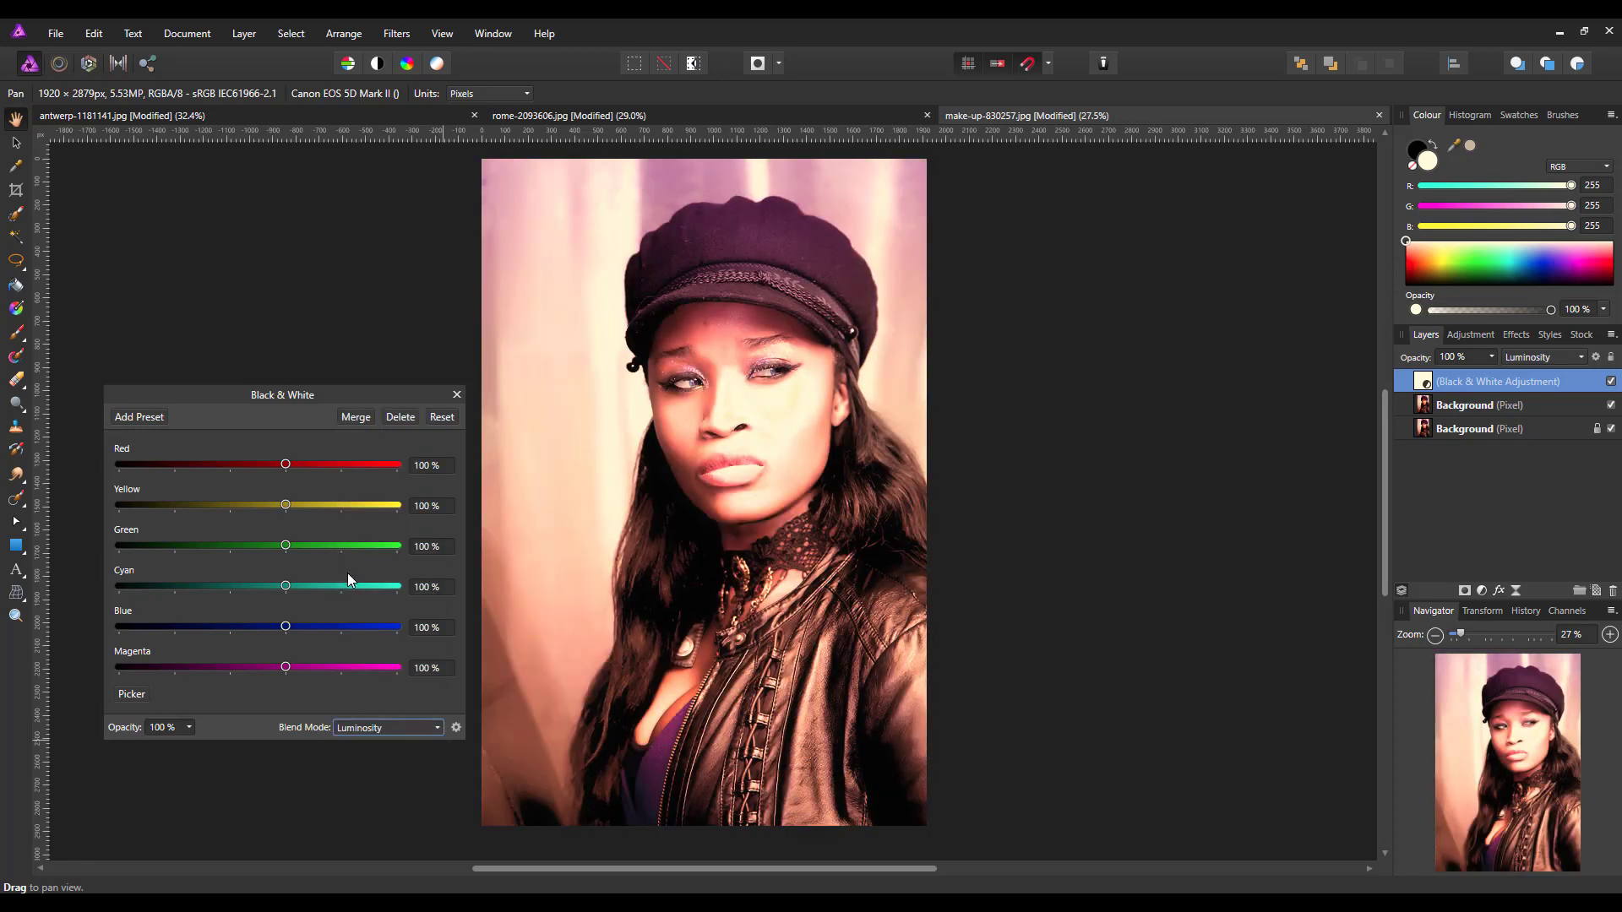
Step: Enter Red 64%, Yellow 23%, Blue 262% and Magenta 165%, leaving Green and Cyan at 100%
left_click(422, 466)
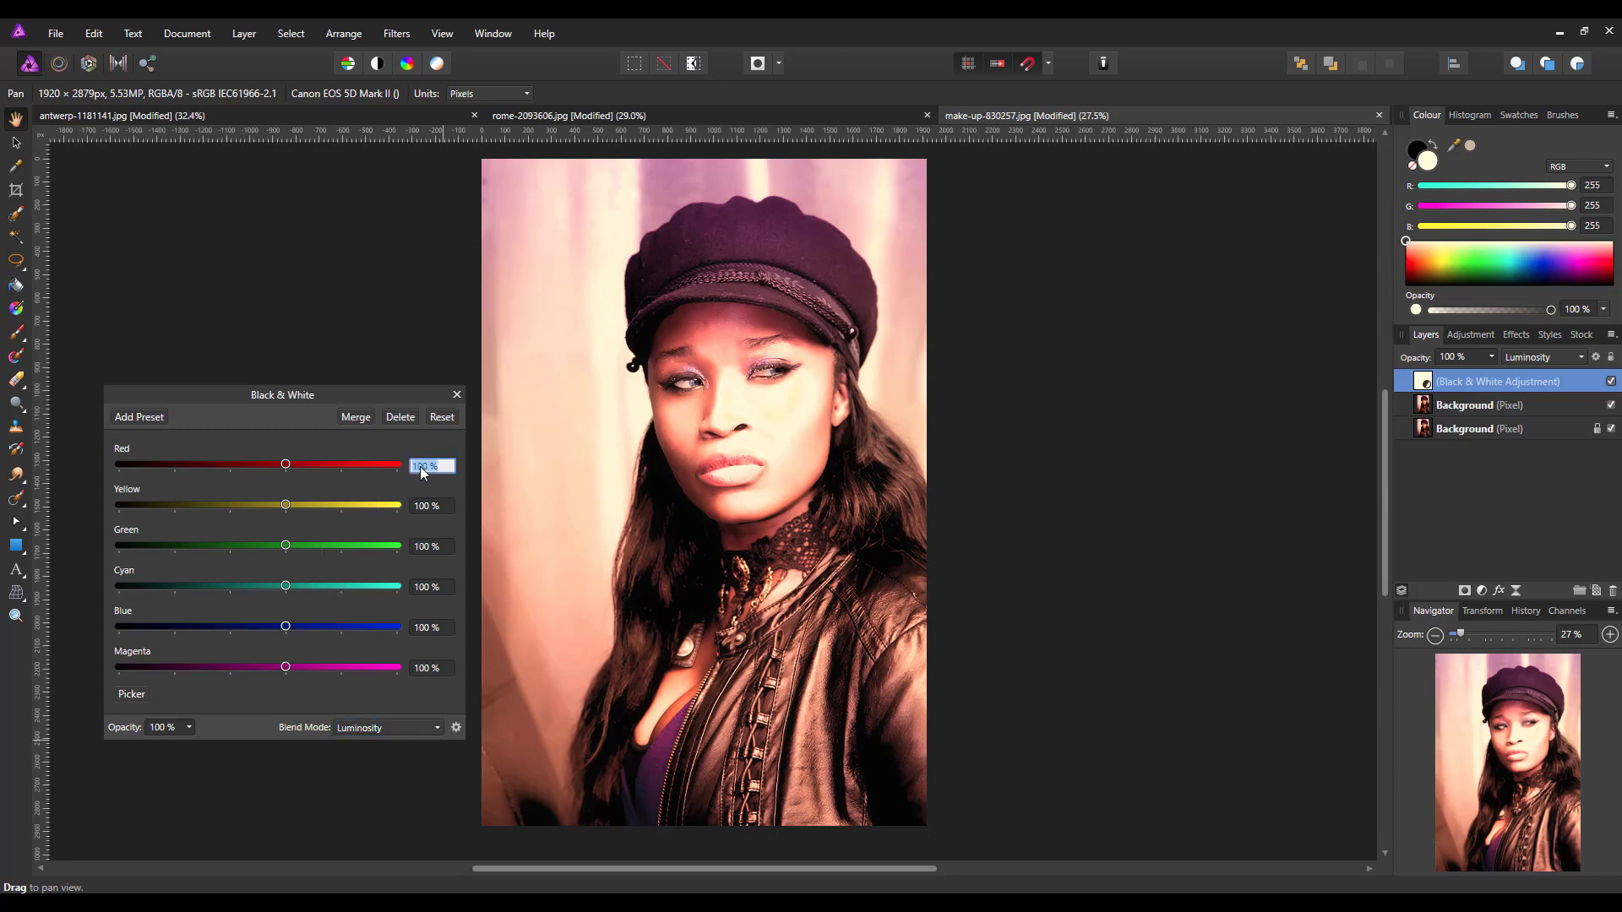
key("Return")
left_click(427, 509)
type("23")
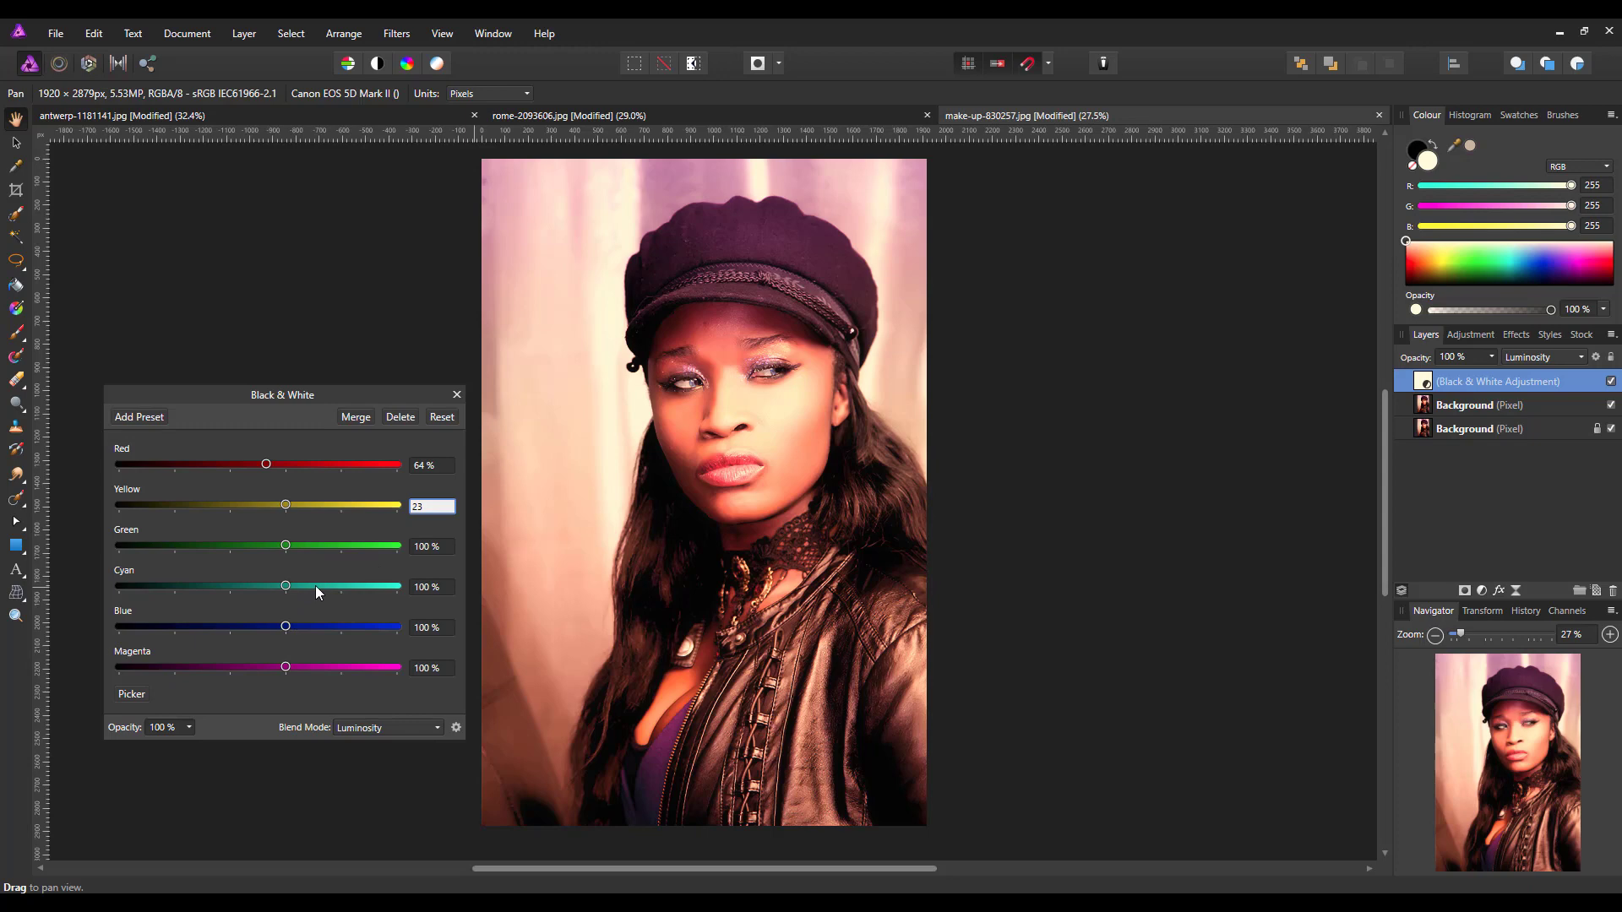
left_click(431, 629)
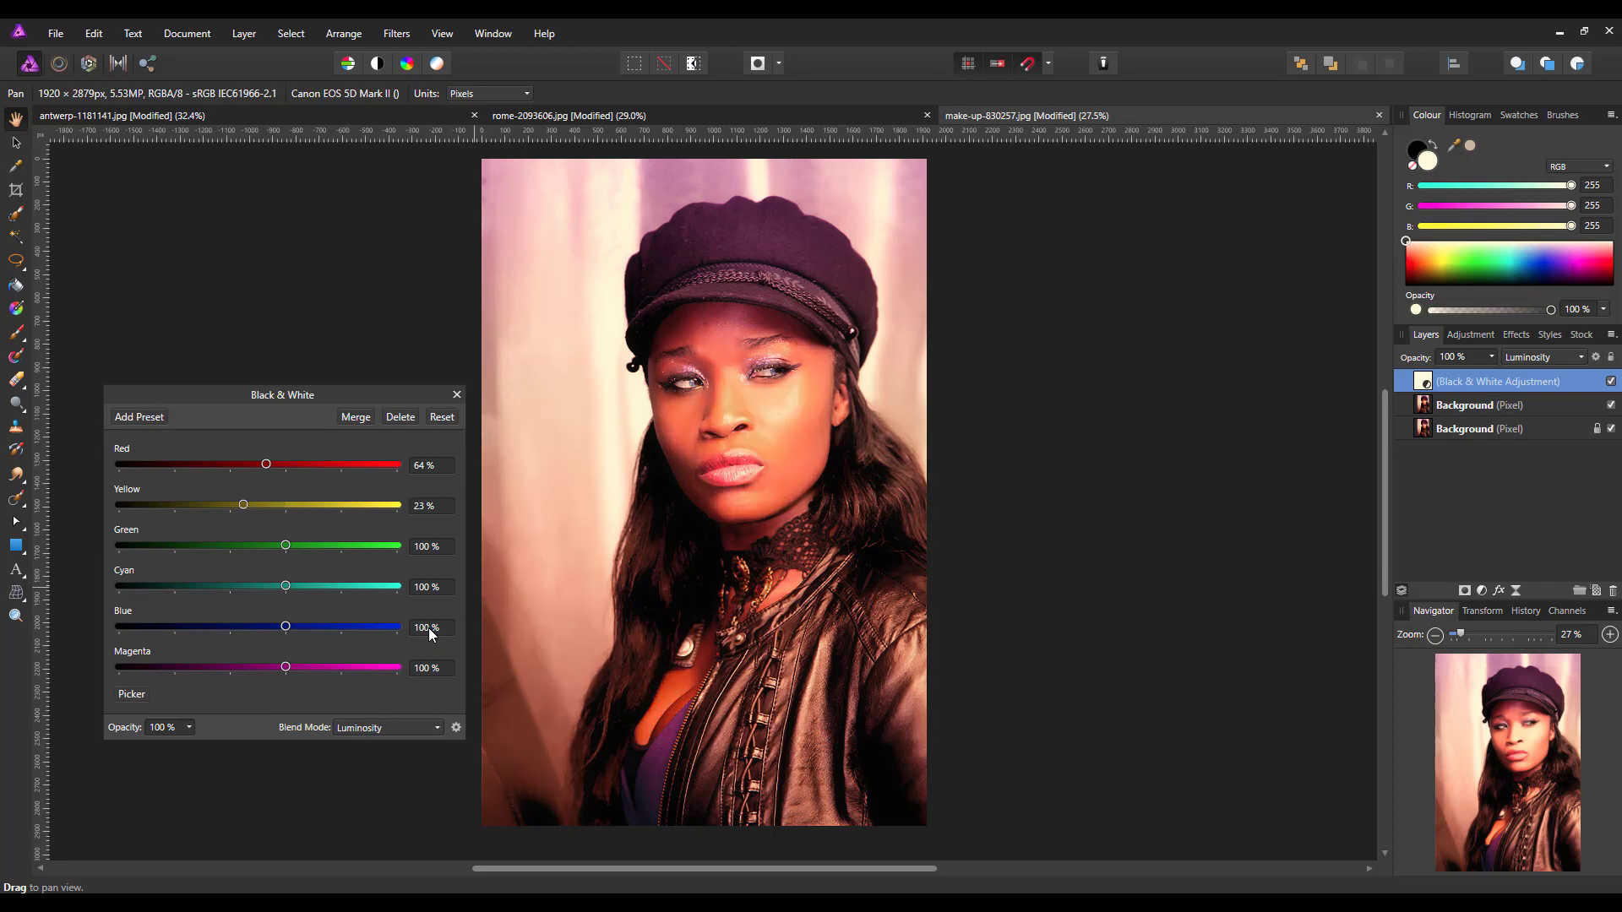
type("2")
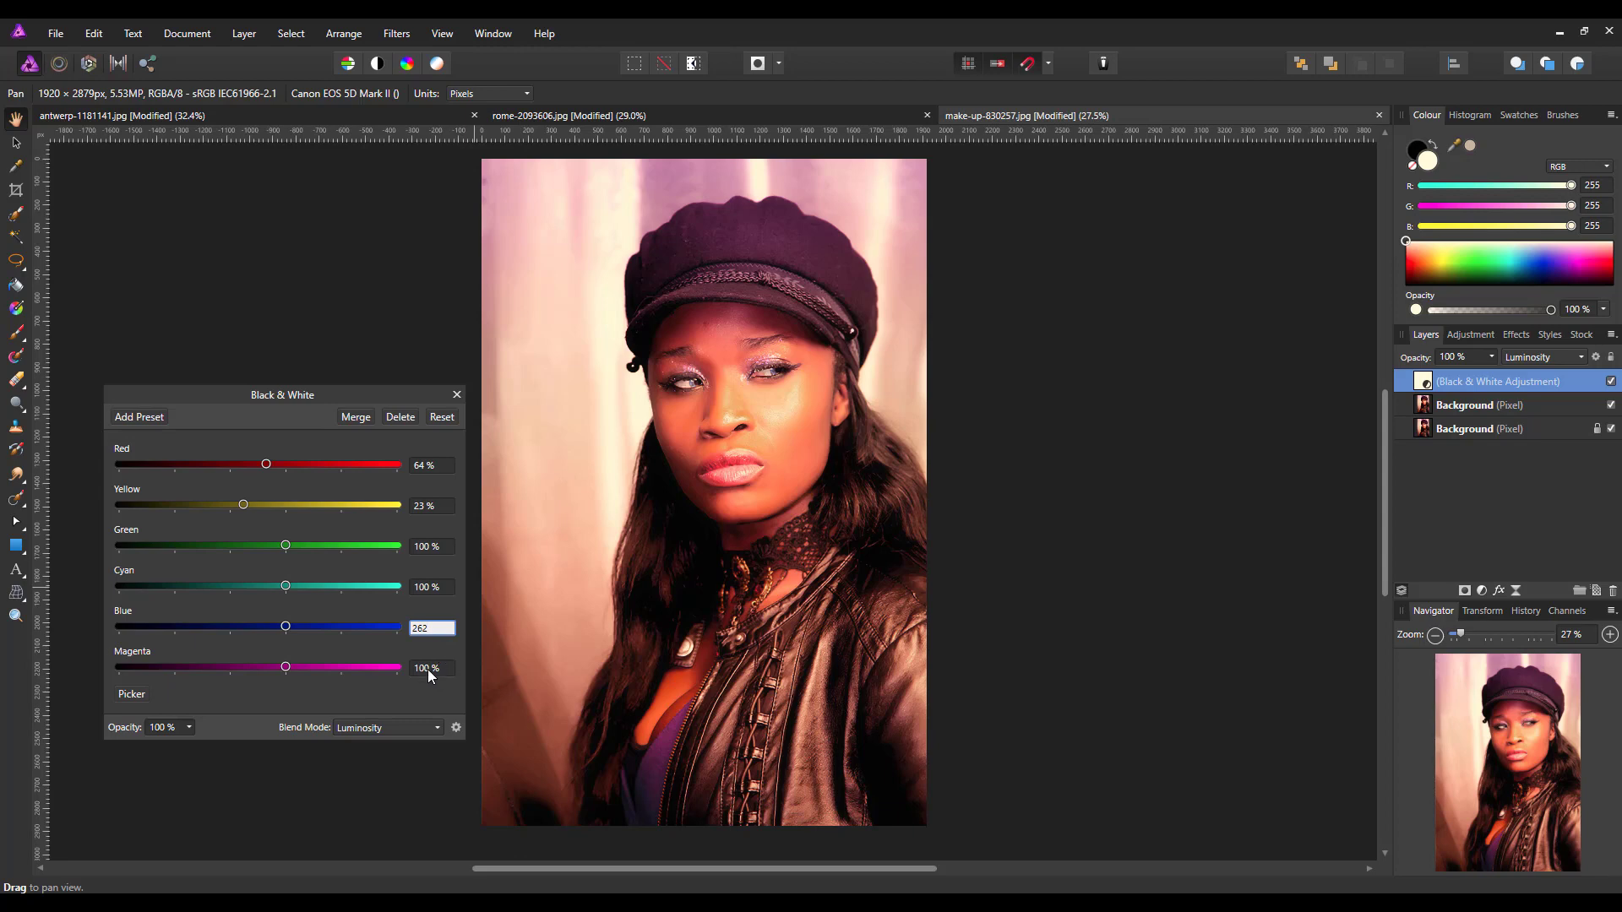
type("62")
left_click(431, 669)
type("1")
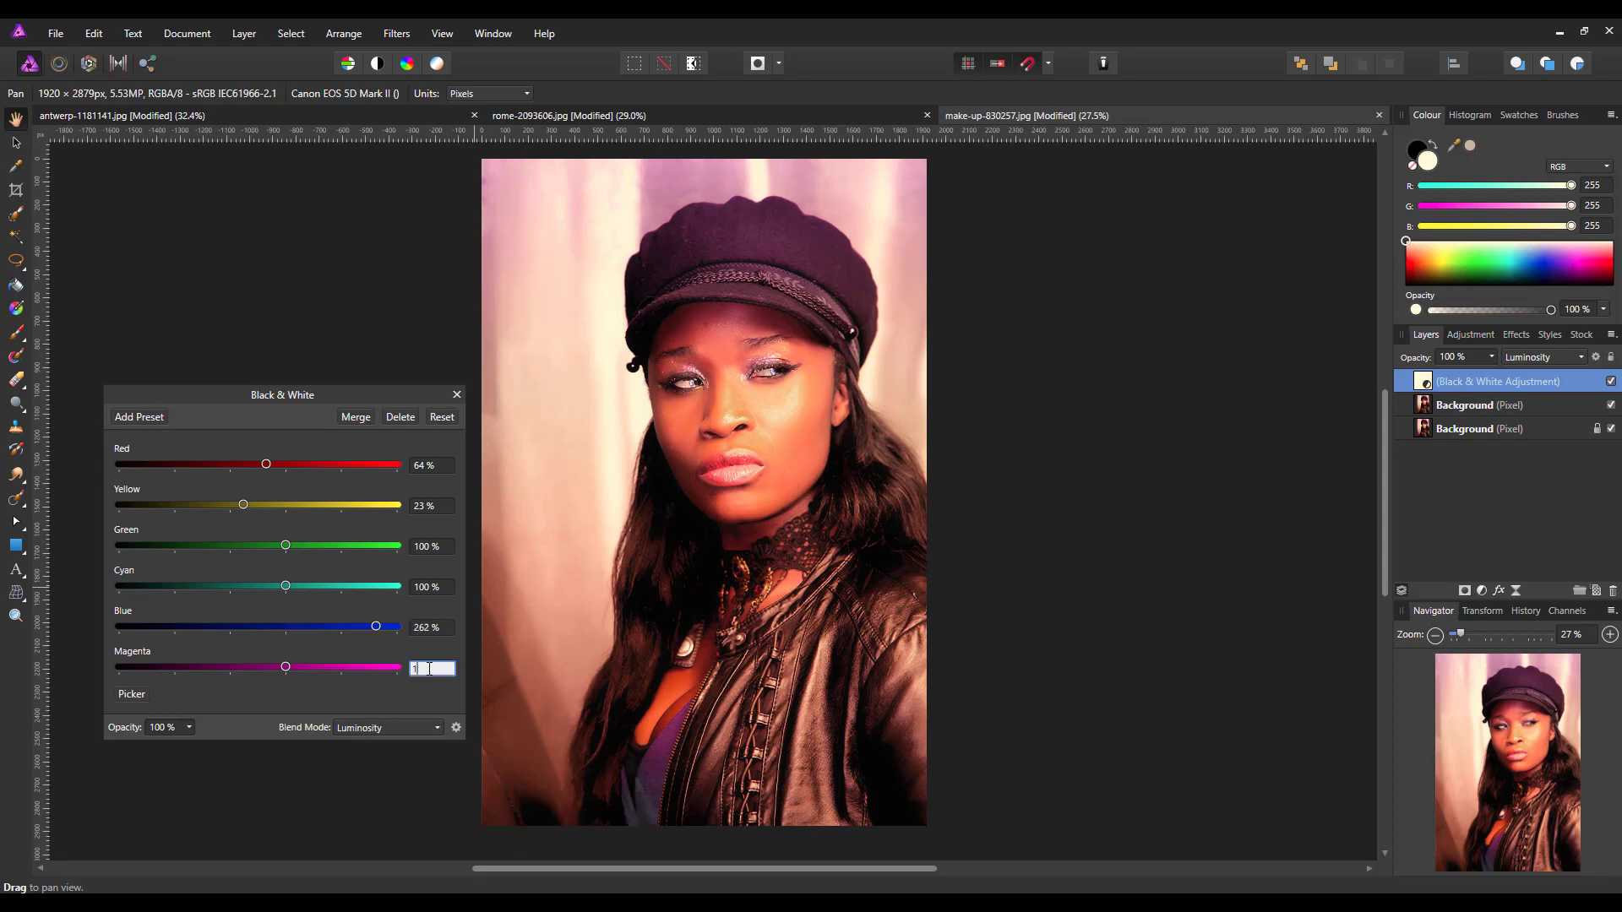
type("65")
key("Return")
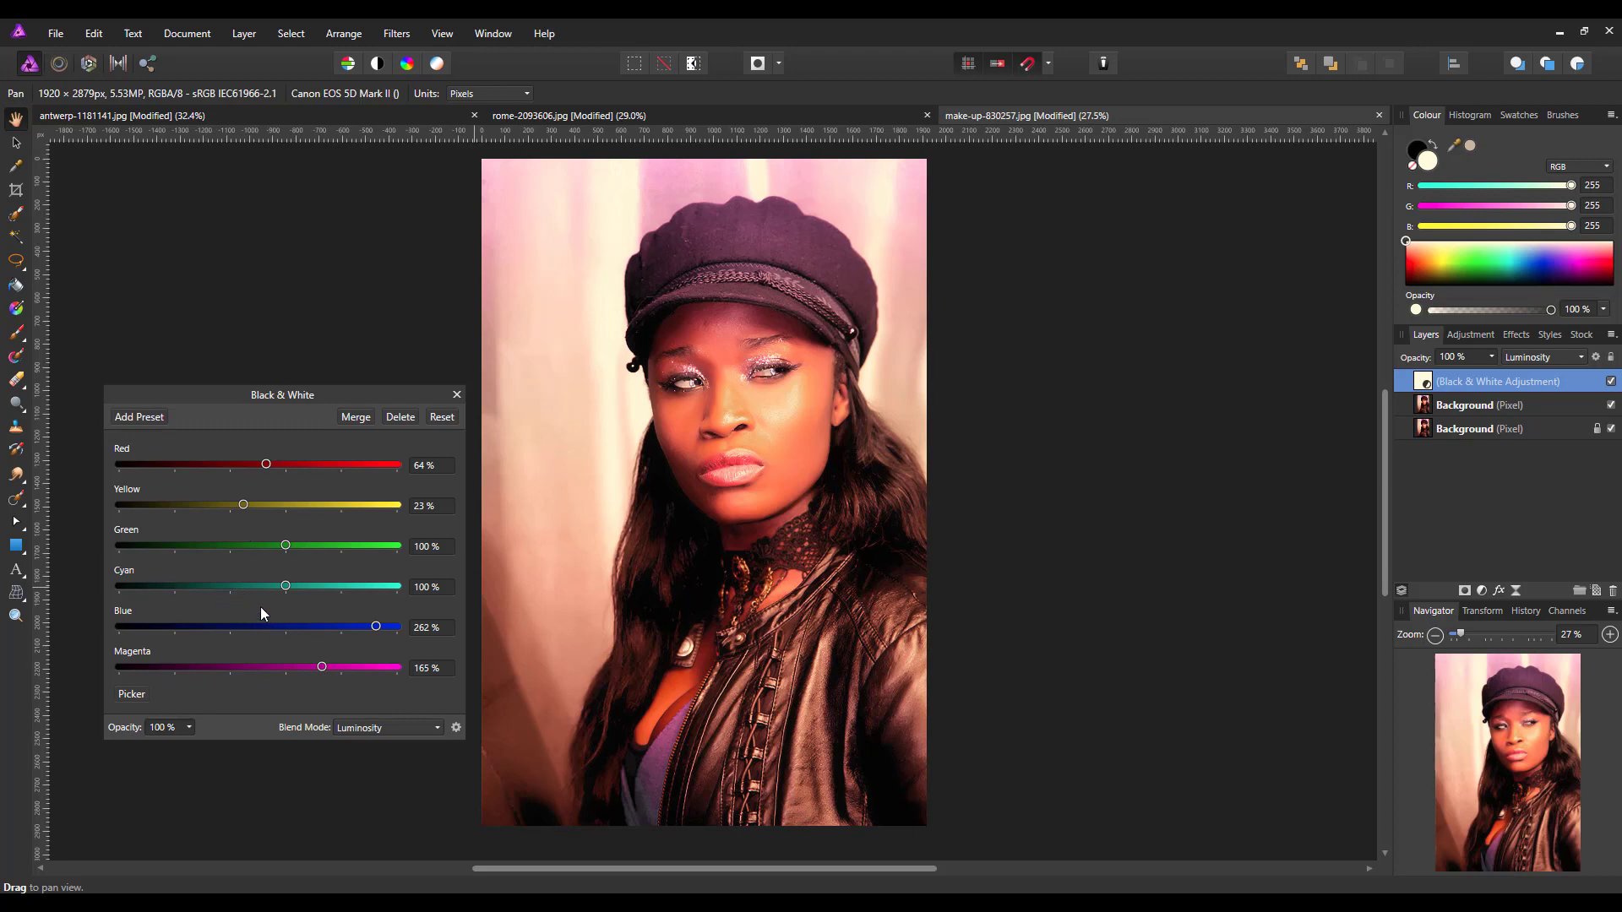
Step: Merge the Black & White adjustment into the duplicate layer, then toggle it to compare before and after
left_click(355, 418)
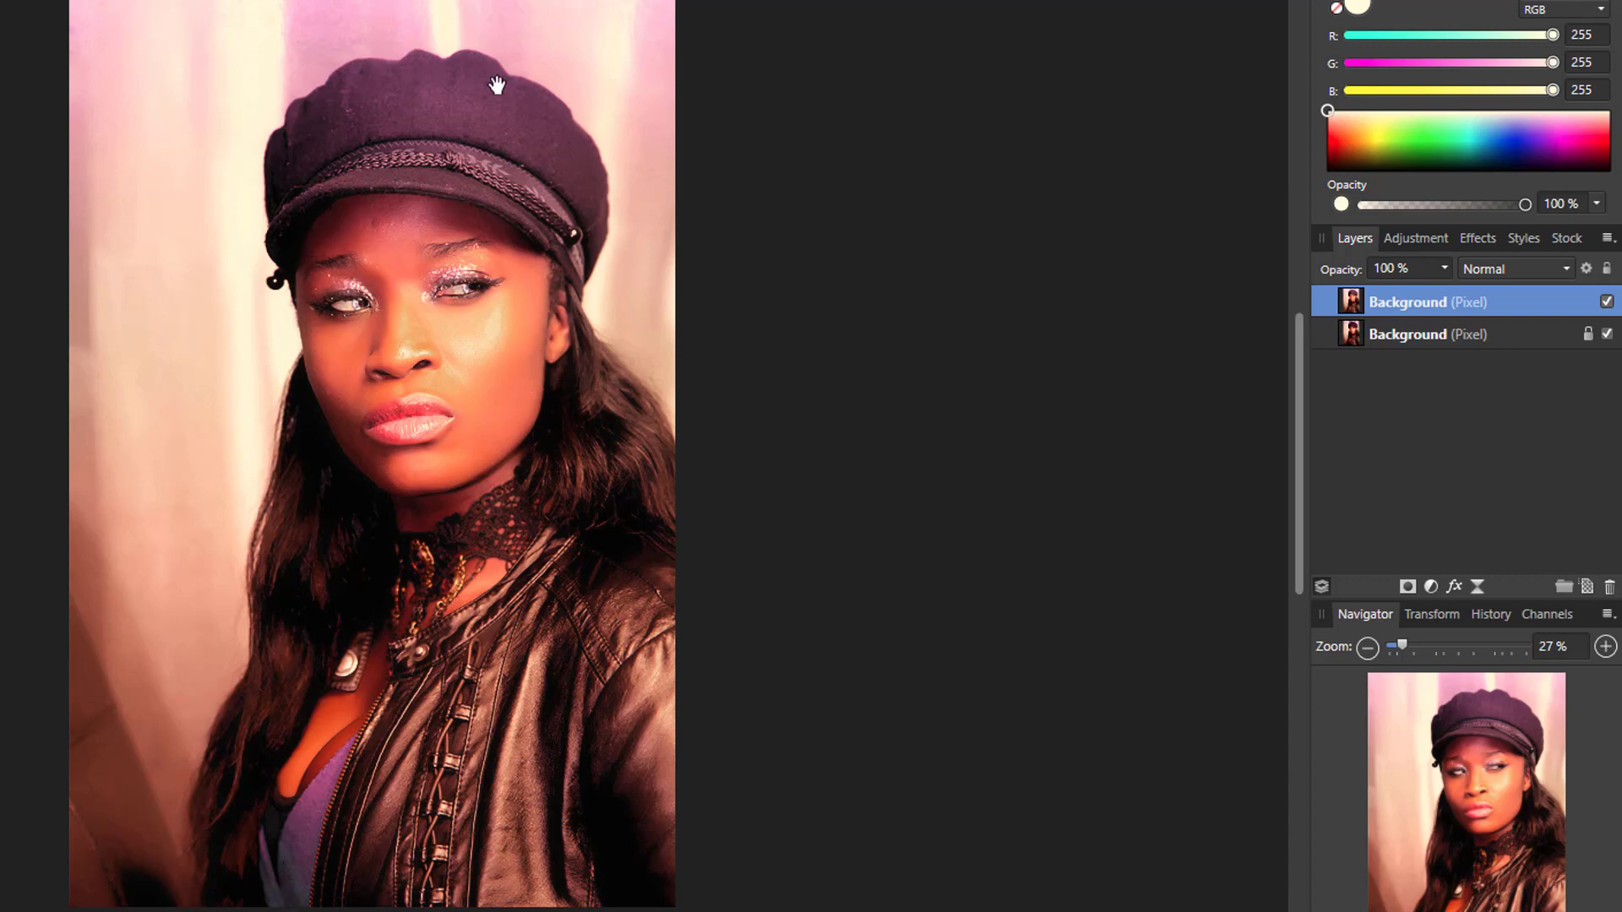
left_click(1606, 303)
left_click(1606, 302)
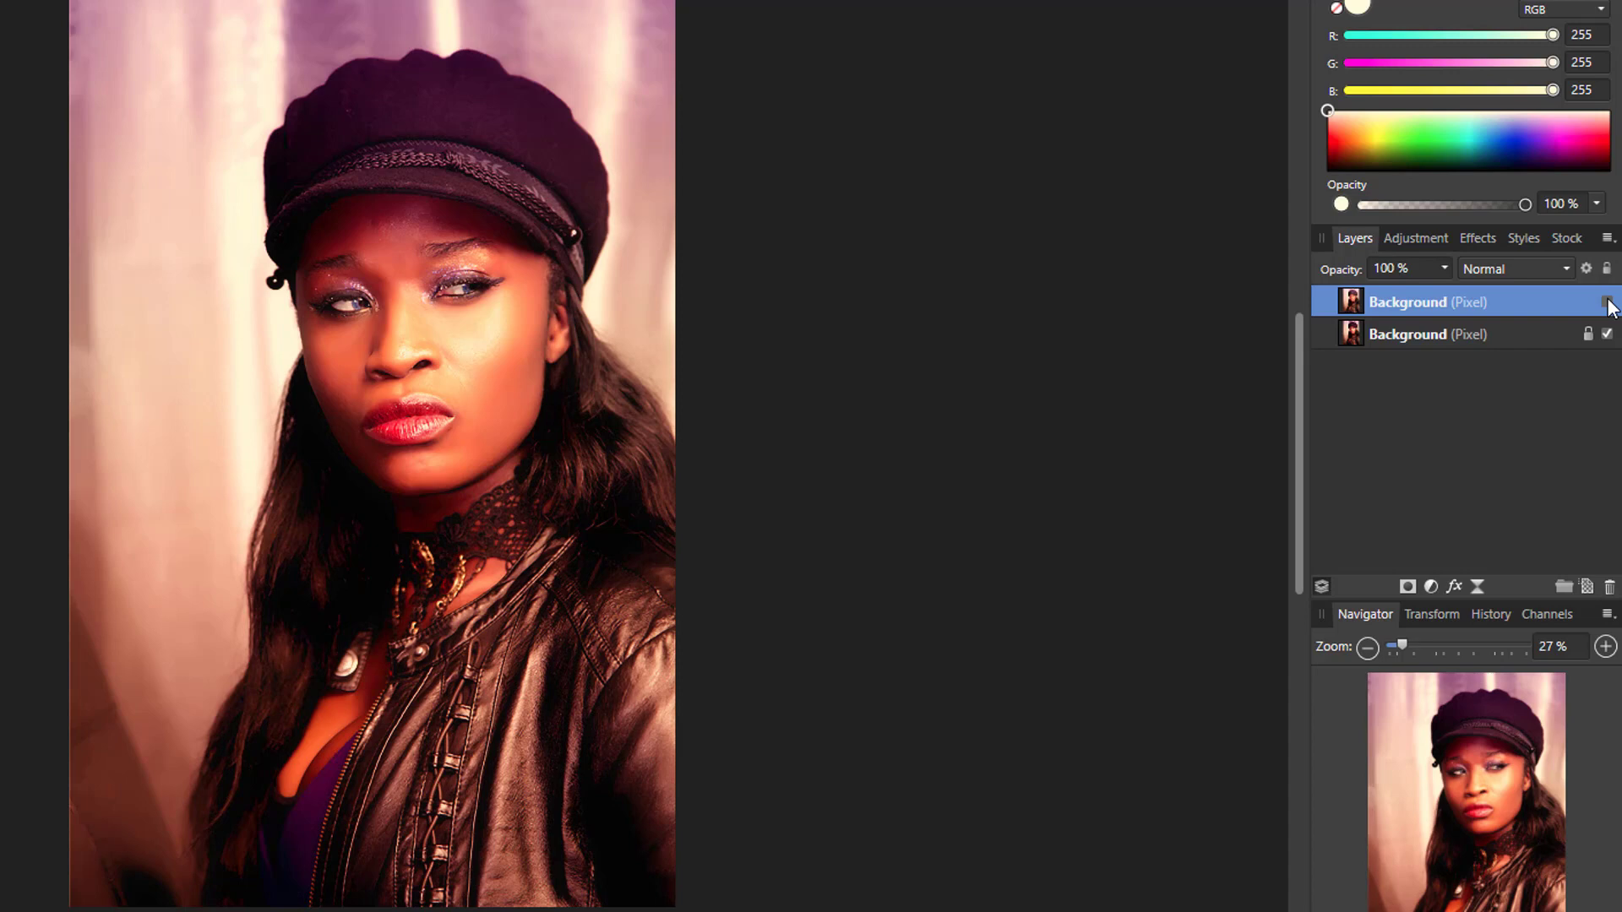
left_click(1606, 303)
left_click(1606, 303)
left_click(1606, 302)
left_click(1606, 303)
left_click(1607, 303)
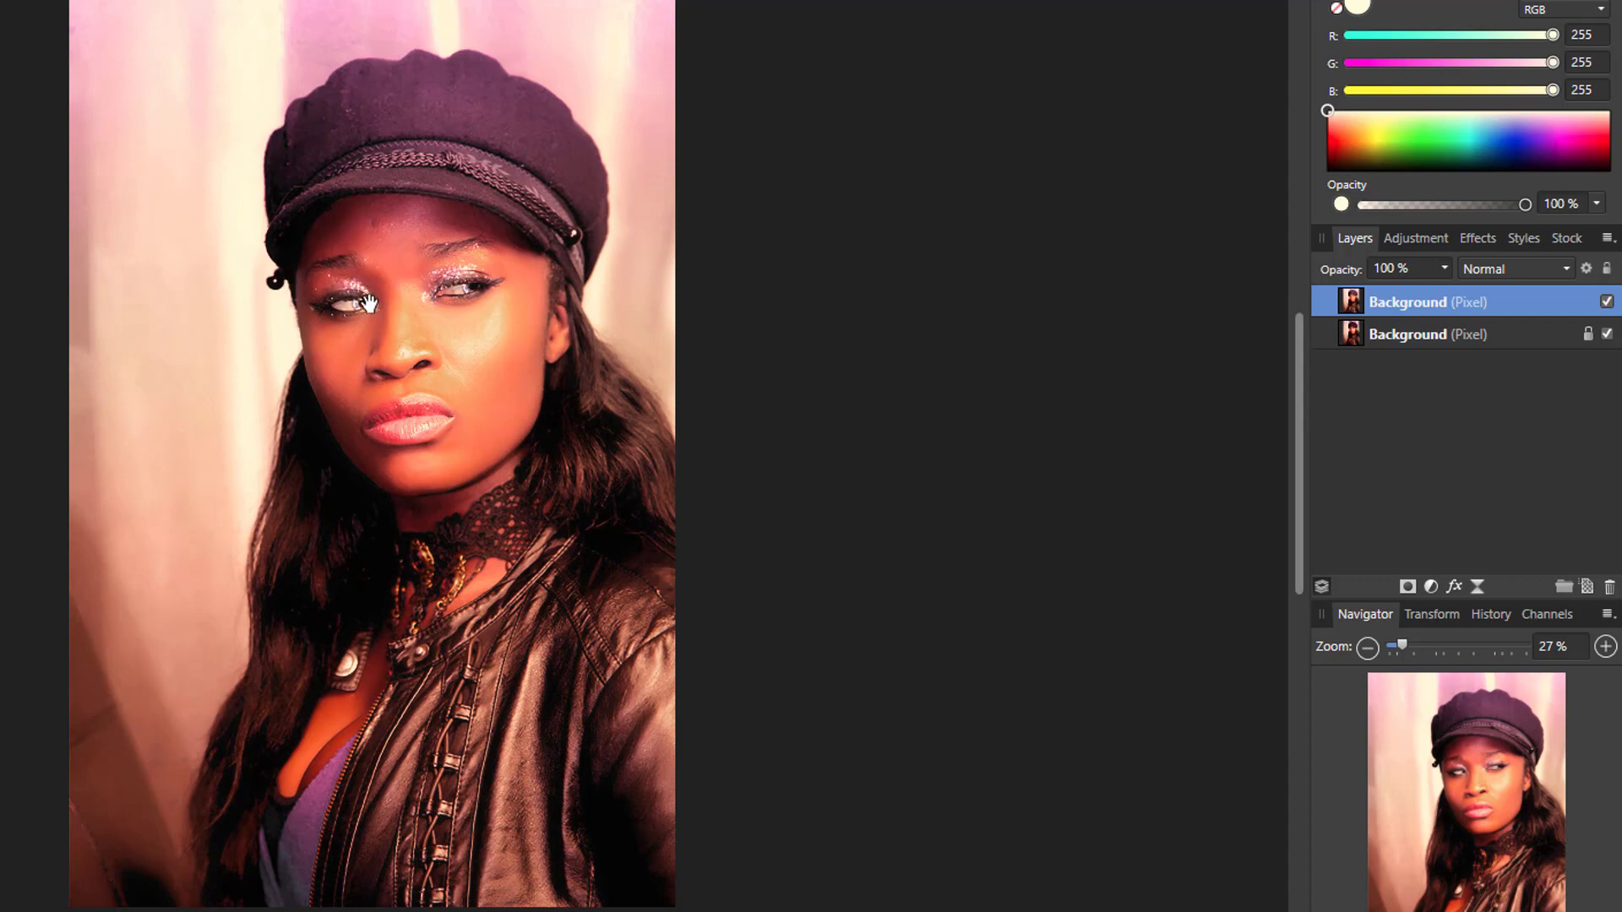
left_click(1606, 302)
left_click(1607, 302)
left_click(1606, 302)
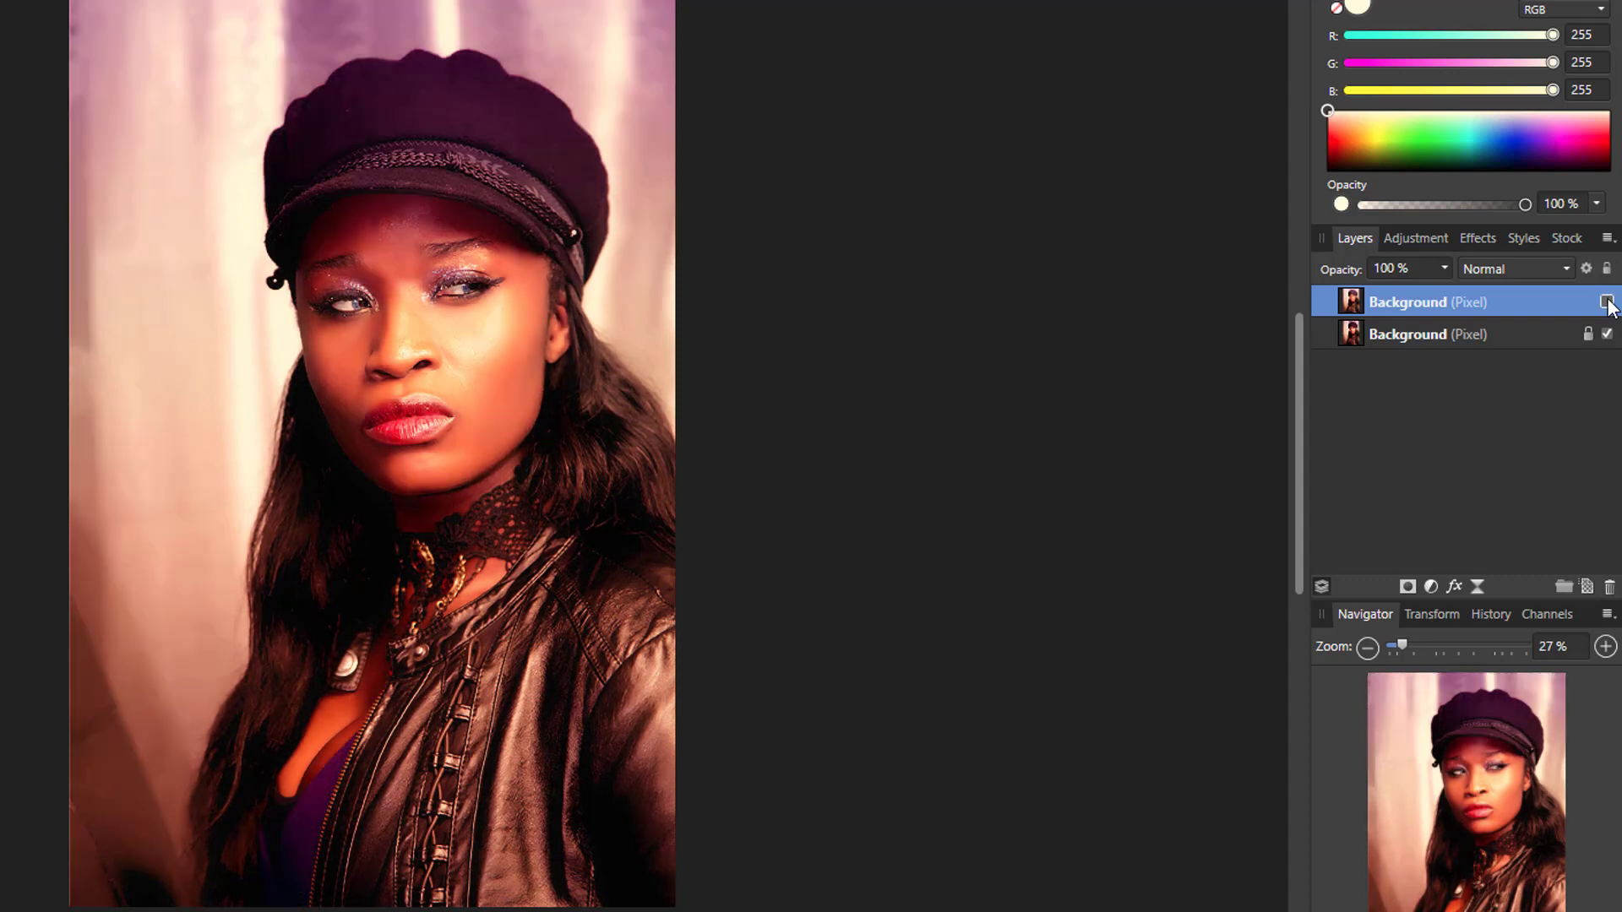
left_click(1606, 302)
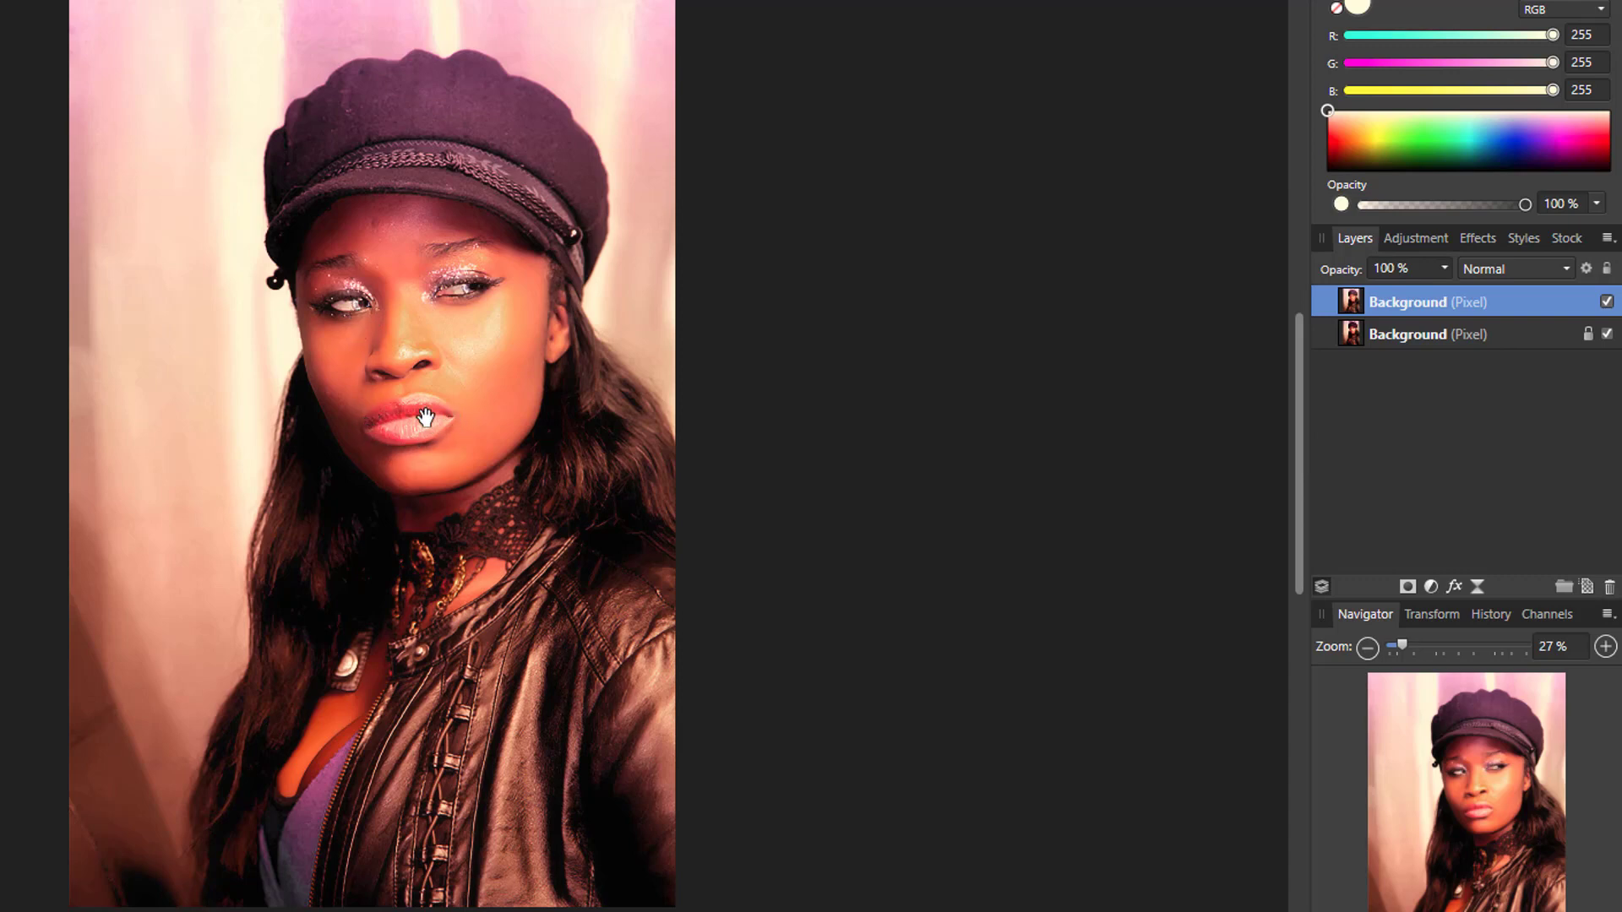
left_click(1606, 303)
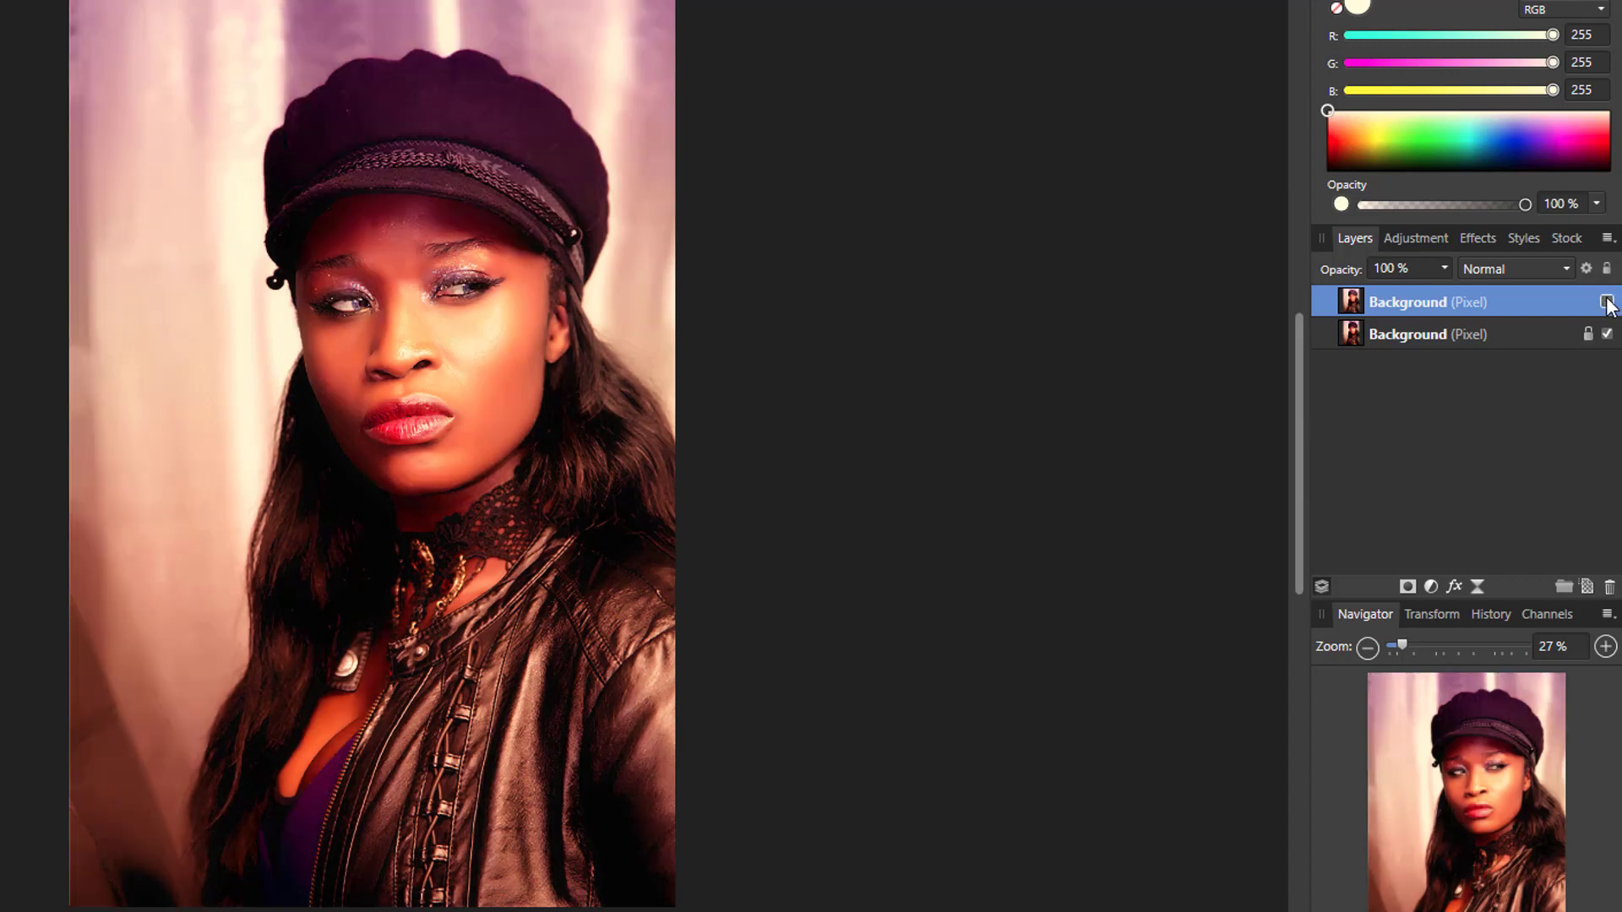
left_click(1606, 302)
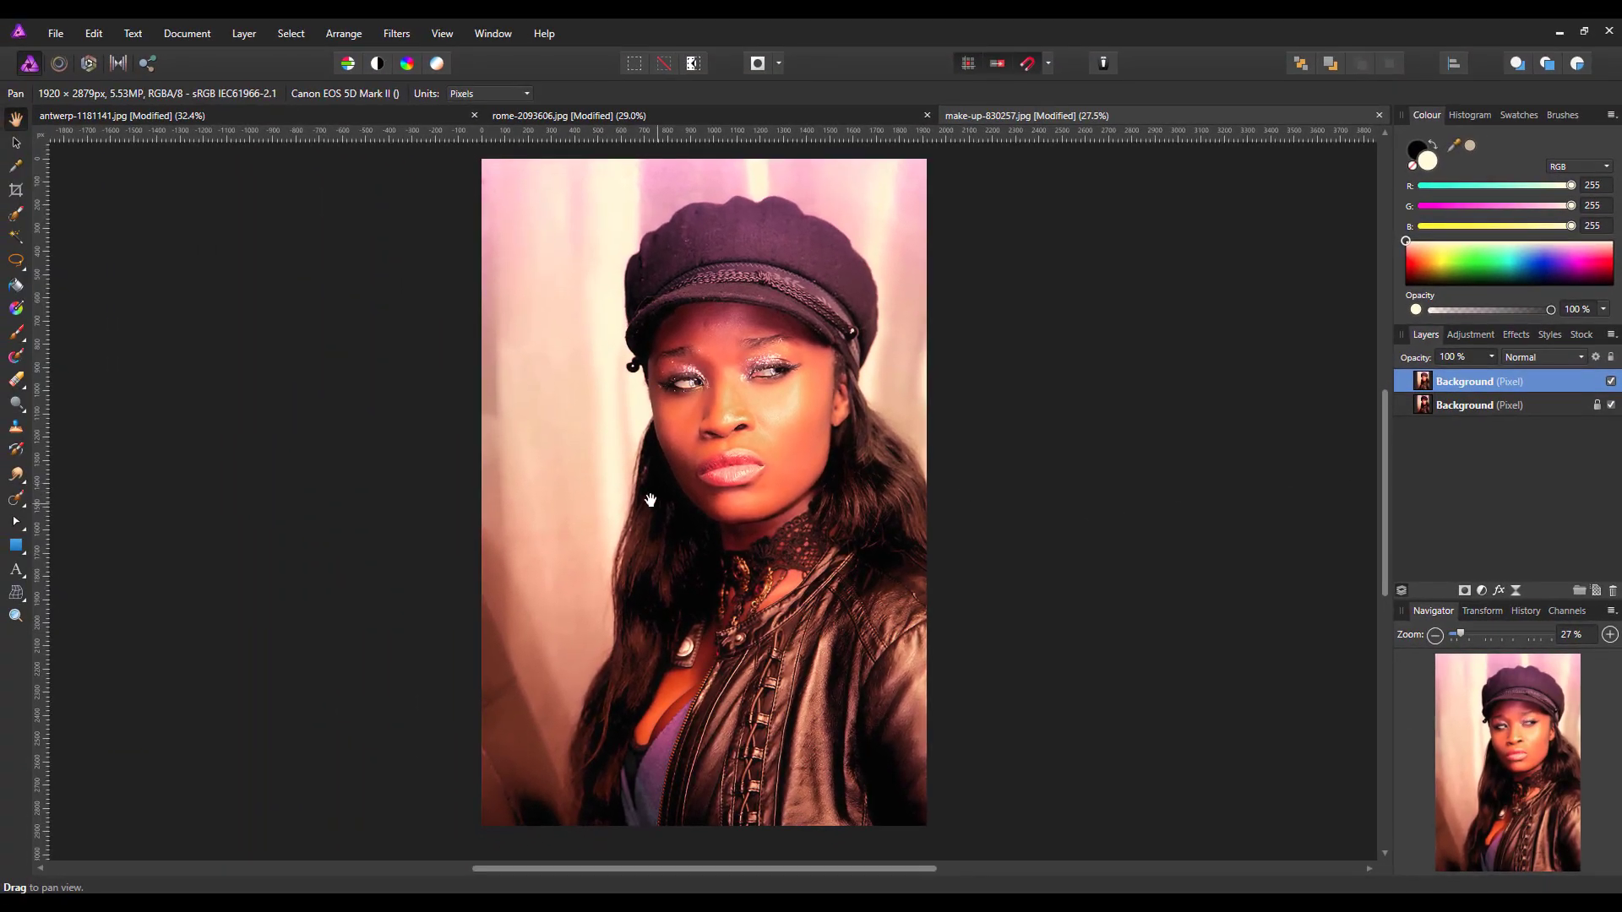
Step: Zoom in on the eyes and erase both irises from the top layer with the Erase Brush Tool
scroll(647, 511, "up", 6)
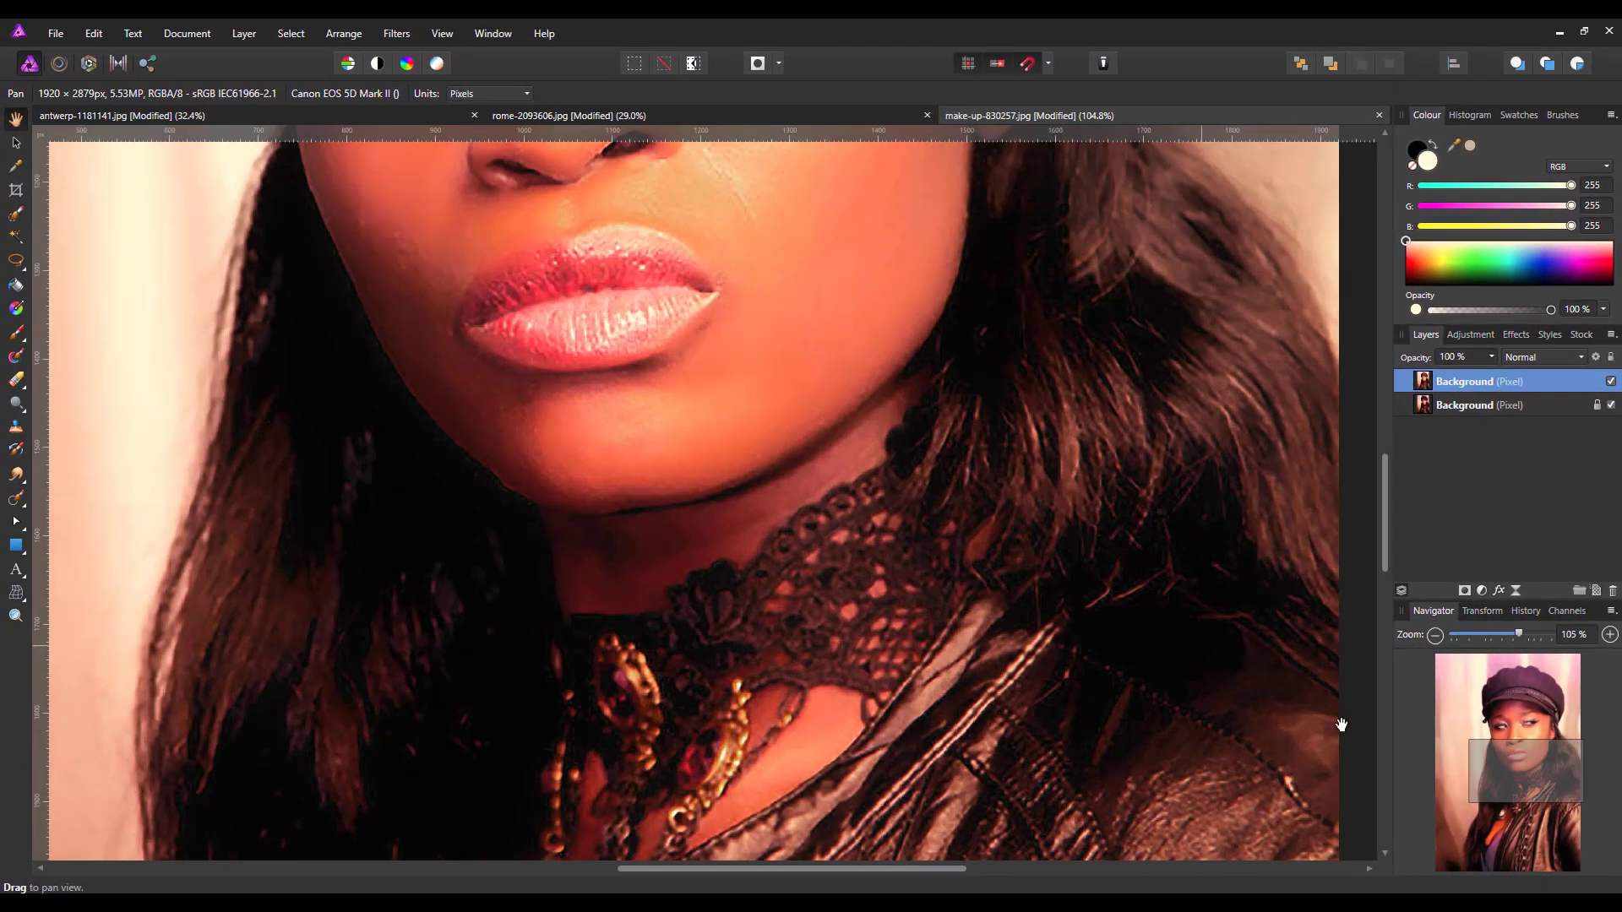
left_click_drag(1564, 777, 1536, 722)
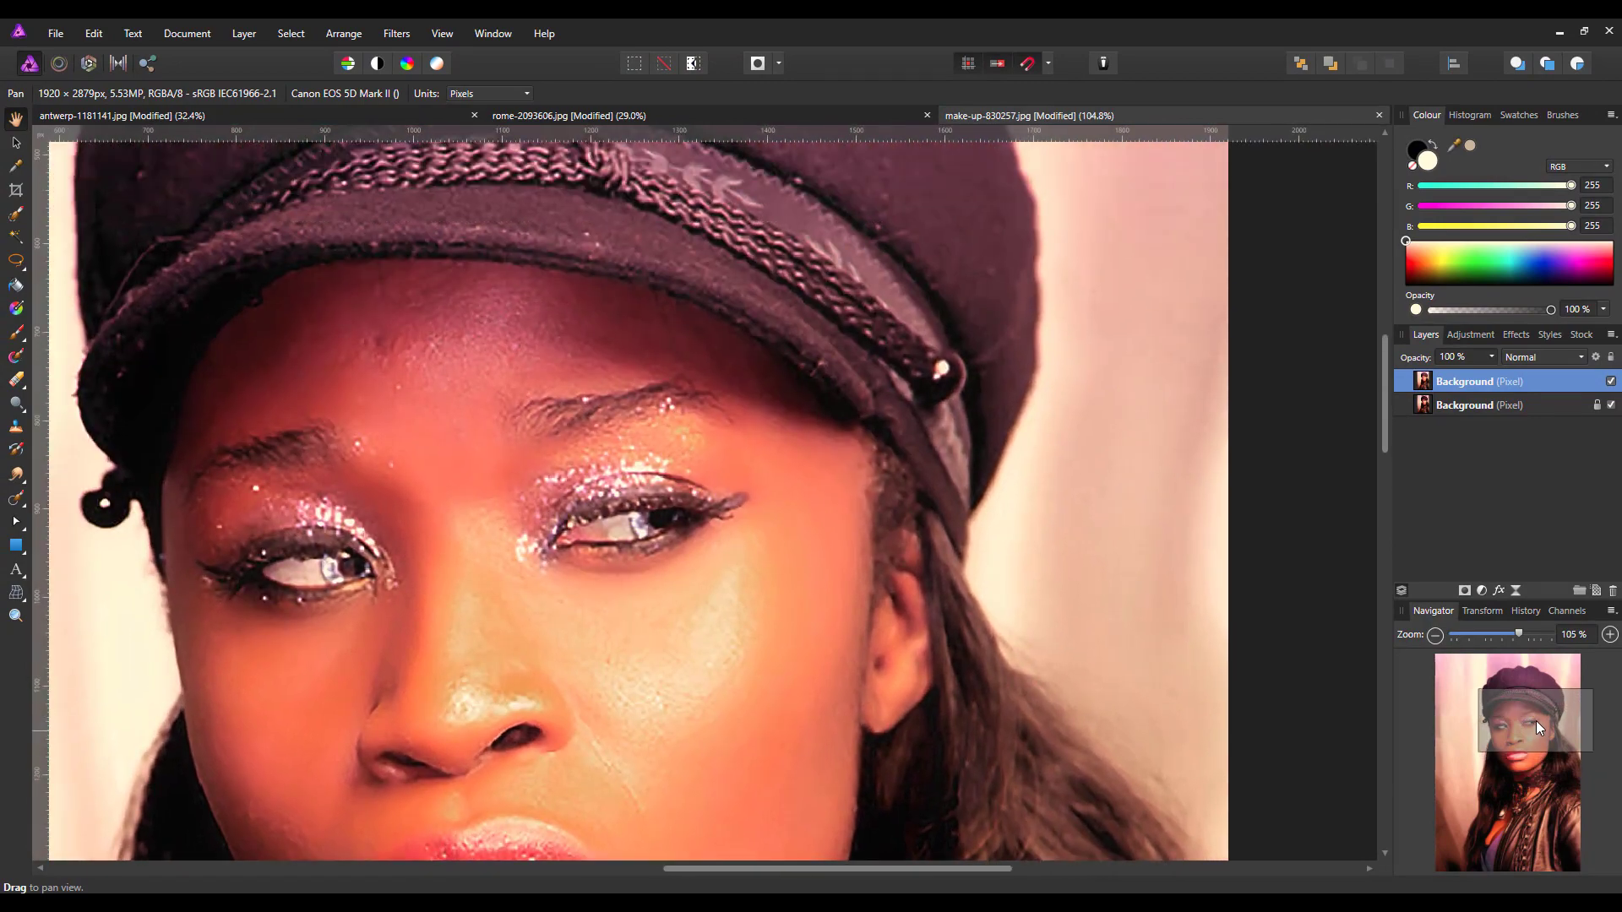
scroll(496, 689, "up", 2)
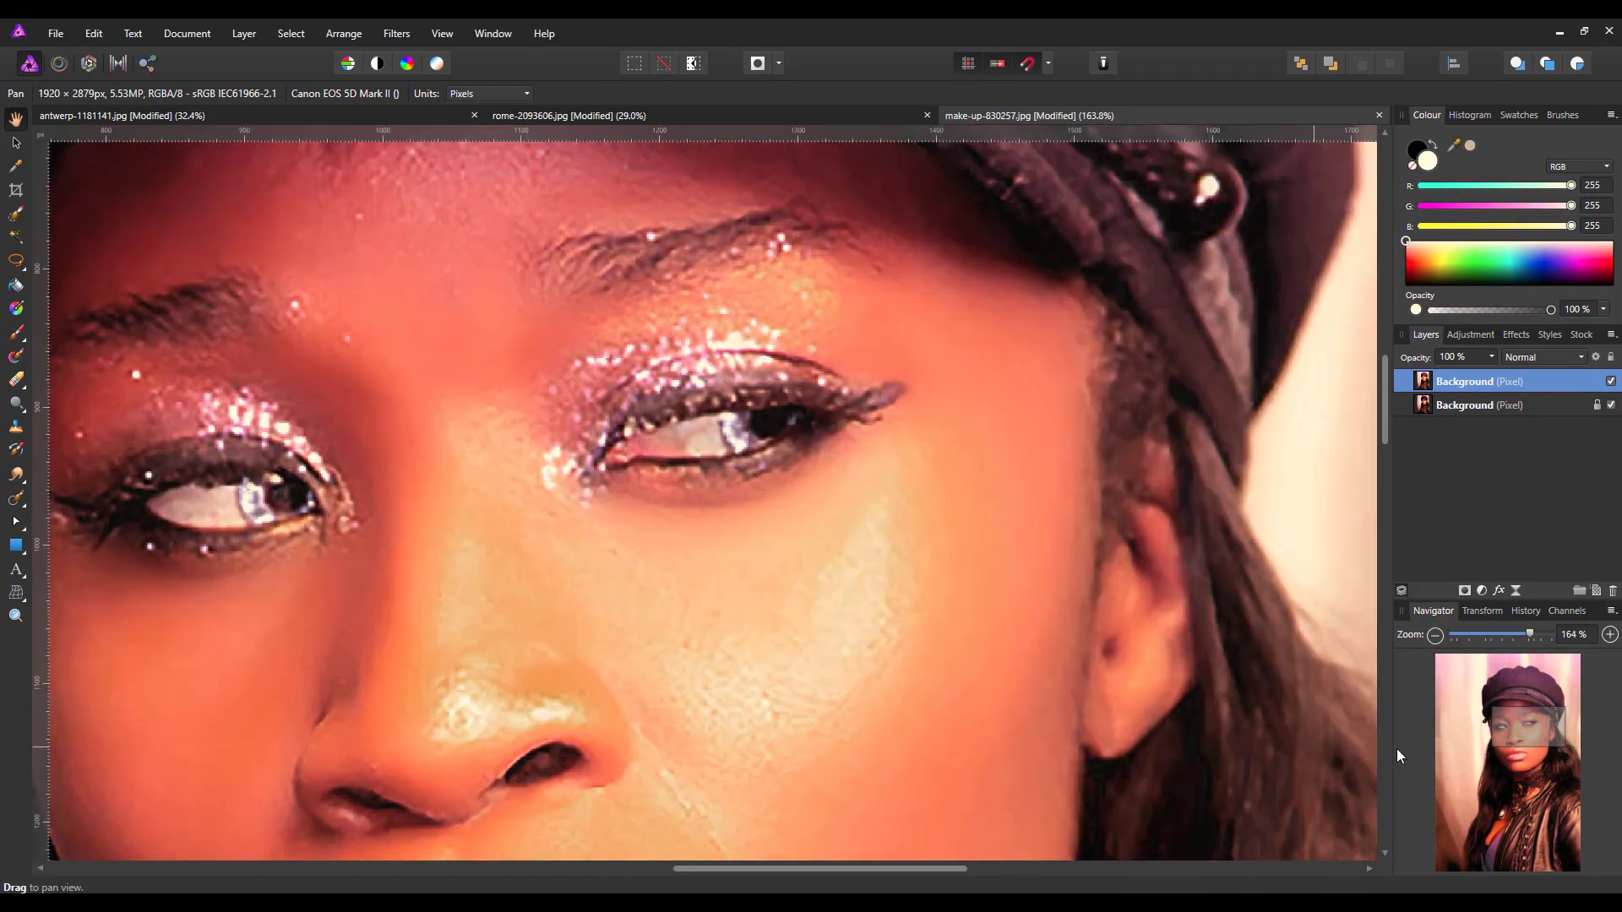
left_click_drag(1543, 737, 1523, 728)
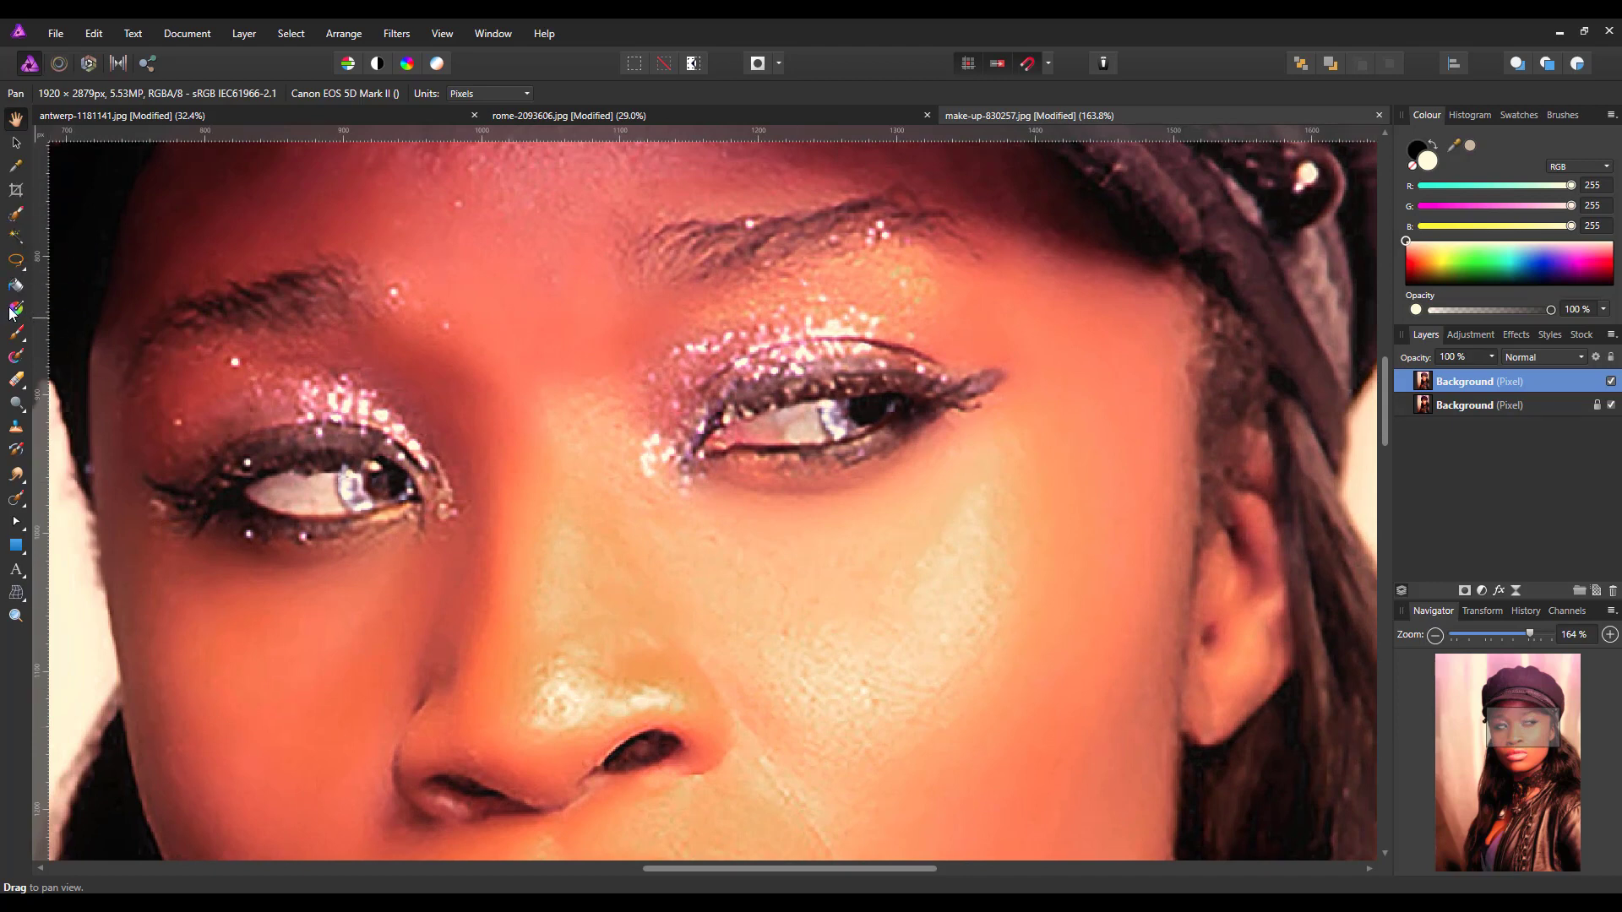
left_click(15, 380)
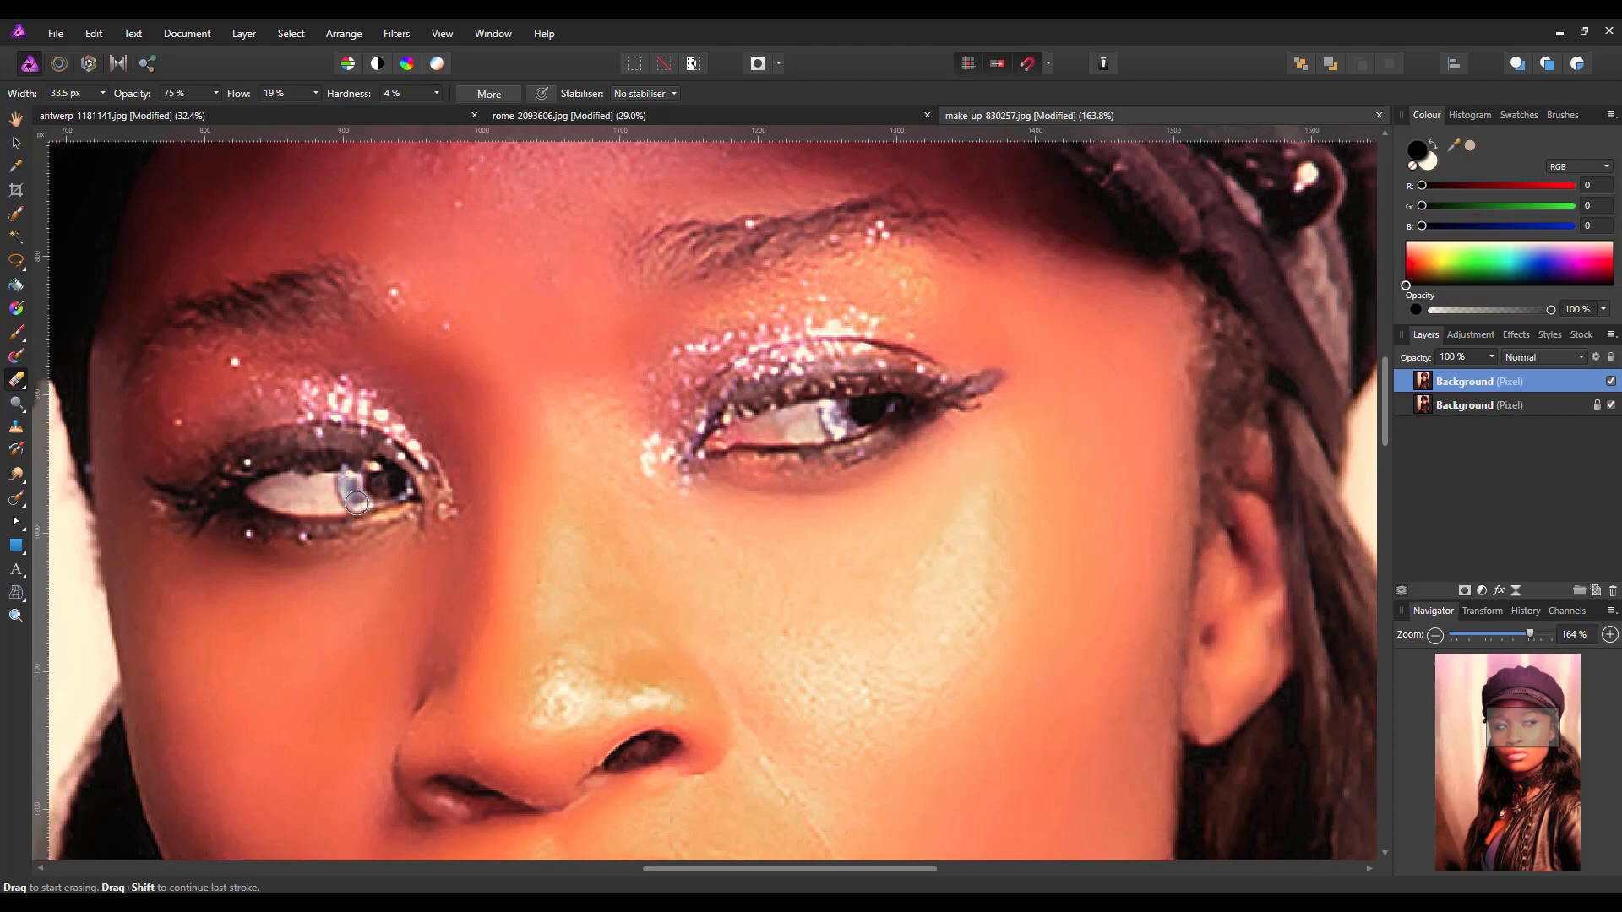
mouse_move(351, 492)
left_mouse_down()
mouse_move(376, 497)
mouse_move(353, 478)
left_mouse_up()
mouse_move(831, 427)
left_mouse_down()
mouse_move(833, 413)
mouse_move(844, 428)
mouse_move(835, 412)
mouse_move(853, 431)
mouse_move(826, 417)
left_mouse_up()
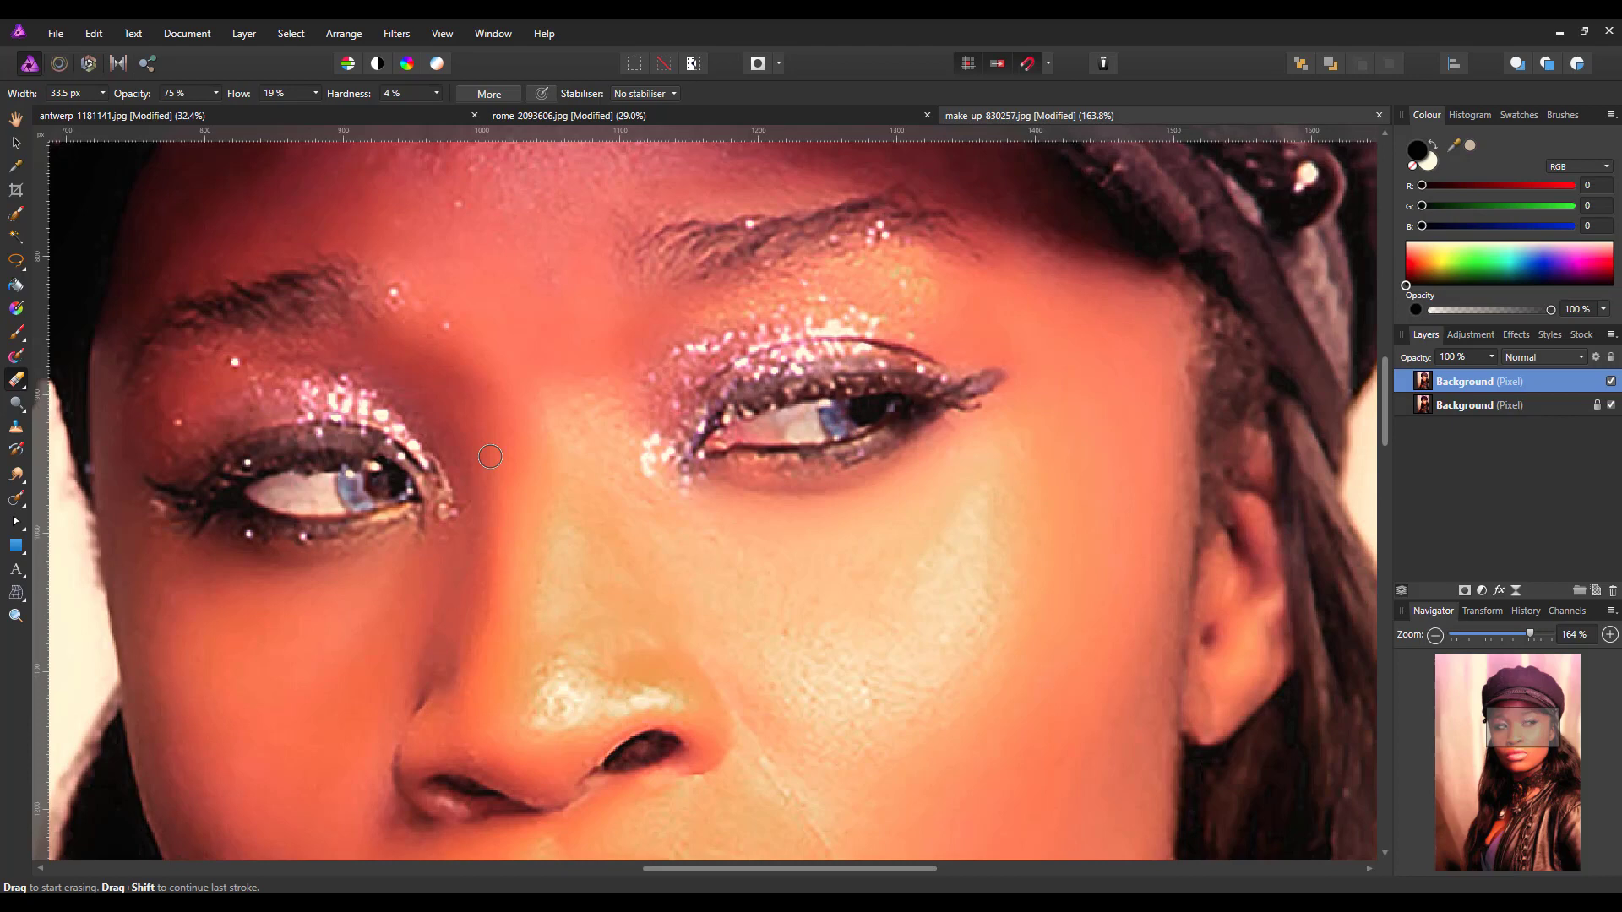
left_click_drag(374, 484, 352, 494)
left_click_drag(1386, 372, 1386, 429)
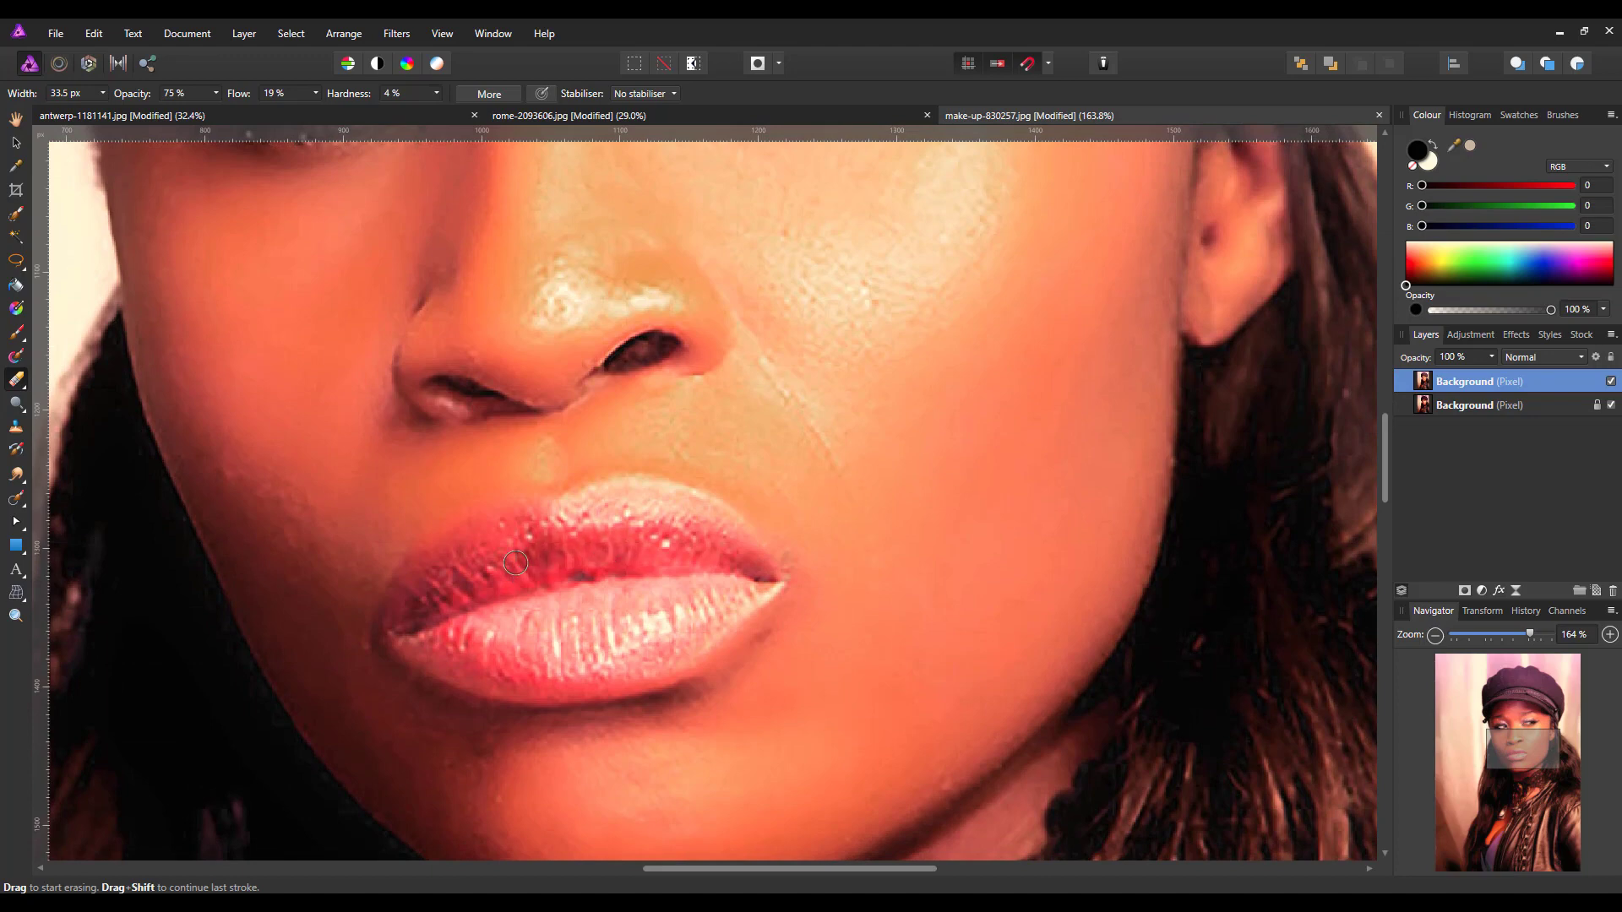
Step: Enlarge the eraser to 102.3 px, erase across the lips, and fit the photo to the window
key("bracketright")
key("bracketright")
key("bracketright")
key("bracketright")
mouse_move(540, 577)
left_mouse_down()
mouse_move(508, 618)
mouse_move(574, 627)
mouse_move(680, 600)
mouse_move(648, 590)
mouse_move(675, 570)
mouse_move(628, 534)
mouse_move(651, 535)
mouse_move(581, 547)
mouse_move(631, 530)
mouse_move(659, 551)
mouse_move(528, 552)
mouse_move(427, 610)
mouse_move(499, 652)
mouse_move(646, 638)
mouse_move(711, 601)
mouse_move(718, 560)
mouse_move(689, 532)
mouse_move(612, 525)
mouse_move(571, 541)
mouse_move(637, 520)
mouse_move(485, 559)
mouse_move(417, 629)
mouse_move(550, 667)
mouse_move(679, 633)
mouse_move(693, 598)
mouse_move(735, 572)
mouse_move(662, 535)
mouse_move(677, 530)
mouse_move(723, 563)
mouse_move(648, 531)
mouse_move(675, 533)
mouse_move(583, 541)
mouse_move(534, 586)
mouse_move(460, 564)
mouse_move(490, 562)
mouse_move(439, 598)
mouse_move(457, 638)
mouse_move(443, 642)
mouse_move(538, 663)
mouse_move(684, 617)
mouse_move(727, 583)
mouse_move(668, 519)
mouse_move(629, 540)
mouse_move(680, 524)
mouse_move(622, 551)
mouse_move(659, 583)
mouse_move(524, 608)
mouse_move(625, 621)
mouse_move(440, 613)
mouse_move(601, 629)
mouse_move(592, 574)
mouse_move(646, 604)
left_mouse_up()
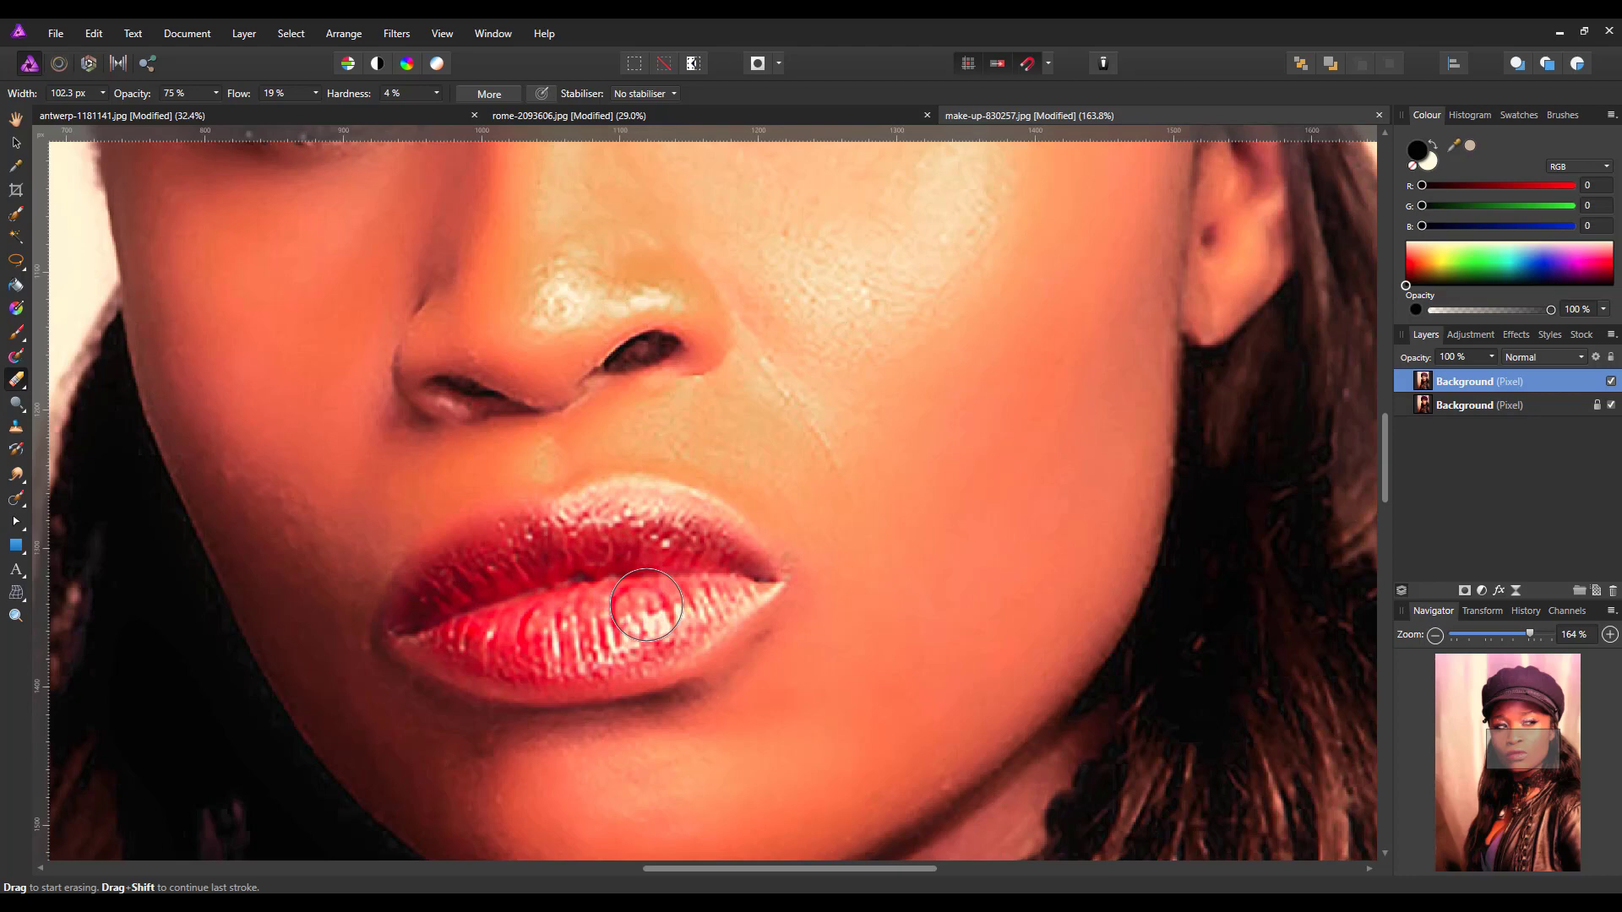
key("ctrl+0")
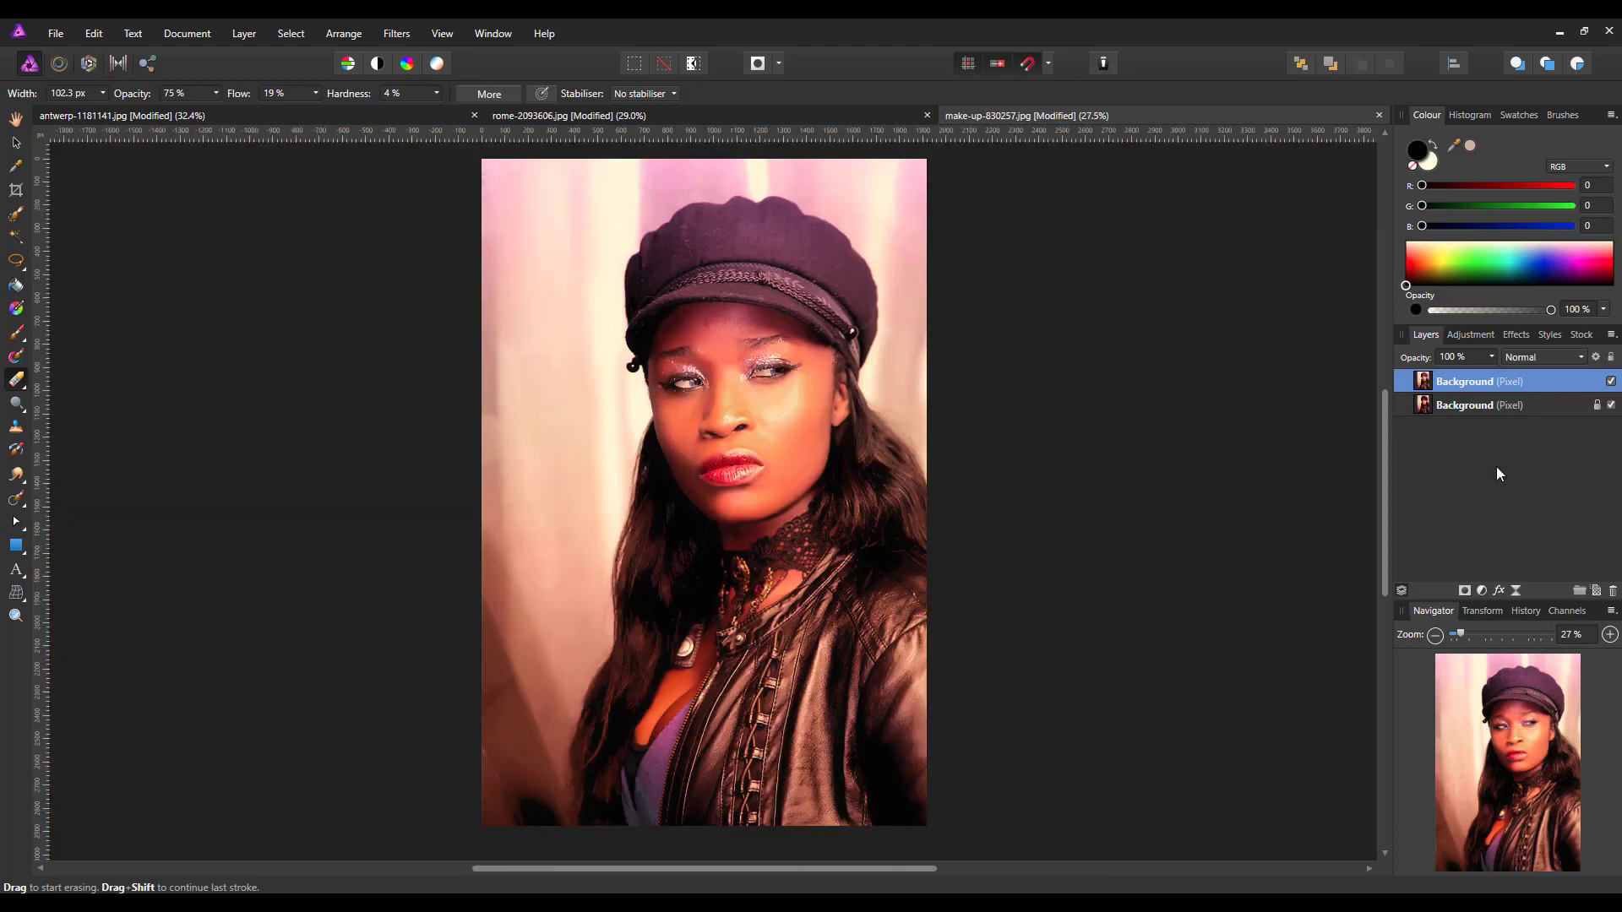
left_click(1611, 382)
left_click(1611, 382)
left_click(1611, 382)
left_click(1611, 382)
left_click(1611, 382)
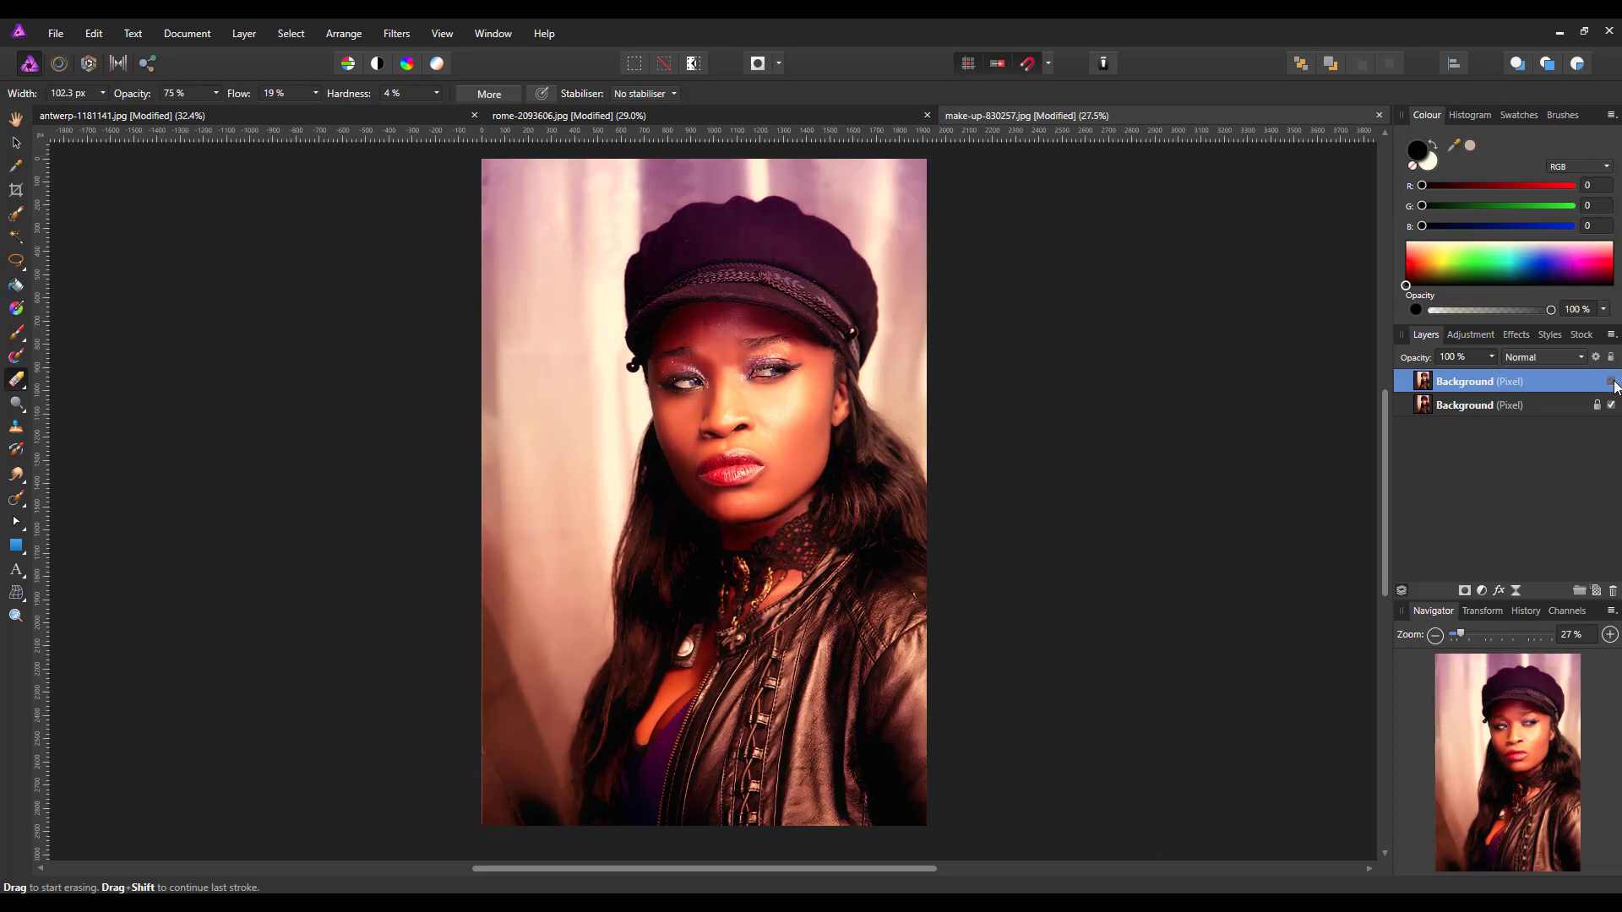
left_click(1612, 381)
left_click(1611, 382)
left_click(1611, 382)
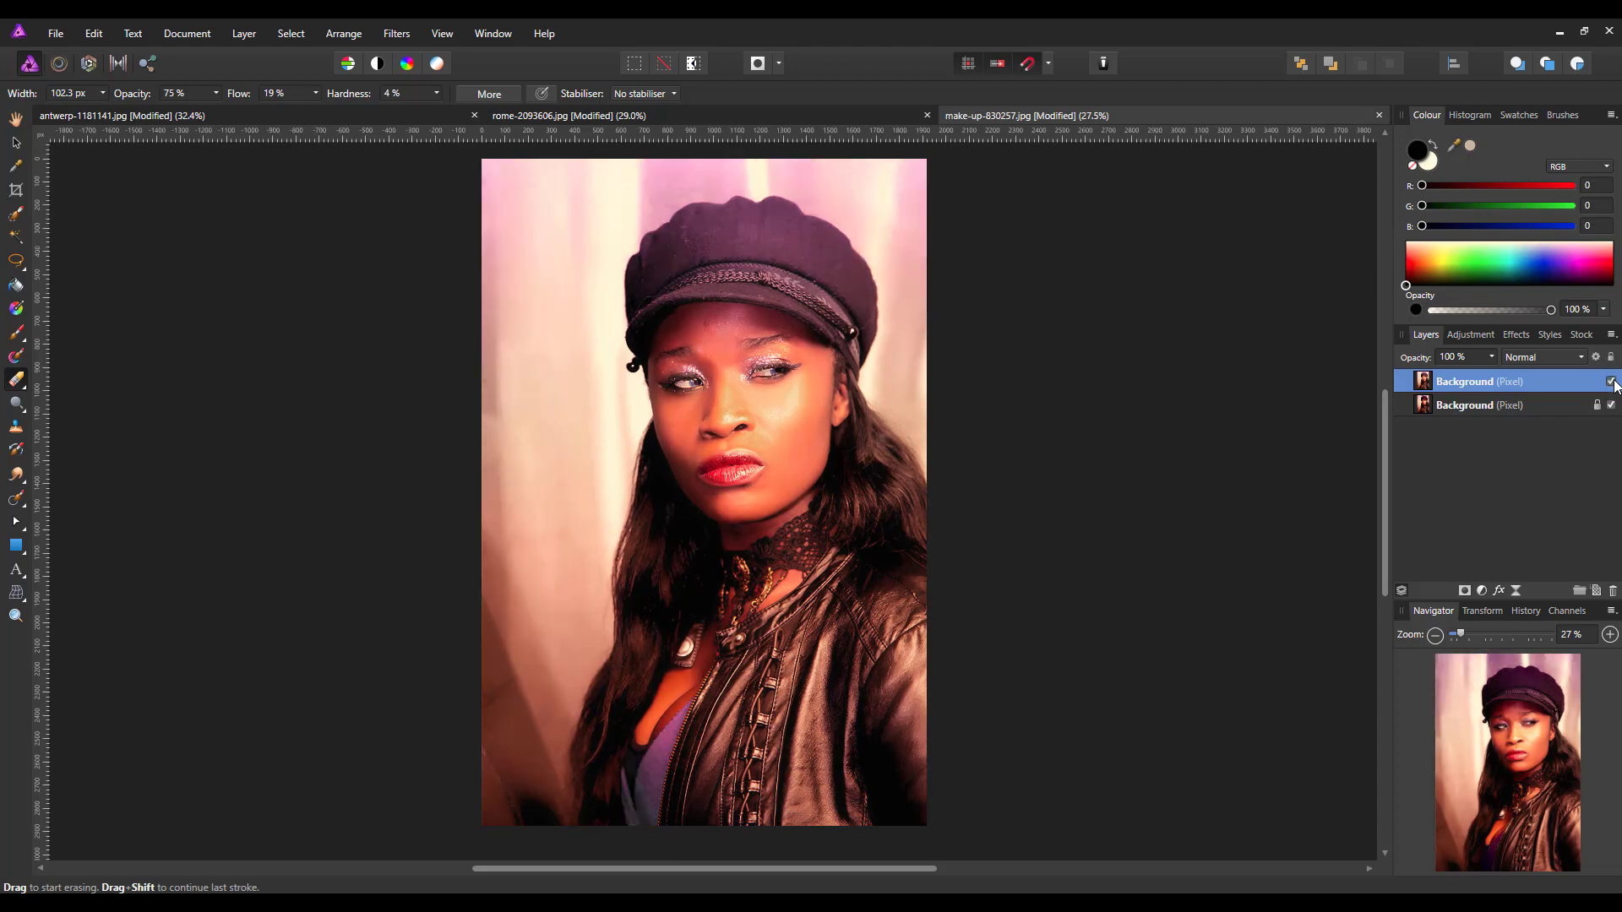
left_click(1611, 382)
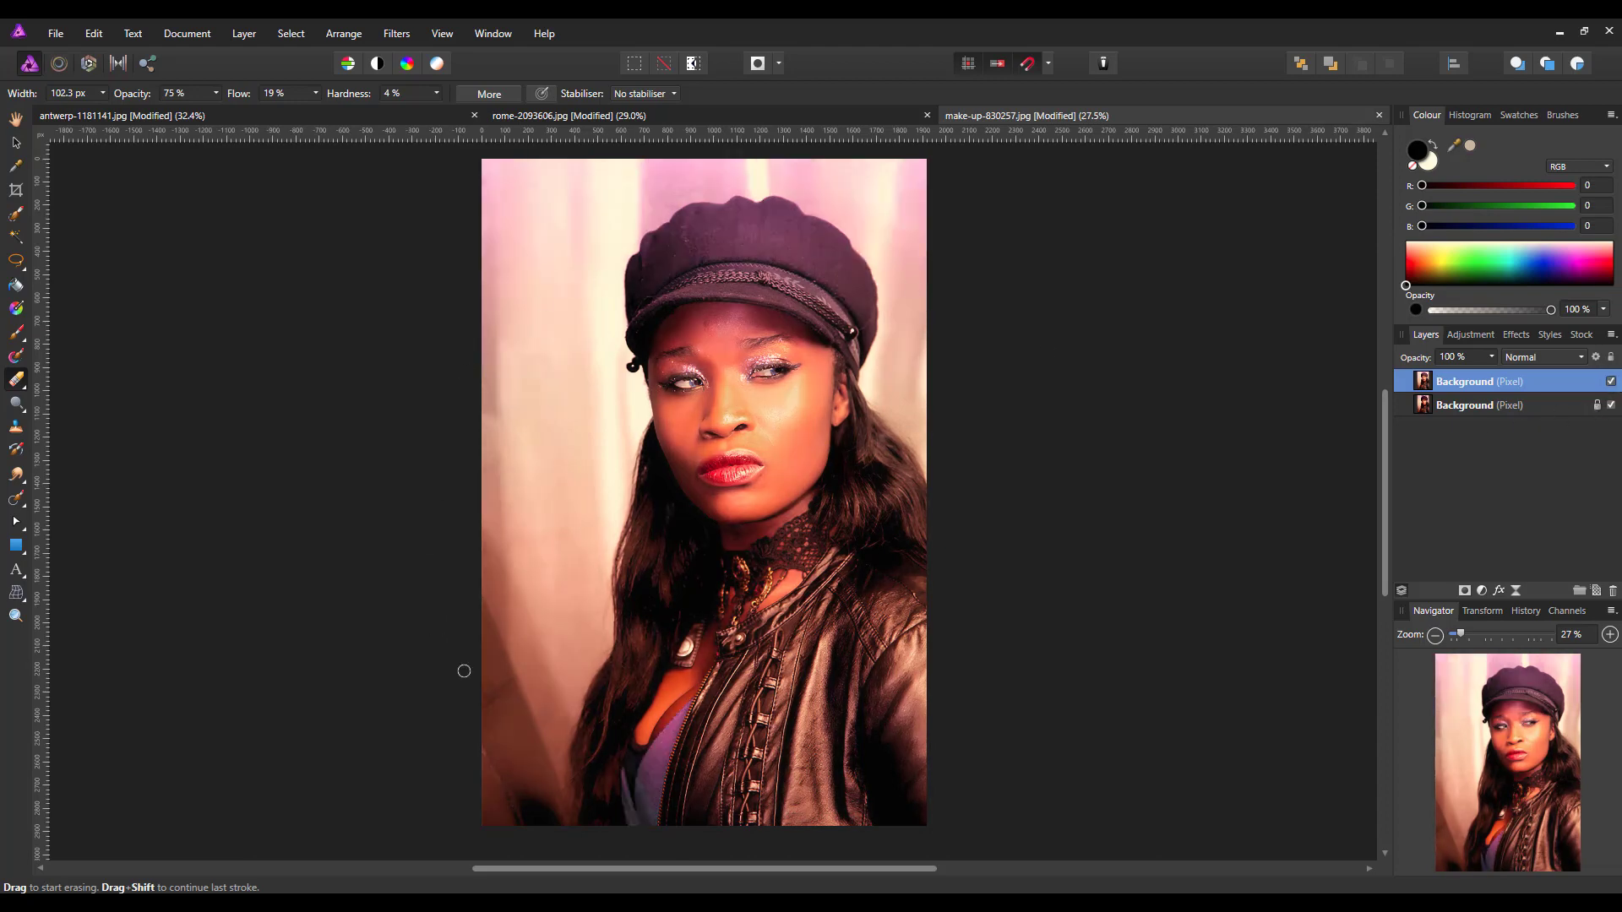